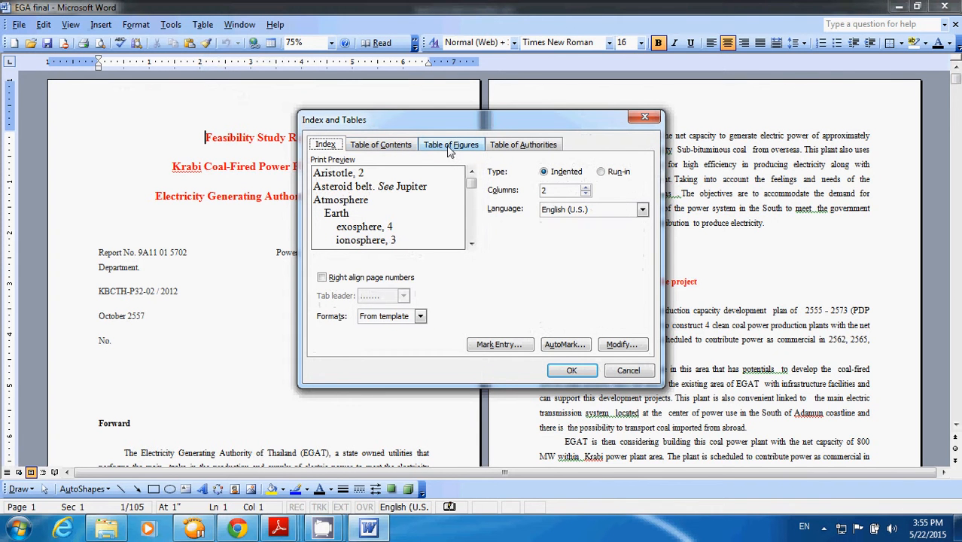
pyautogui.click(629, 371)
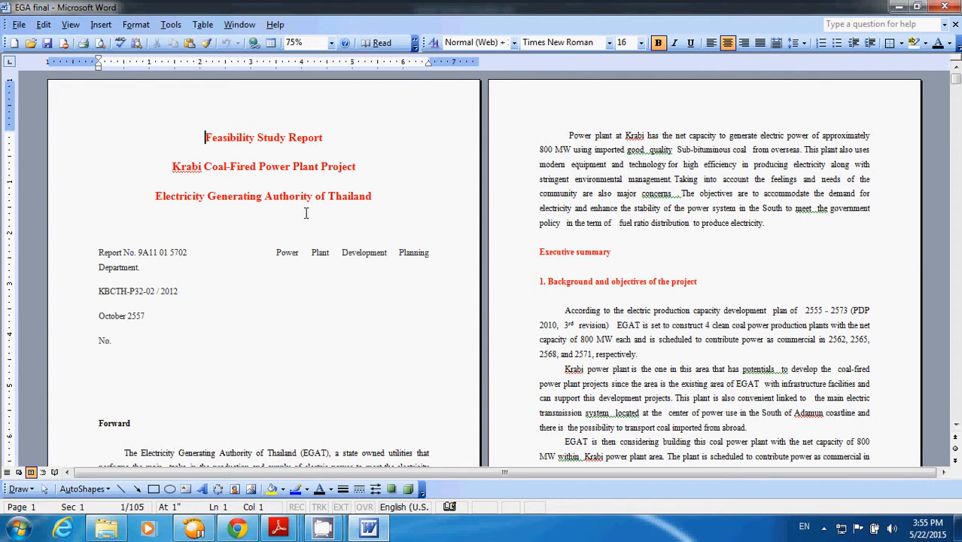
pyautogui.click(380, 170)
pyautogui.click(18, 24)
pyautogui.click(42, 72)
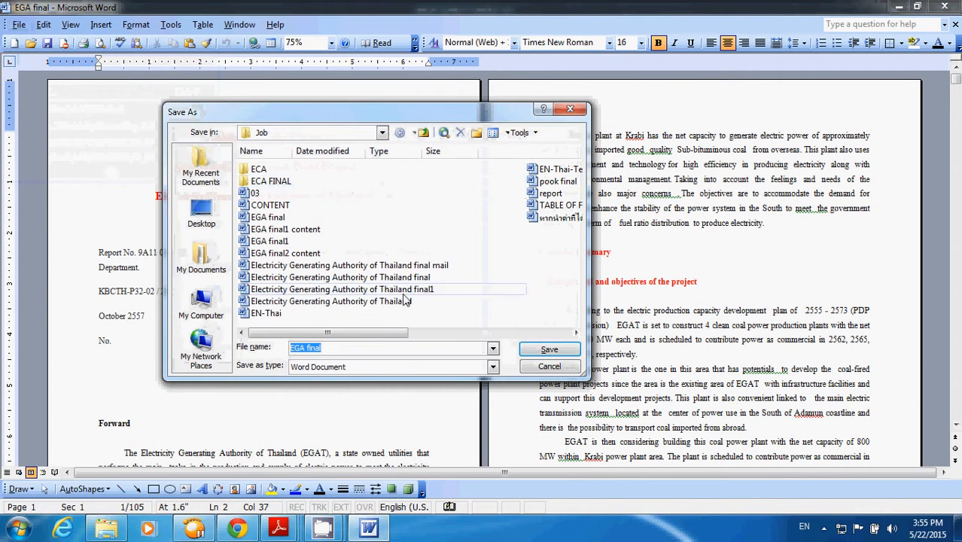
pyautogui.click(548, 368)
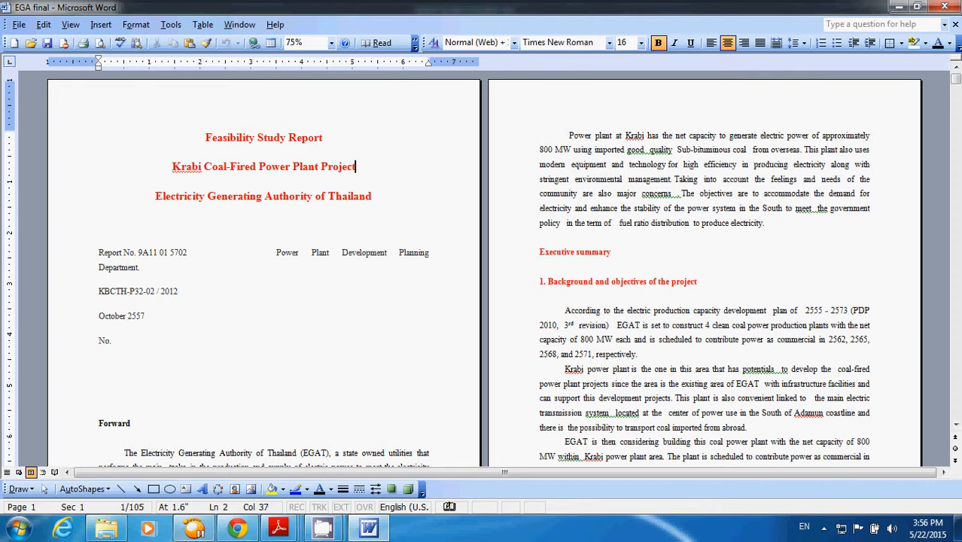
# - Switch to Windows Explorer and open the CONTENT PDF from D:\Cook\Job\ECA FINAL
pyautogui.moveTo(279, 528)
pyautogui.moveTo(455, 468)
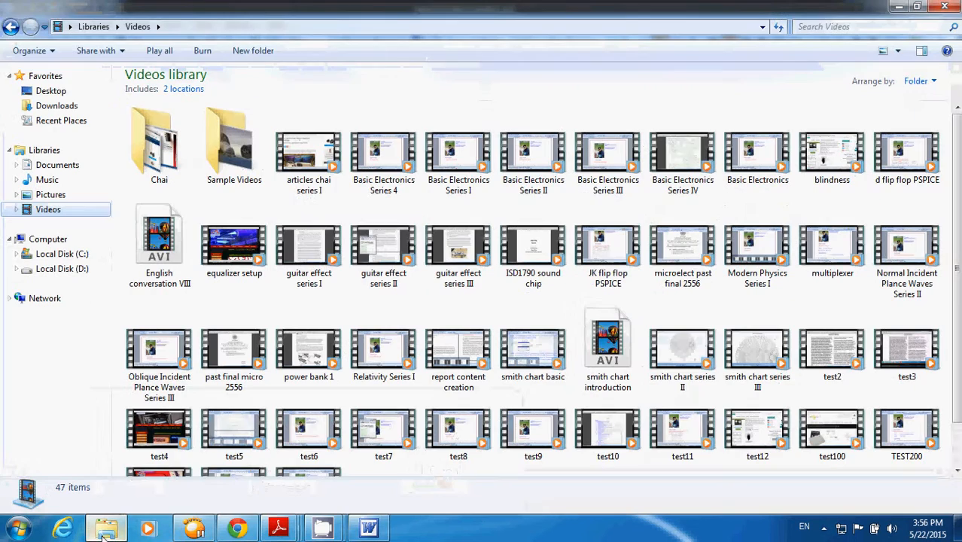
pyautogui.click(63, 271)
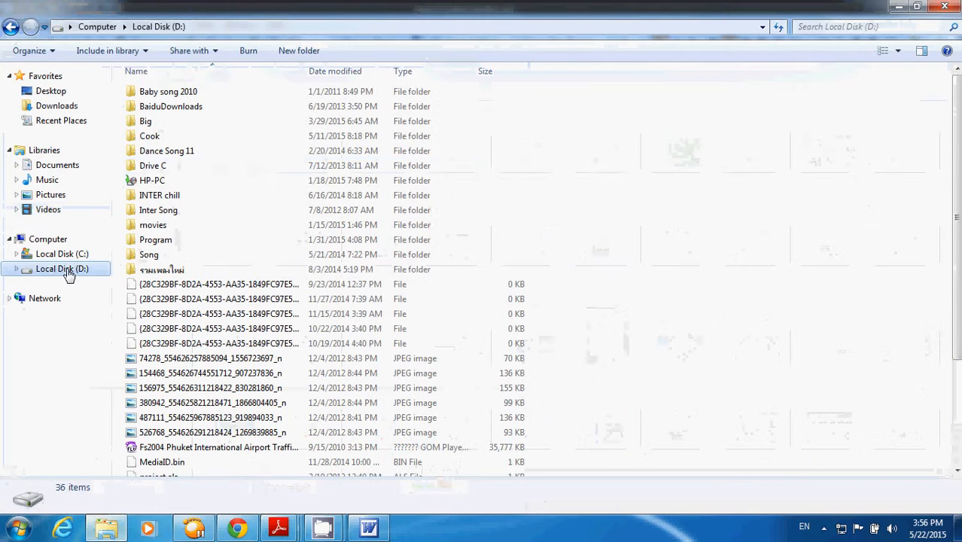
pyautogui.doubleClick(147, 137)
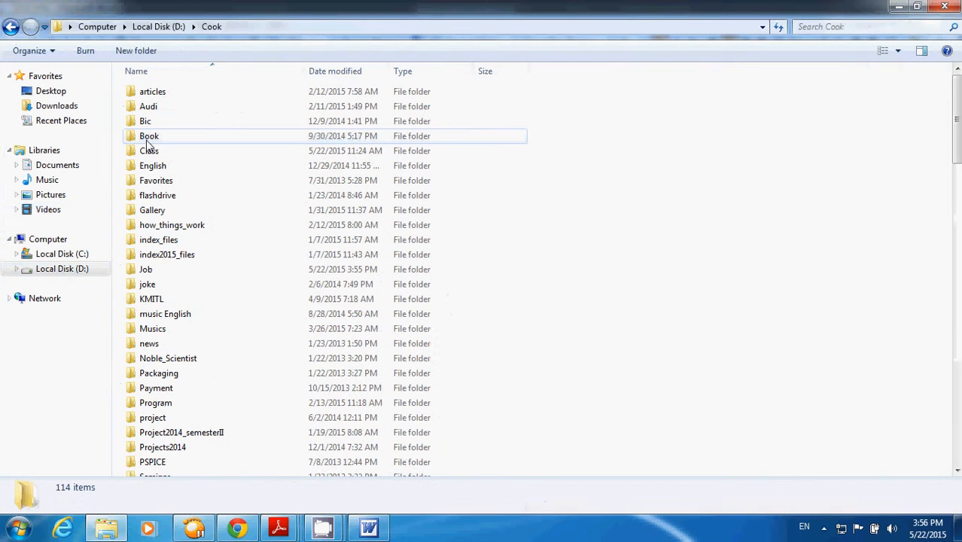
pyautogui.doubleClick(145, 271)
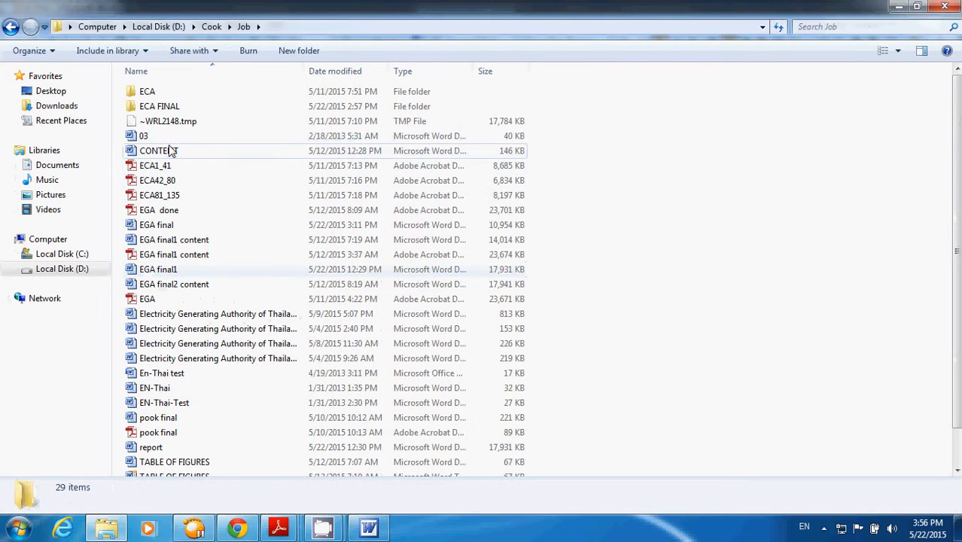
pyautogui.click(156, 113)
pyautogui.doubleClick(156, 113)
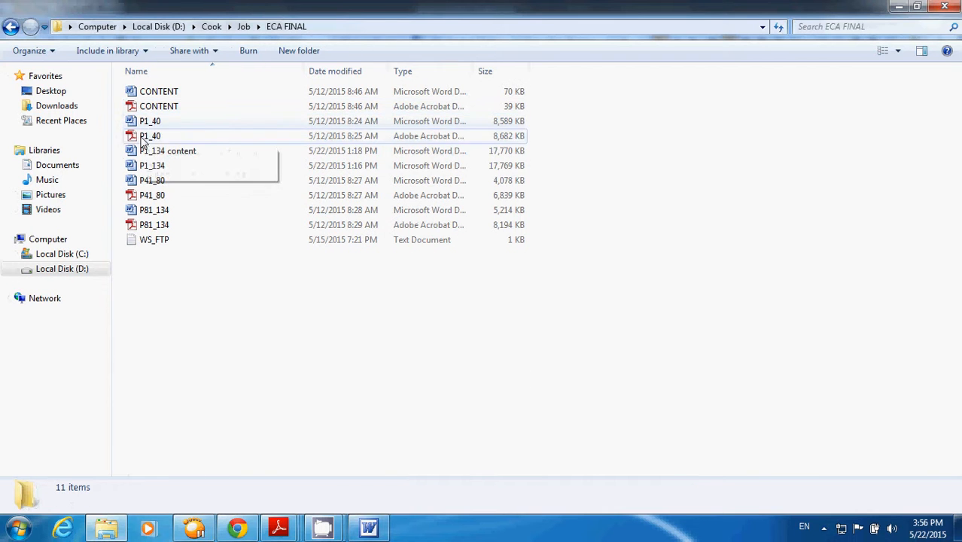
pyautogui.click(137, 110)
pyautogui.doubleClick(137, 110)
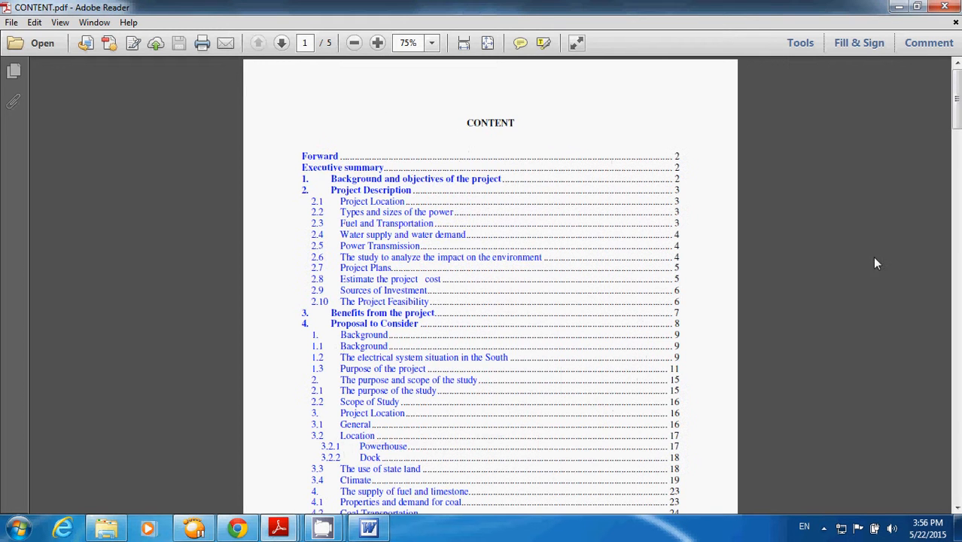
# - Examine the finished CONTENT, TABLE OF FIGURES and LIST OF TABLE pages throughout the CONTENT PDF
pyautogui.click(959, 353)
pyautogui.click(959, 353)
pyautogui.click(959, 353)
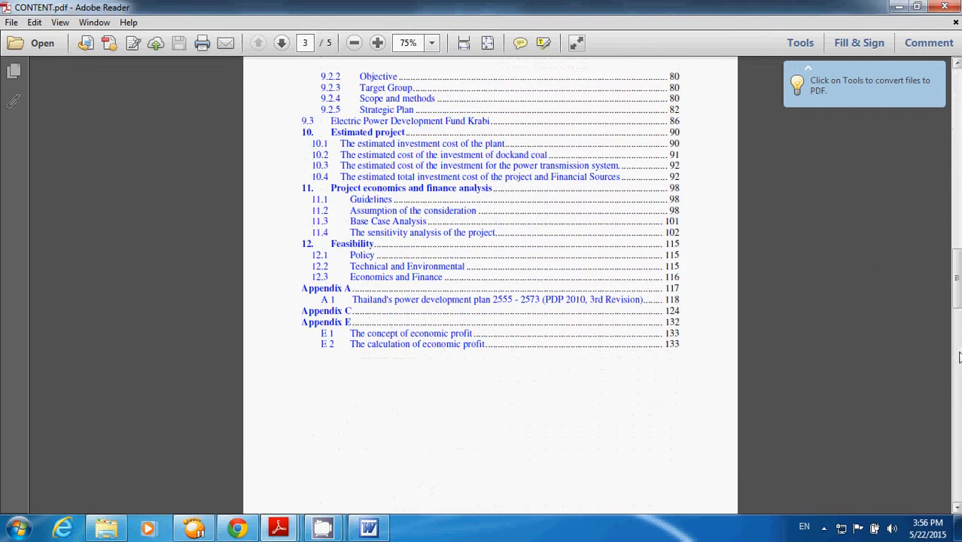
pyautogui.click(959, 353)
pyautogui.click(959, 356)
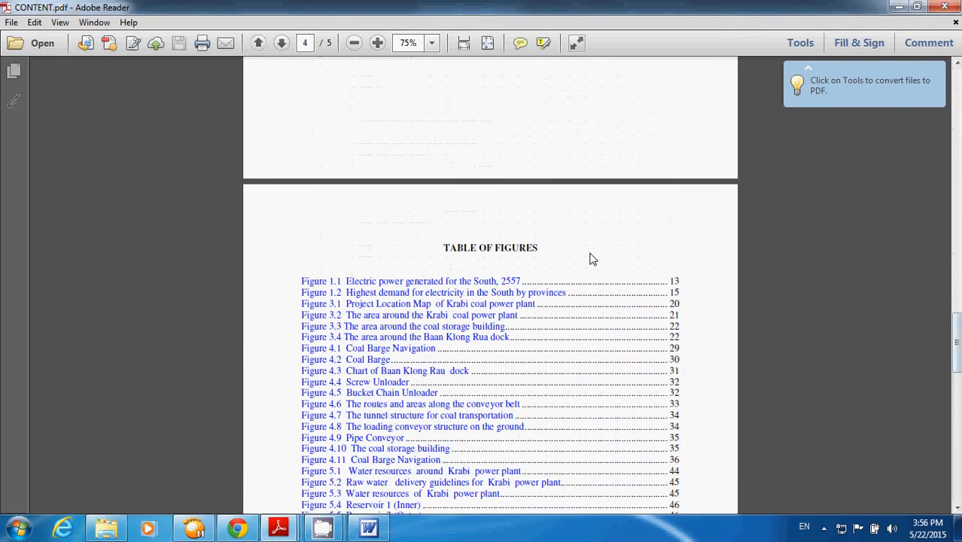
pyautogui.click(959, 402)
pyautogui.click(958, 402)
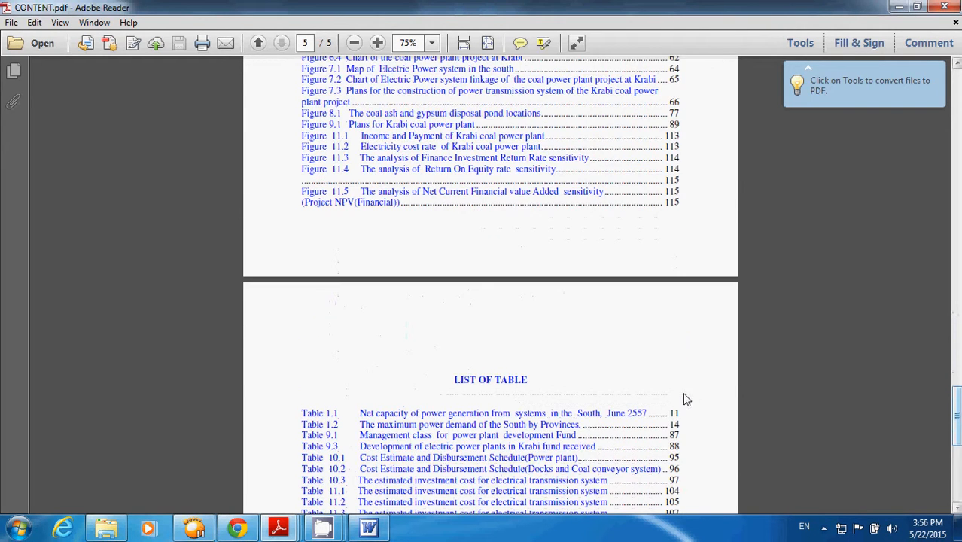
pyautogui.scroll(-2, 687, 399)
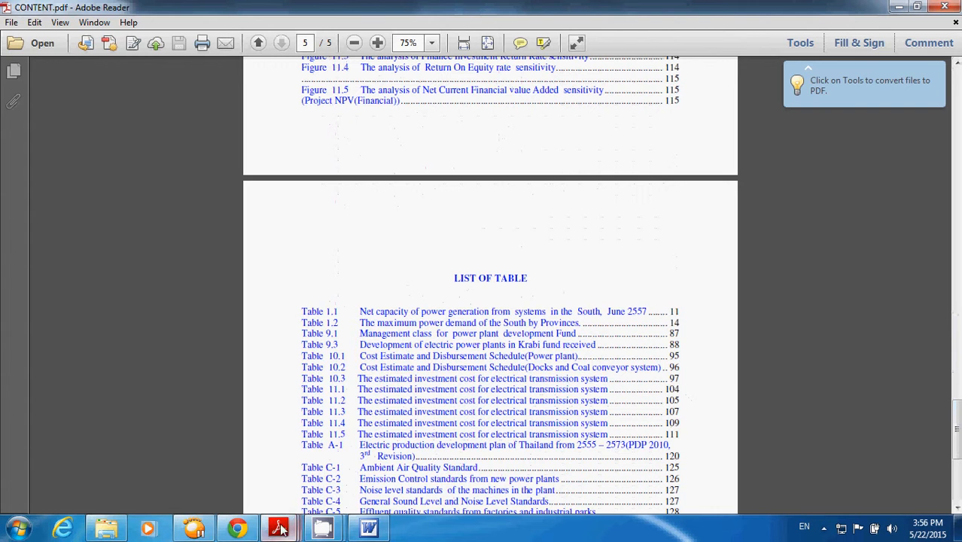
# - Switch to the EGA final document in Word and open the Table of Contents settings under Index and Tables
pyautogui.click(368, 528)
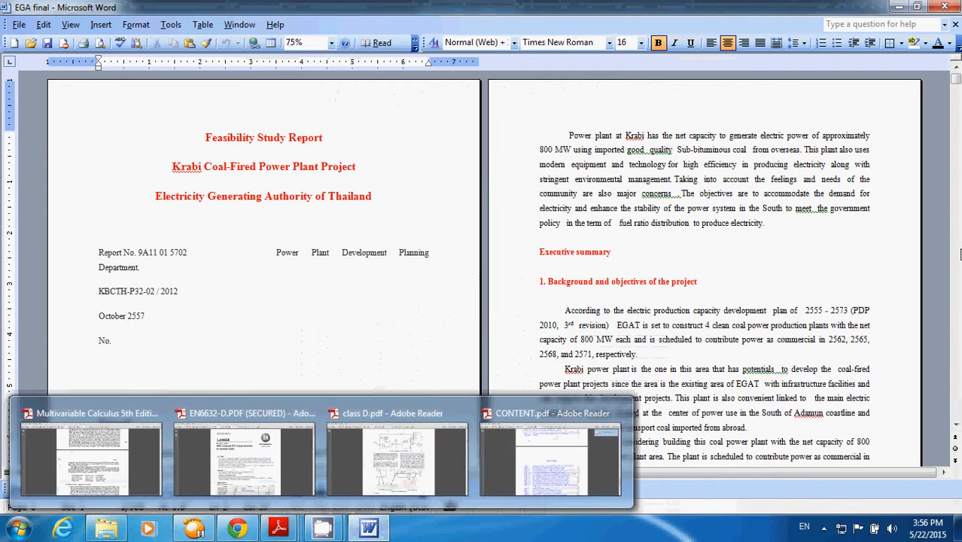
pyautogui.scroll(-3, 733, 305)
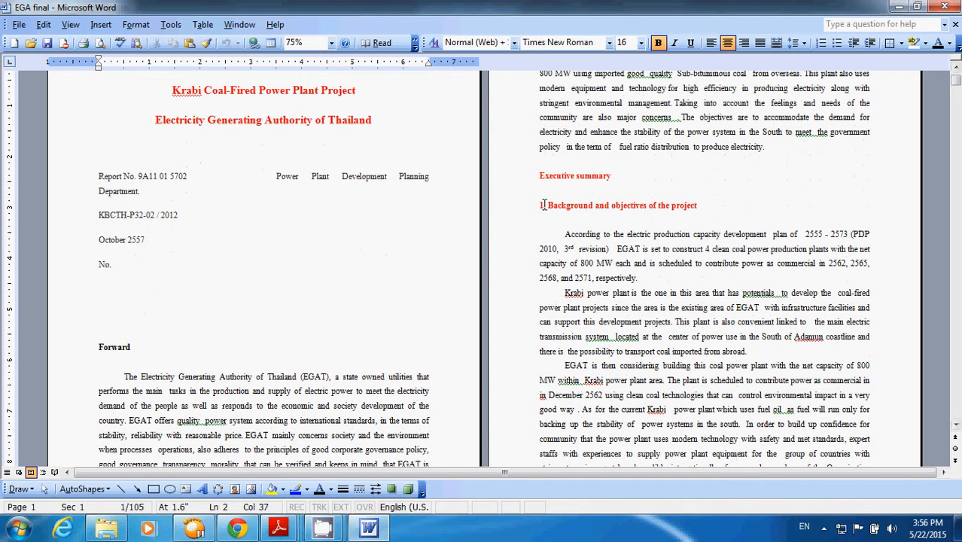
pyautogui.click(103, 27)
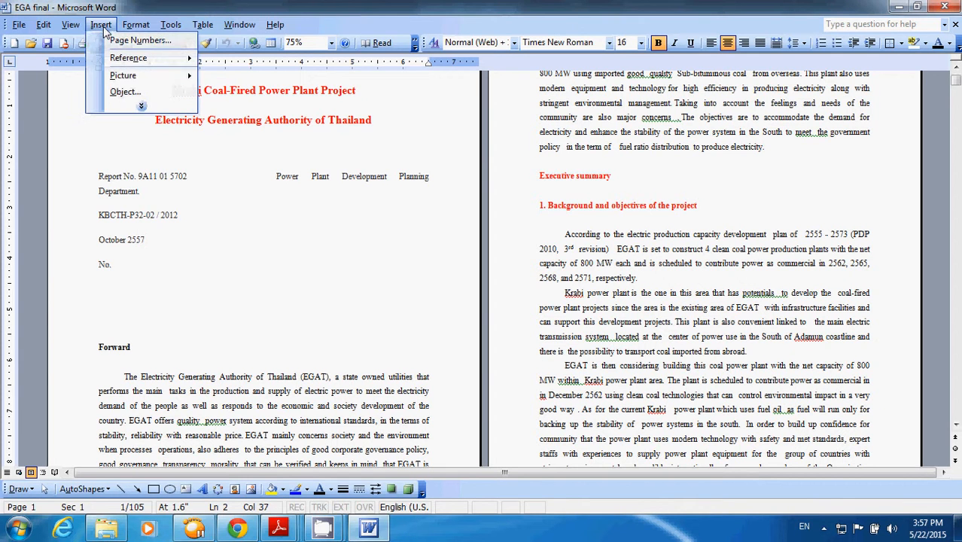
pyautogui.moveTo(141, 59)
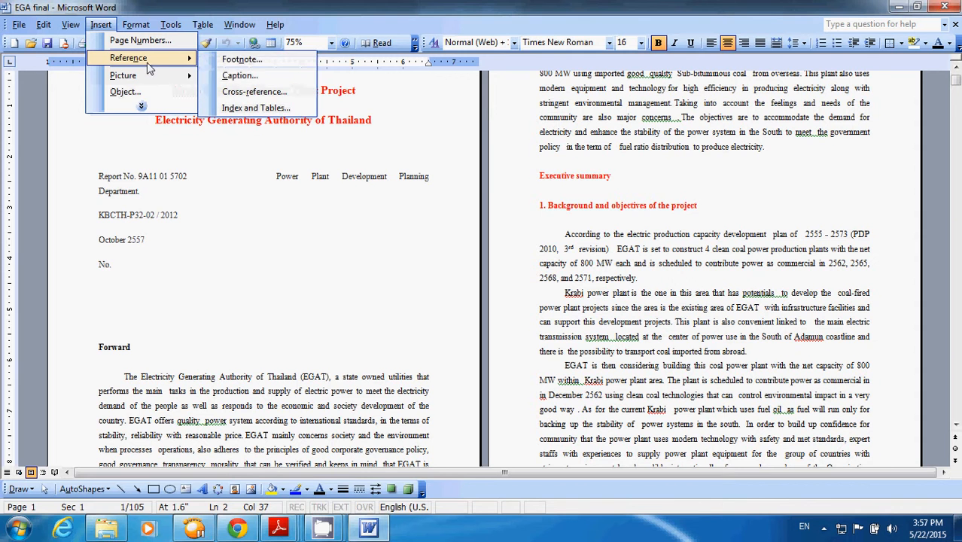
pyautogui.click(241, 113)
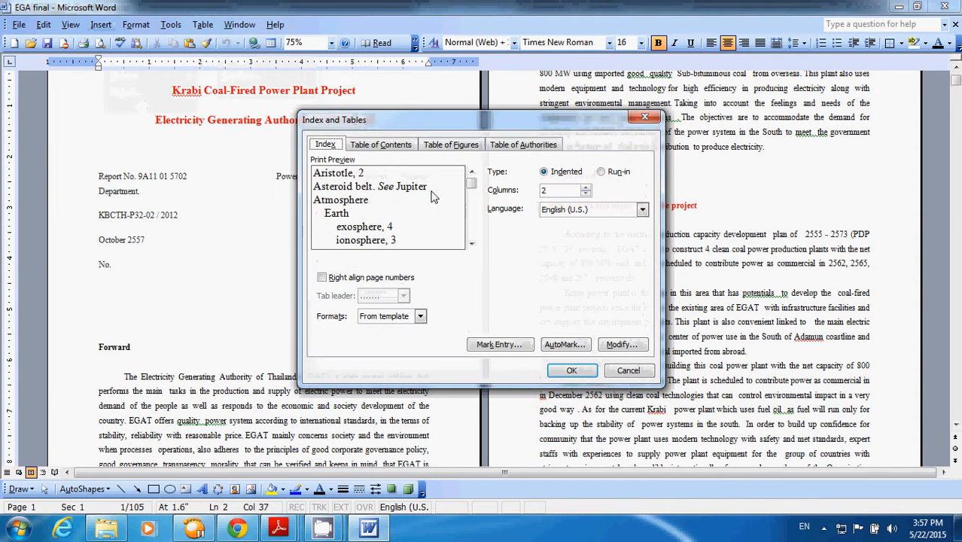
pyautogui.click(390, 145)
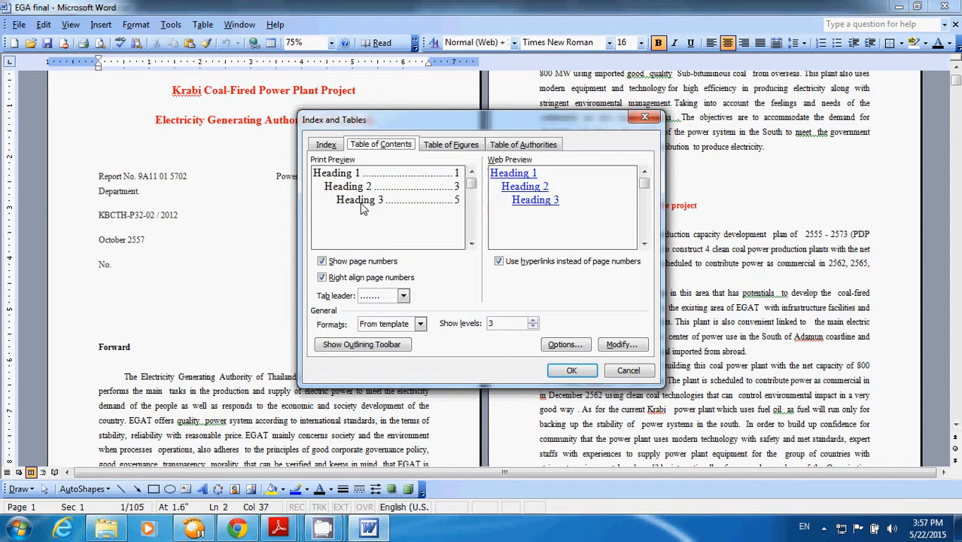
# - Try to insert a Formal-format table of contents after the Krabi Coal-Fired Power Plant Project title line, and undo the insertion
pyautogui.click(421, 325)
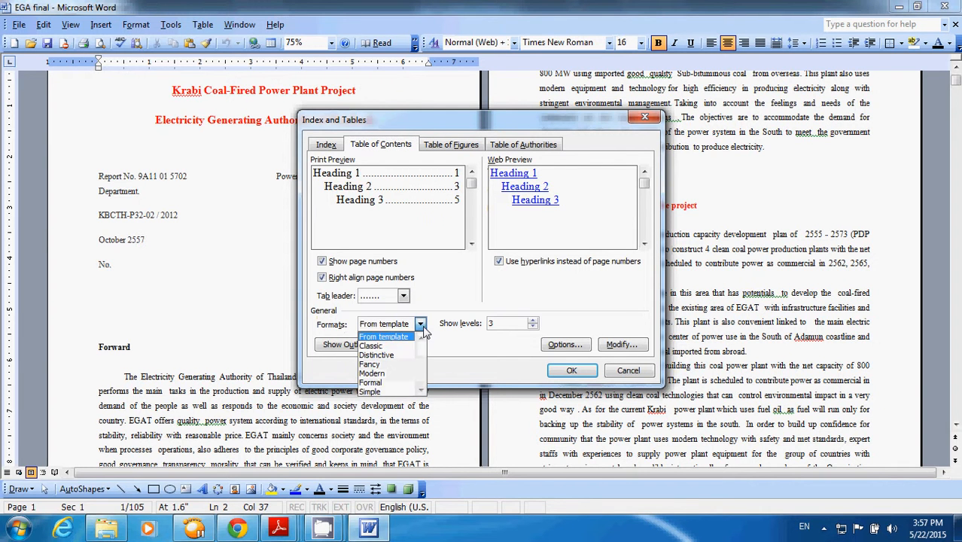
pyautogui.click(391, 385)
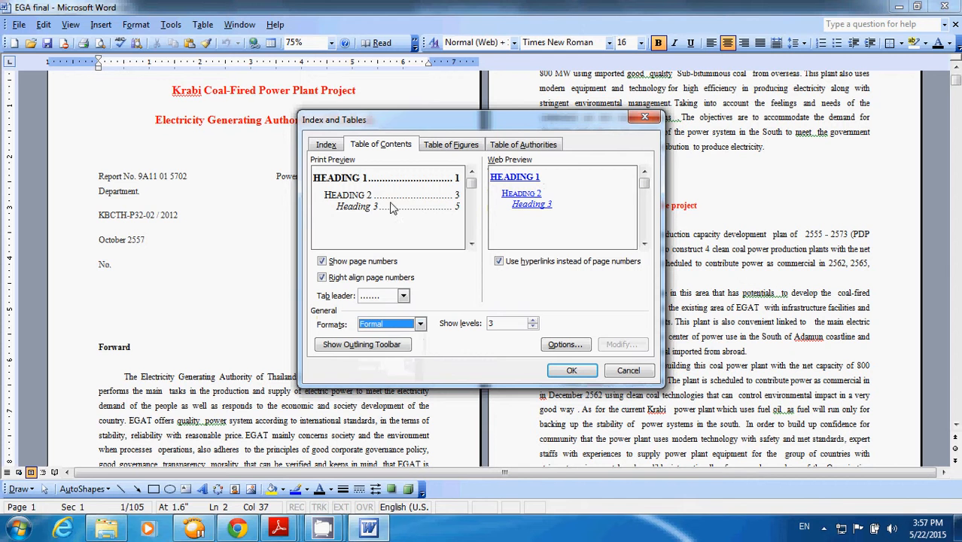
pyautogui.click(420, 327)
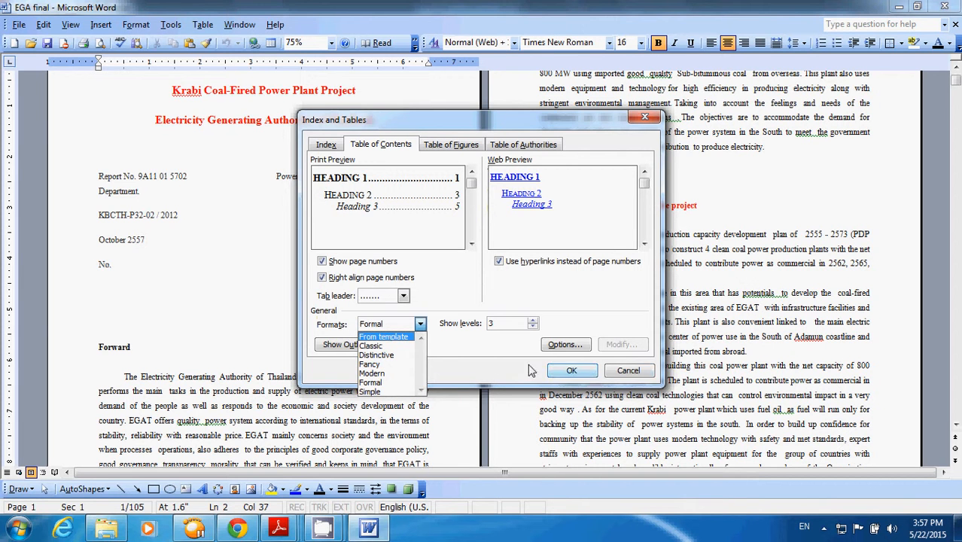
pyautogui.click(387, 385)
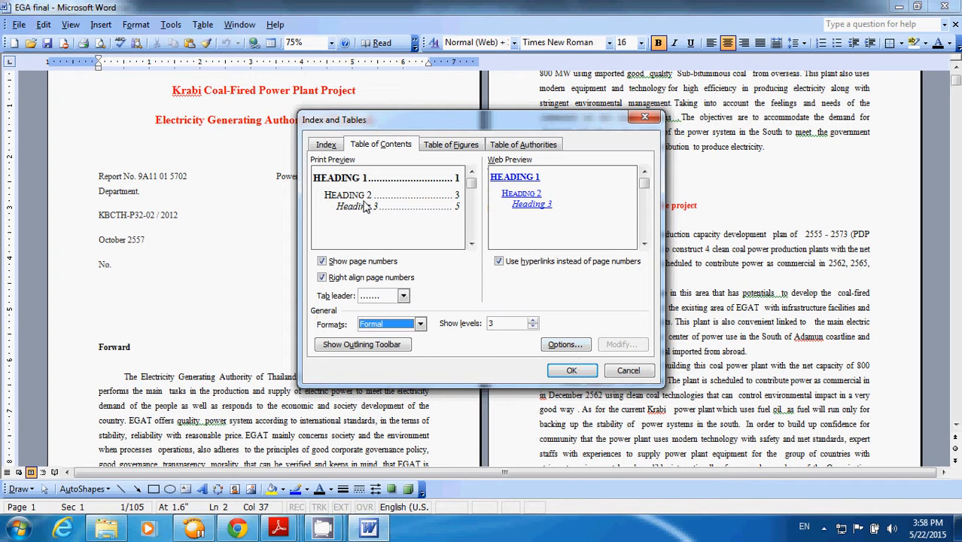
pyautogui.click(572, 372)
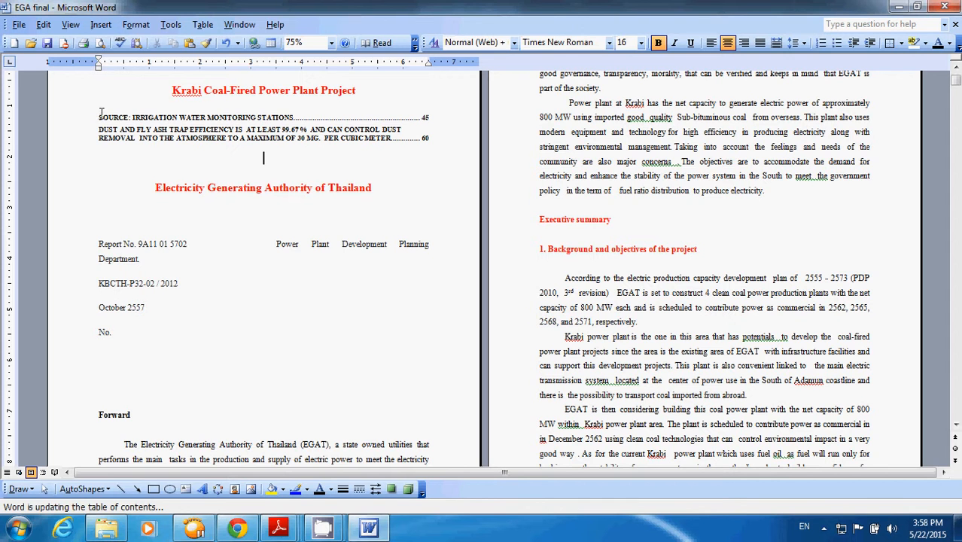
pyautogui.hotkey('ctrl', 'z')
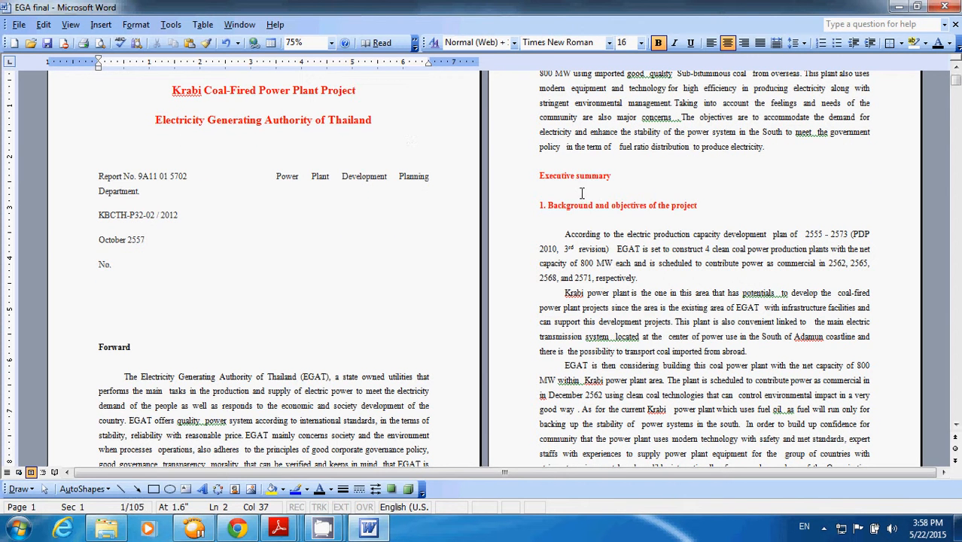
# - Select the heading "1. Background and objectives of the project" and look up the Heading 1 to 3 styles in the style list without applying one
pyautogui.moveTo(539, 206); pyautogui.dragTo(722, 208)
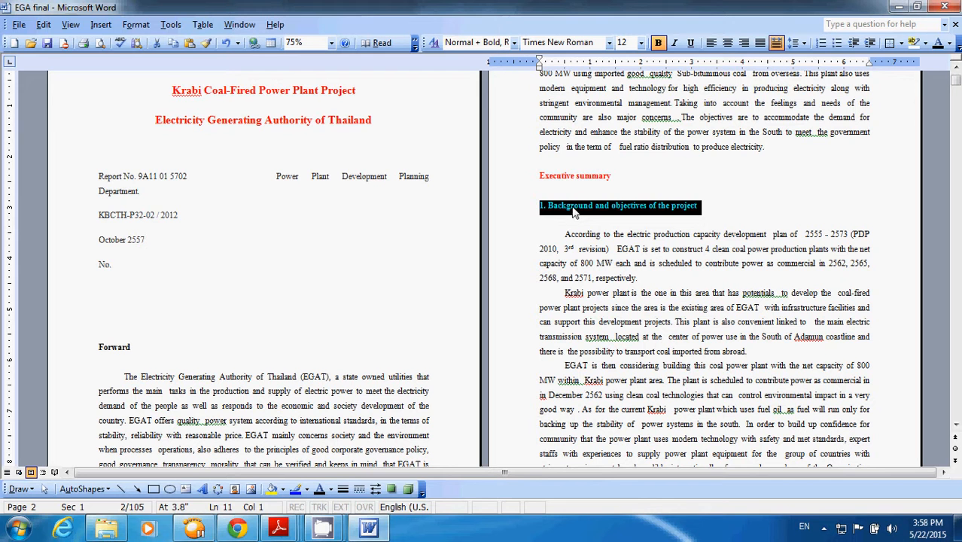
pyautogui.click(513, 43)
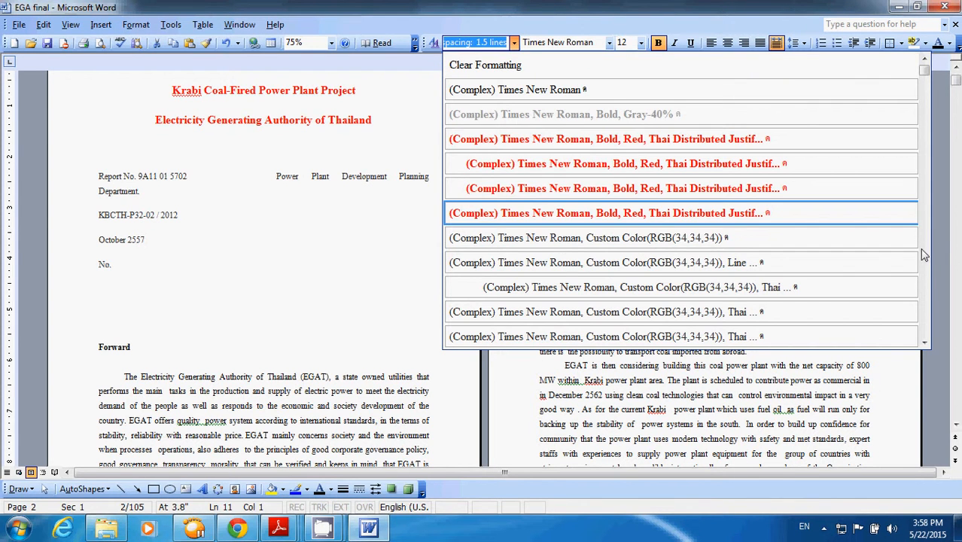
pyautogui.scroll(-3, 924, 273)
pyautogui.scroll(-12, 924, 273)
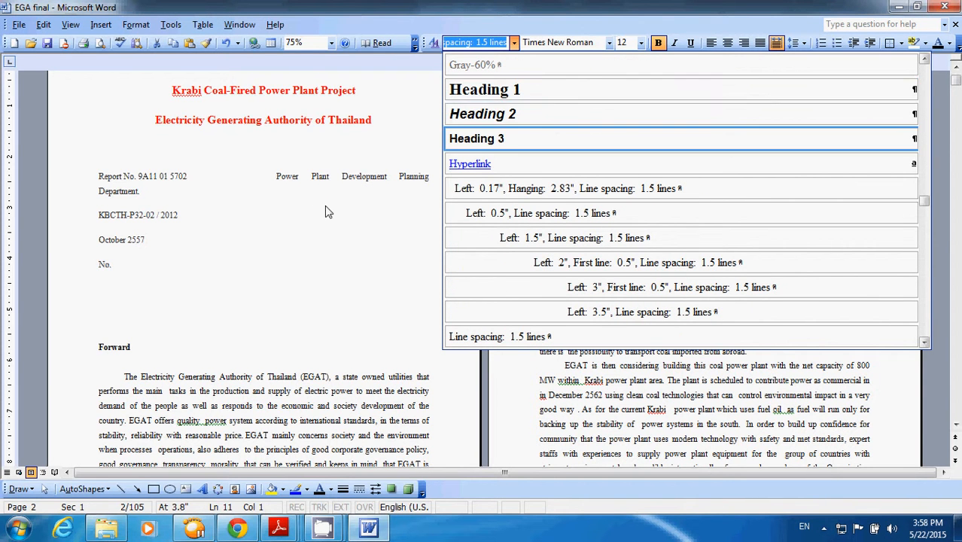
pyautogui.click(342, 243)
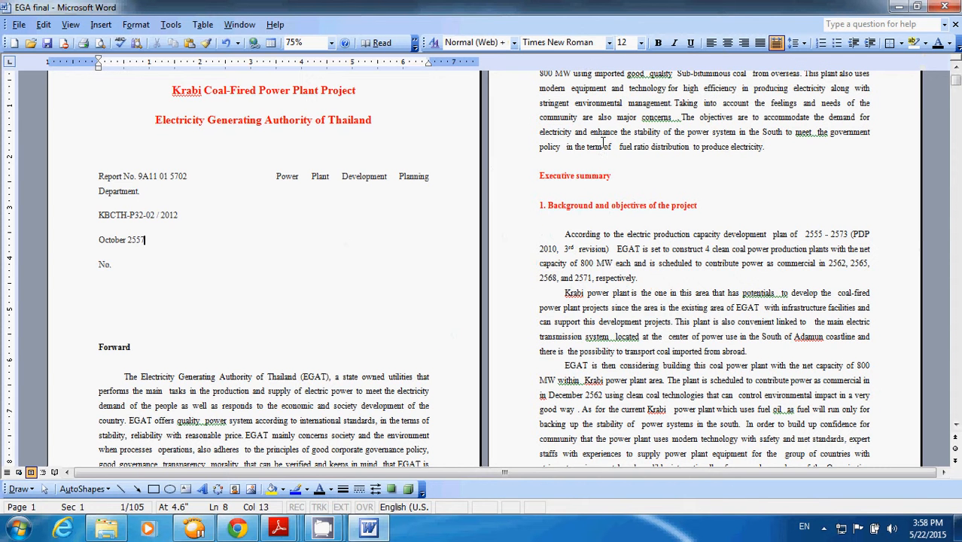
# - Review the red numbered section headings on the first four pages, including 2. Project Description and its subsections
pyautogui.click(955, 425)
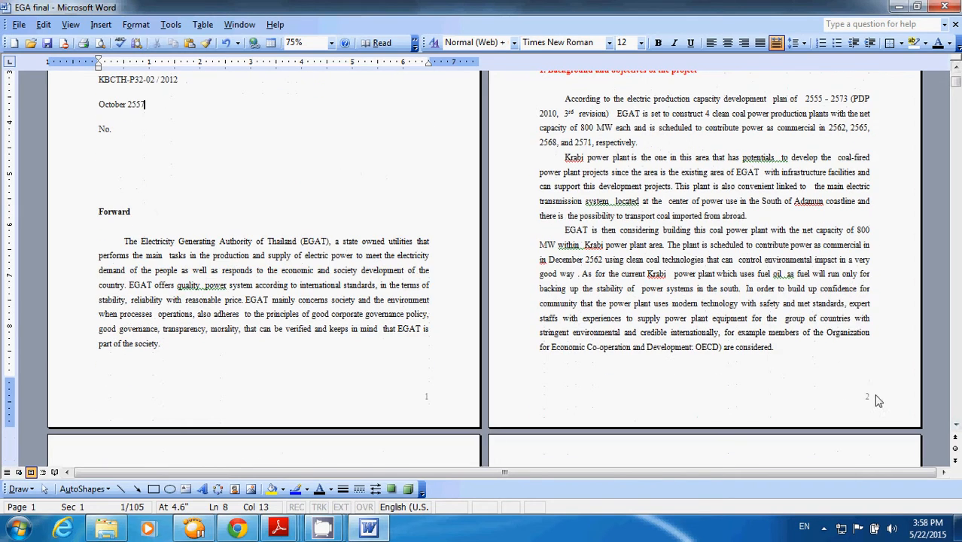
pyautogui.scroll(-3, 873, 392)
pyautogui.scroll(-2, 182, 362)
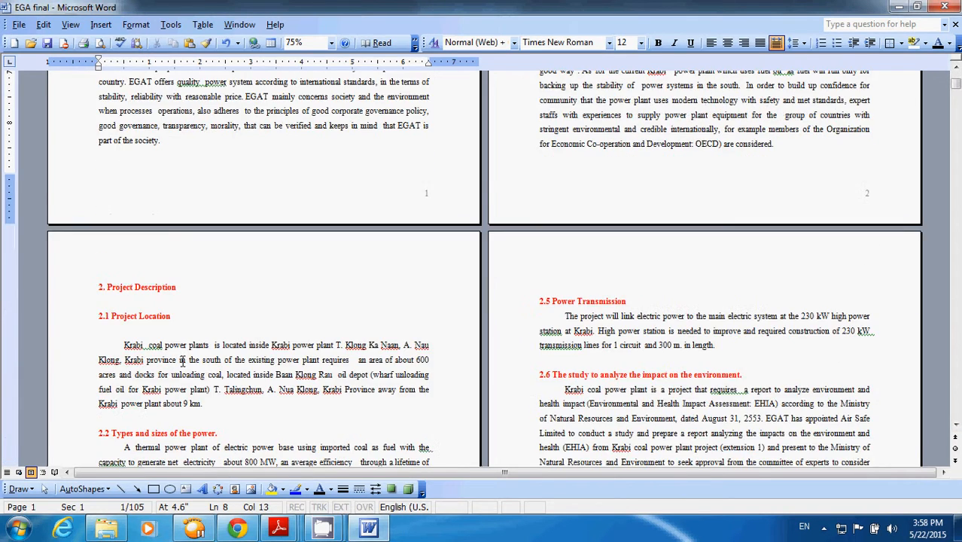
pyautogui.click(137, 285)
pyautogui.scroll(-1, 187, 283)
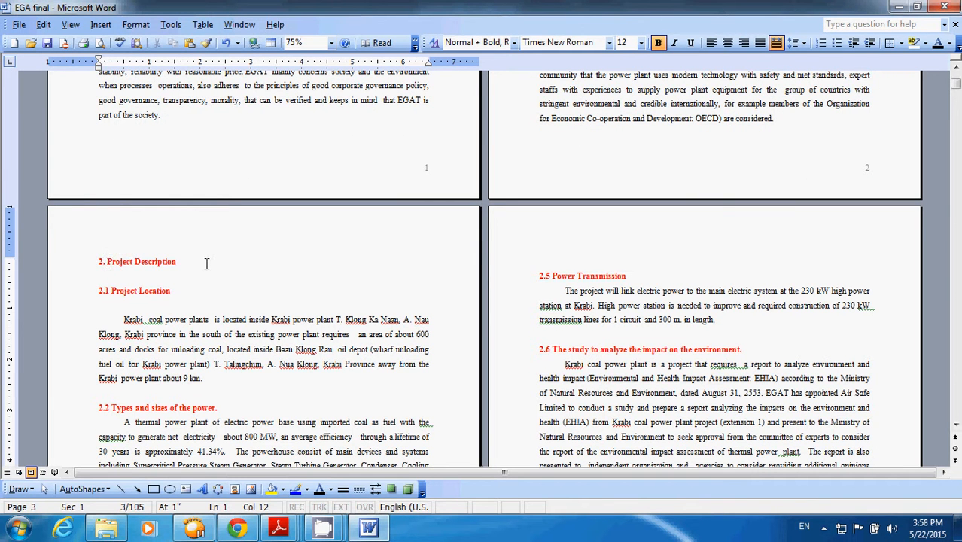
pyautogui.scroll(4, 230, 259)
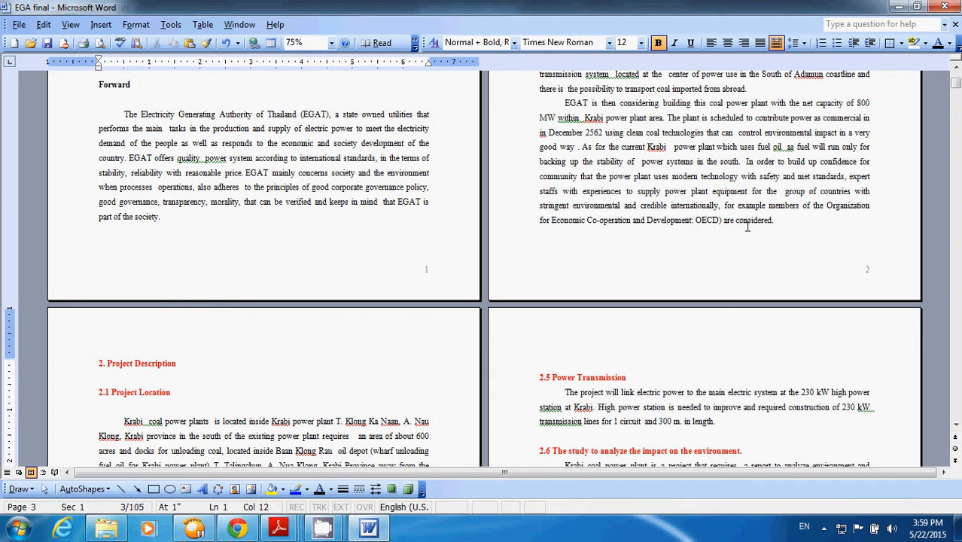
pyautogui.scroll(8, 750, 225)
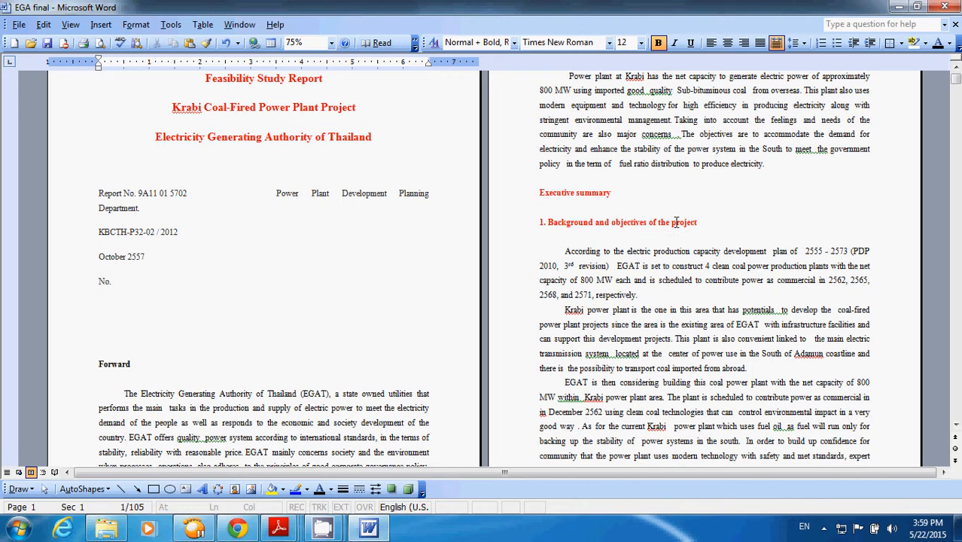
# - Apply the Heading 1 style to "1. Background and objectives of the project" and set its font size to 12
pyautogui.tripleClick(709, 222)
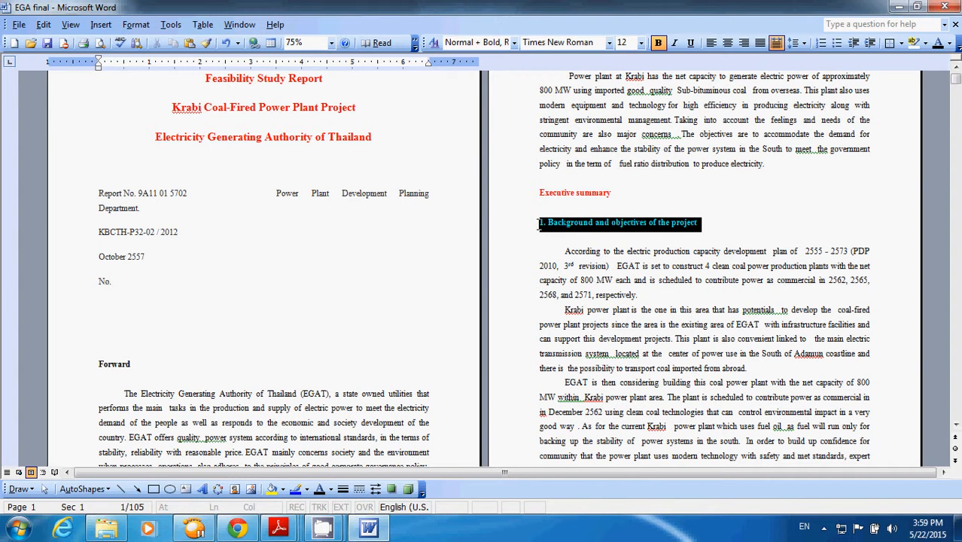
pyautogui.click(514, 42)
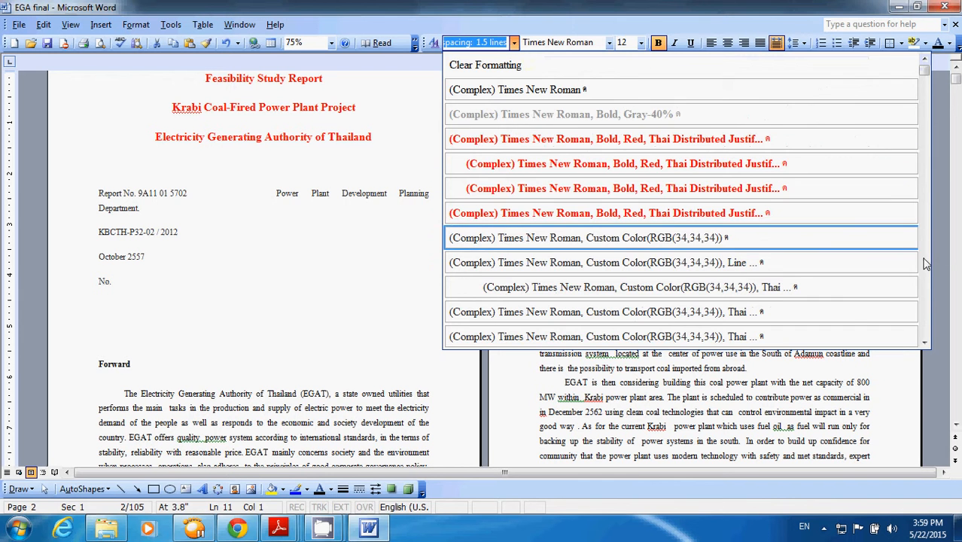
pyautogui.scroll(-15, 926, 263)
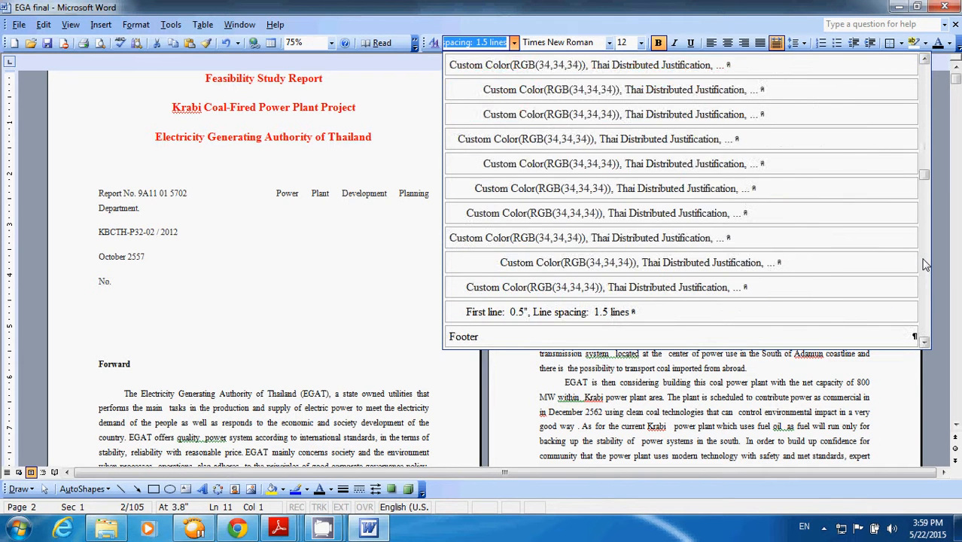
pyautogui.scroll(15, 926, 264)
pyautogui.click(563, 91)
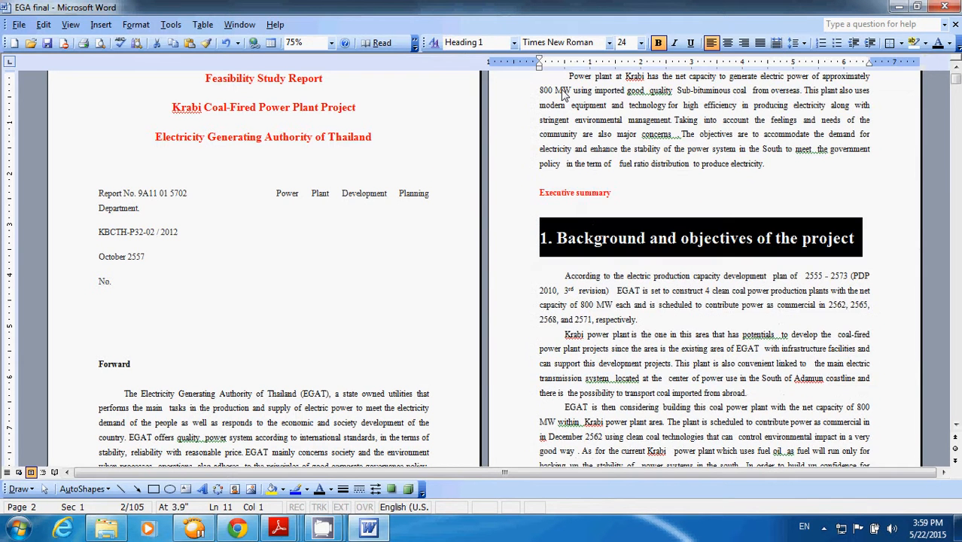
pyautogui.click(642, 46)
pyautogui.click(626, 106)
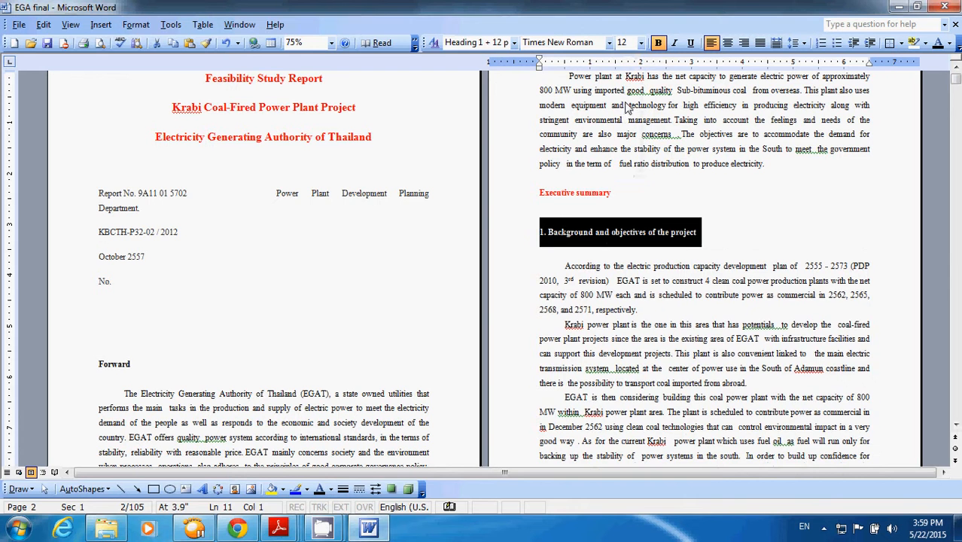
pyautogui.scroll(-5, 672, 217)
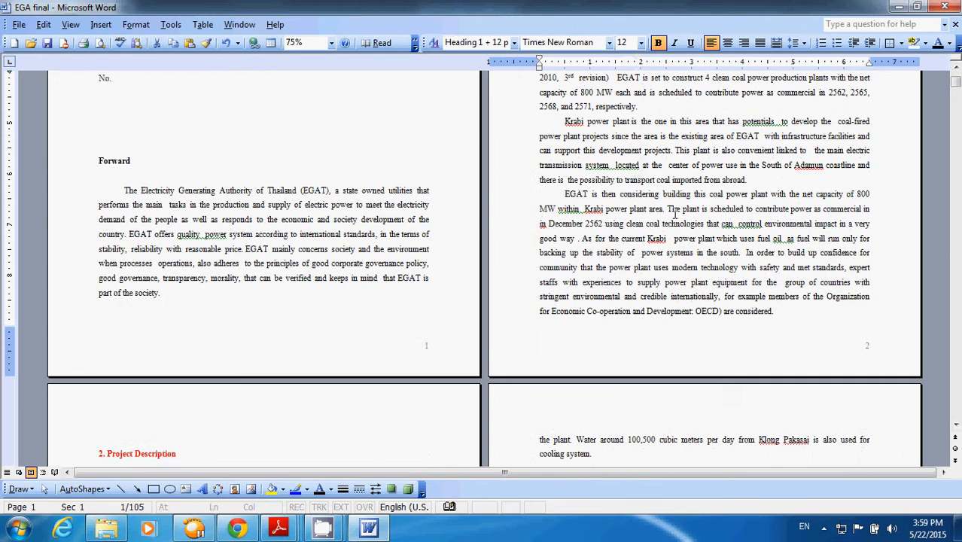
pyautogui.scroll(-2, 720, 276)
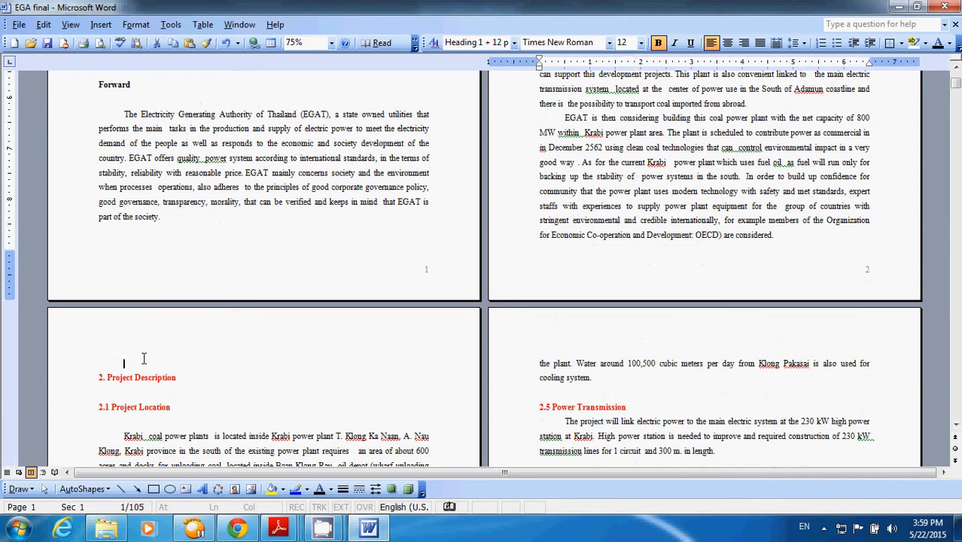
pyautogui.click(143, 358)
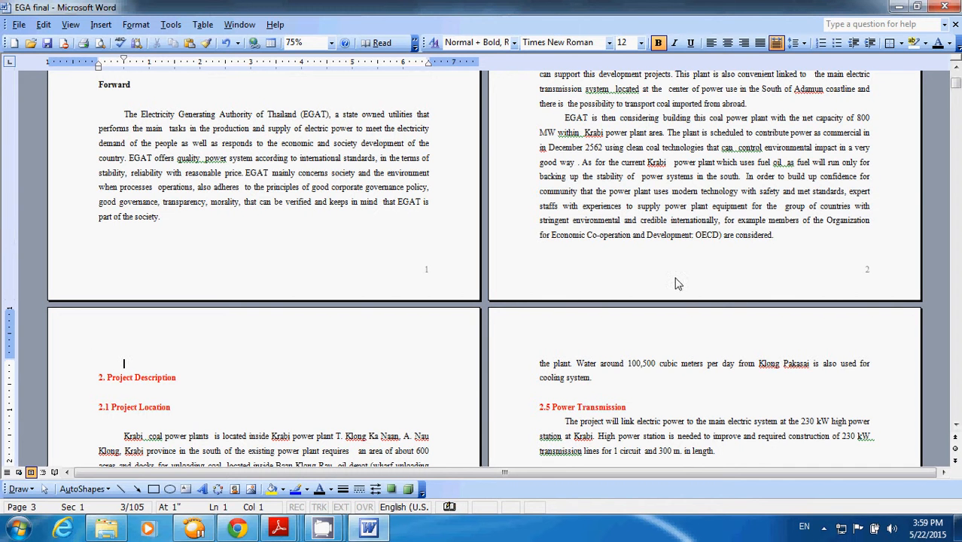
pyautogui.scroll(5, 742, 215)
pyautogui.scroll(1, 659, 116)
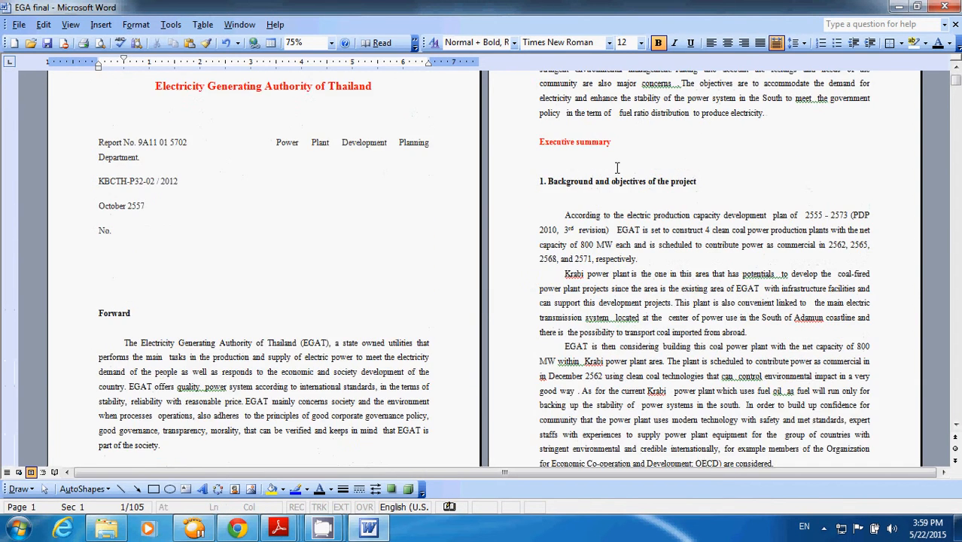
pyautogui.click(605, 159)
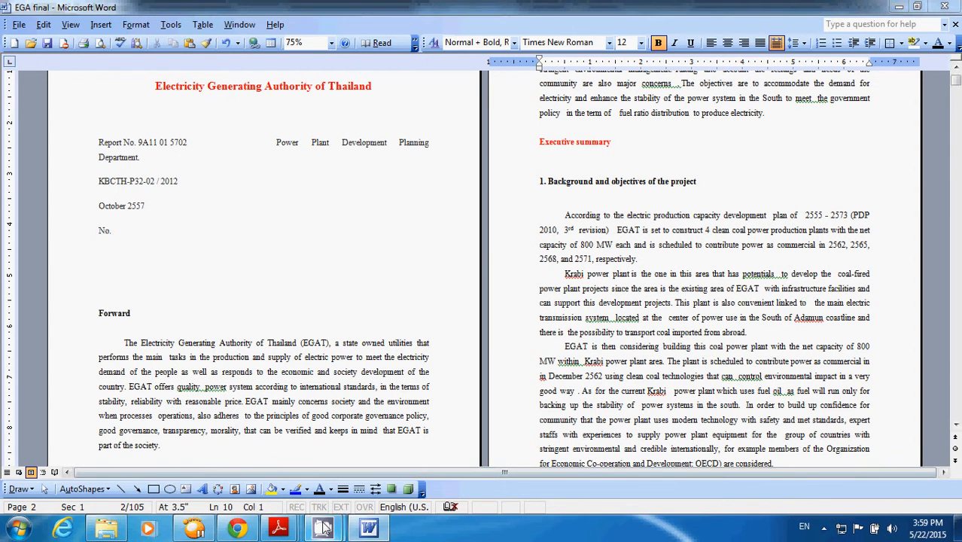
pyautogui.click(290, 425)
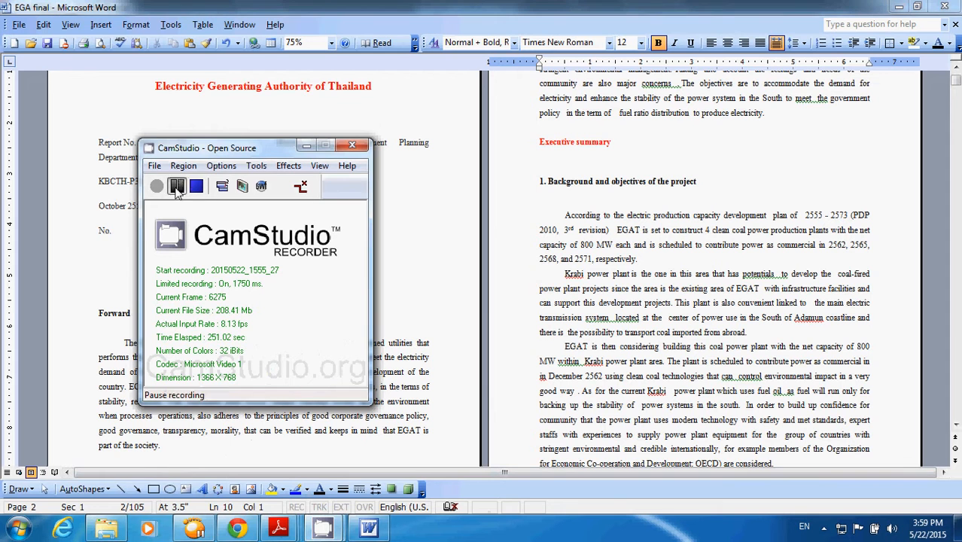
pyautogui.click(176, 185)
pyautogui.click(156, 186)
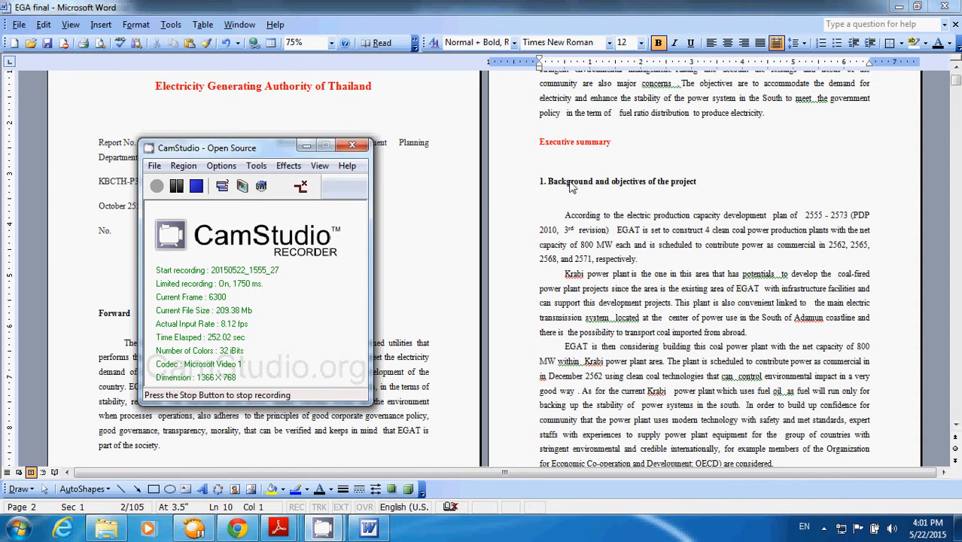
pyautogui.click(496, 199)
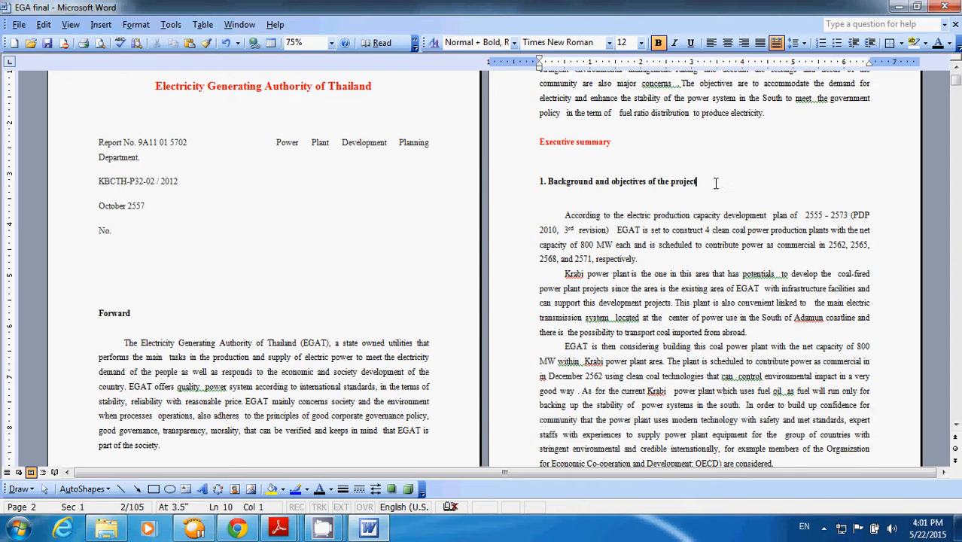
pyautogui.moveTo(713, 182); pyautogui.dragTo(519, 191)
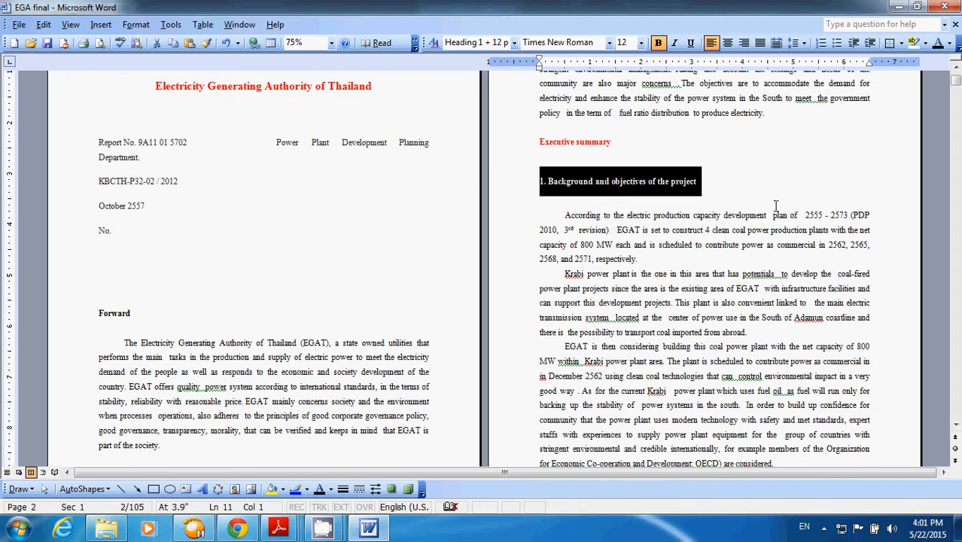
# - Delete the empty line above the heading "2. Project Description" on page 3
pyautogui.click(953, 327)
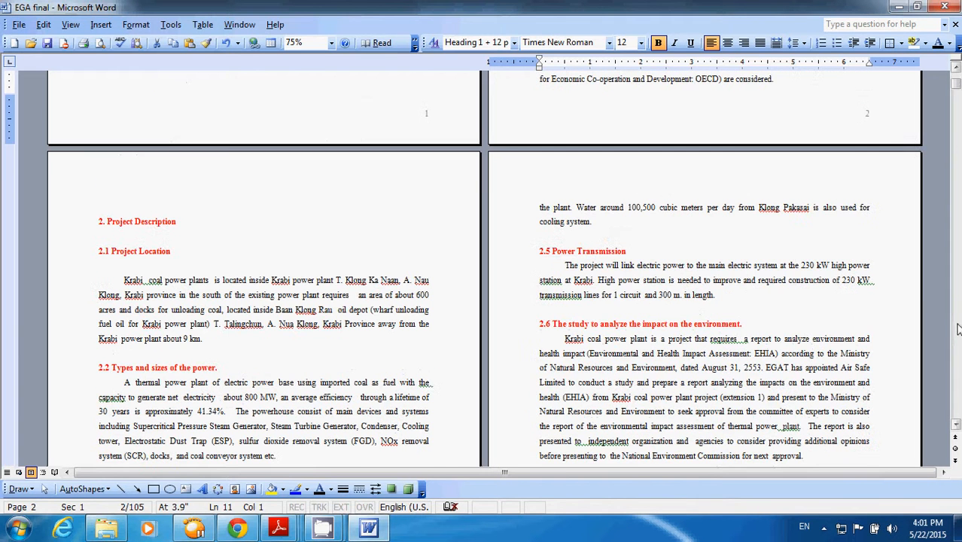
pyautogui.click(188, 203)
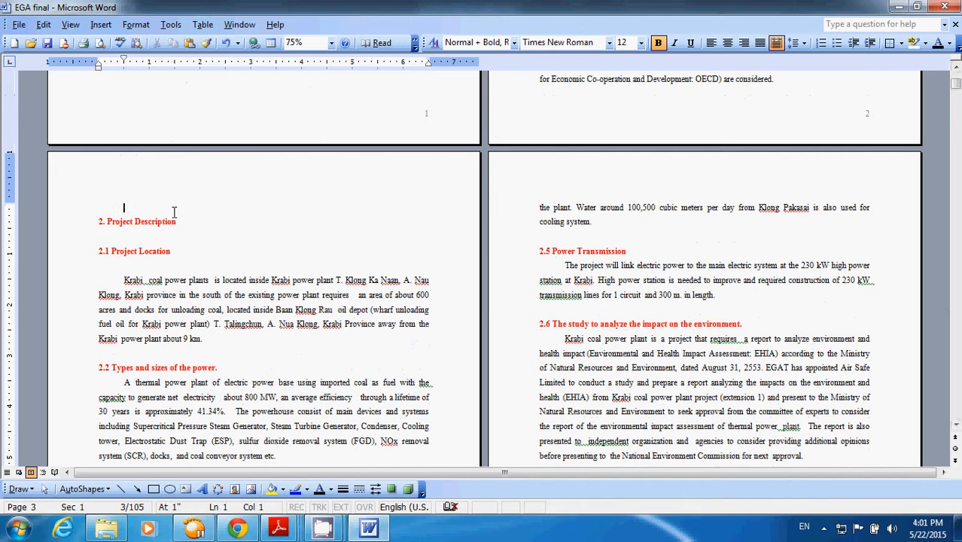
pyautogui.press('BackSpace')
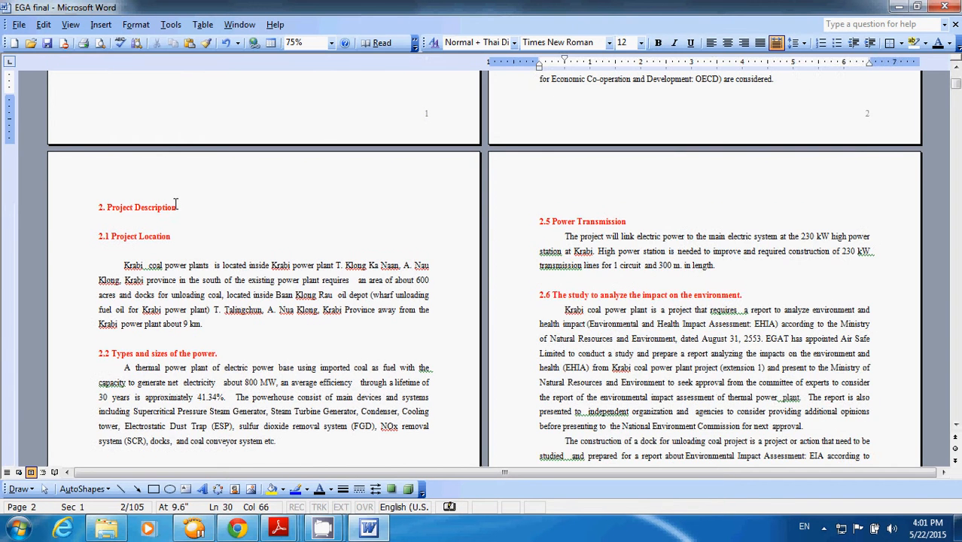
# - Apply the Heading 1 style to "2. Project Description" using Styles and Formatting
pyautogui.scroll(2, 185, 215)
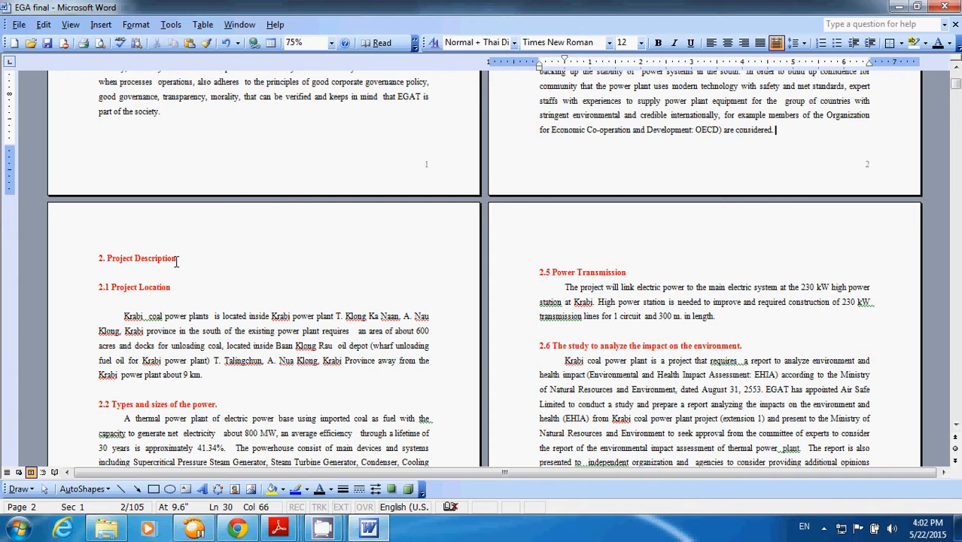
pyautogui.moveTo(181, 260); pyautogui.dragTo(69, 257)
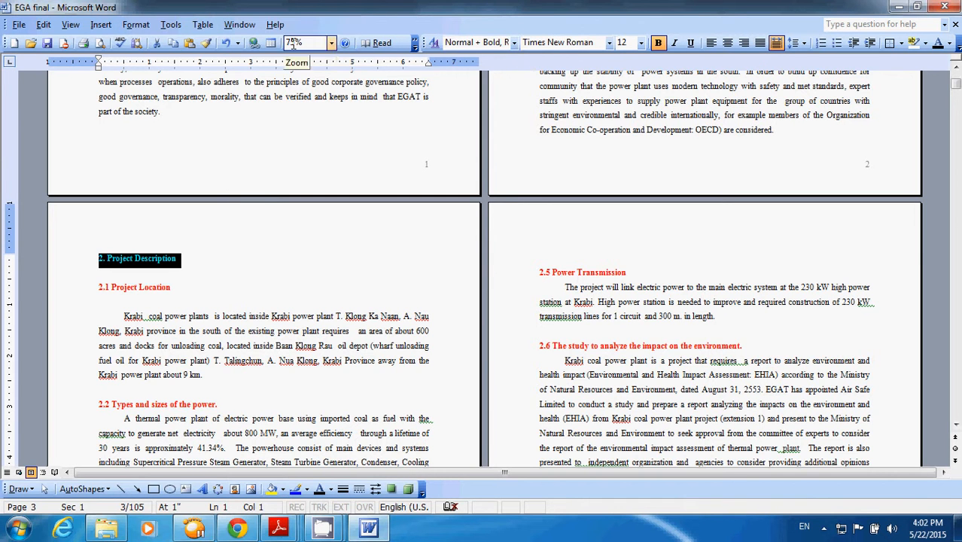
pyautogui.click(136, 25)
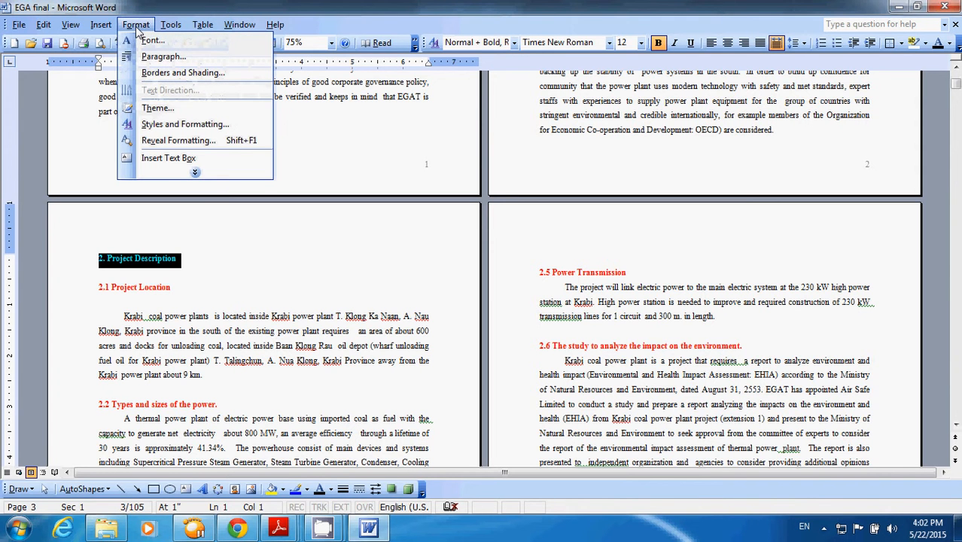
pyautogui.click(172, 124)
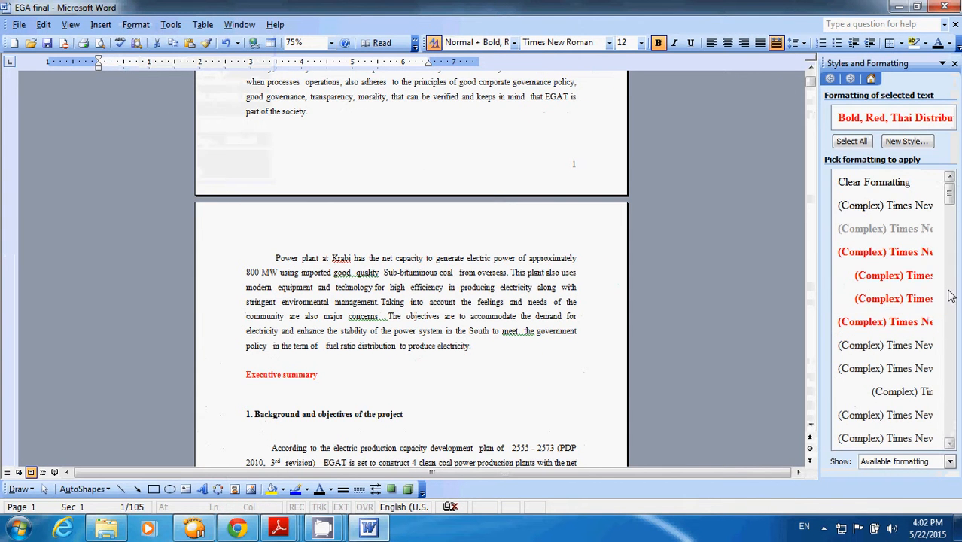
pyautogui.scroll(-10, 951, 297)
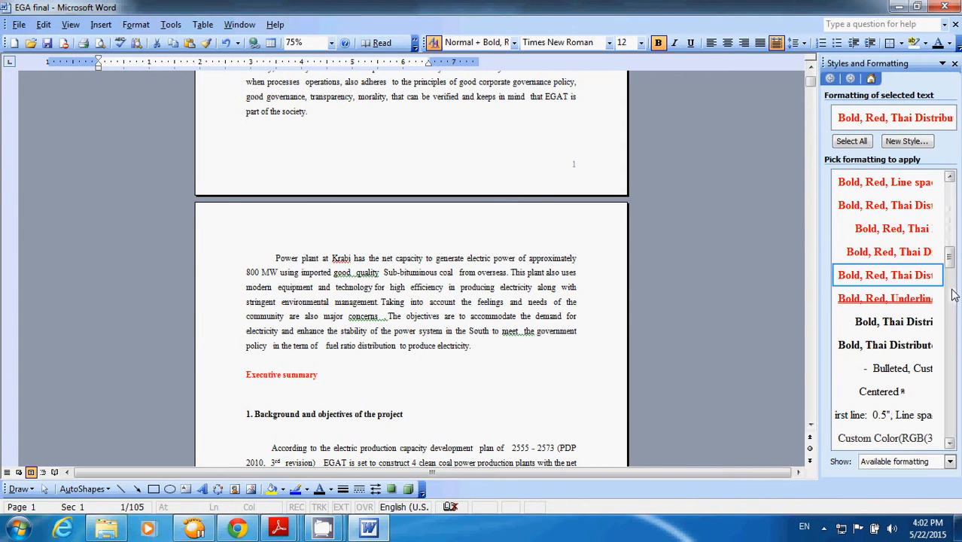
pyautogui.scroll(-5, 953, 294)
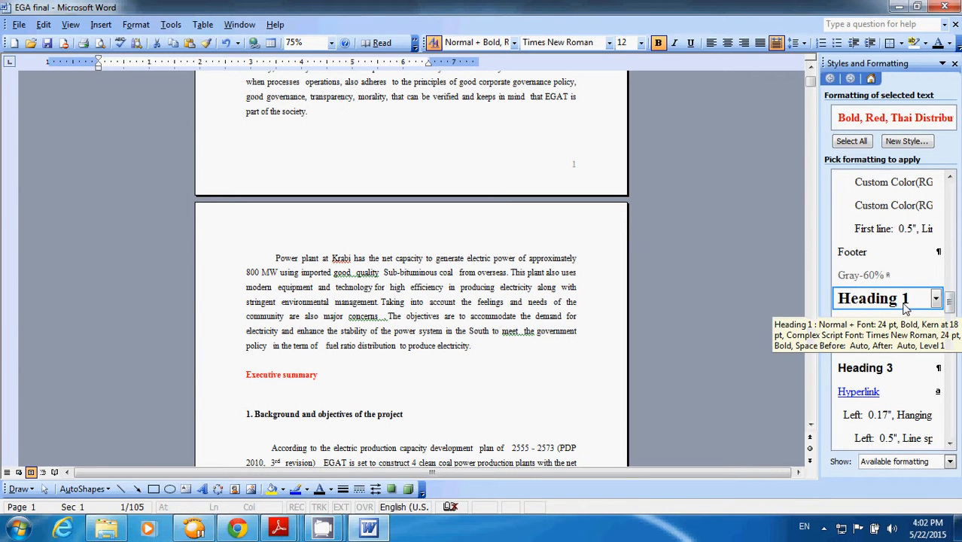
pyautogui.click(863, 298)
pyautogui.scroll(-2, 378, 392)
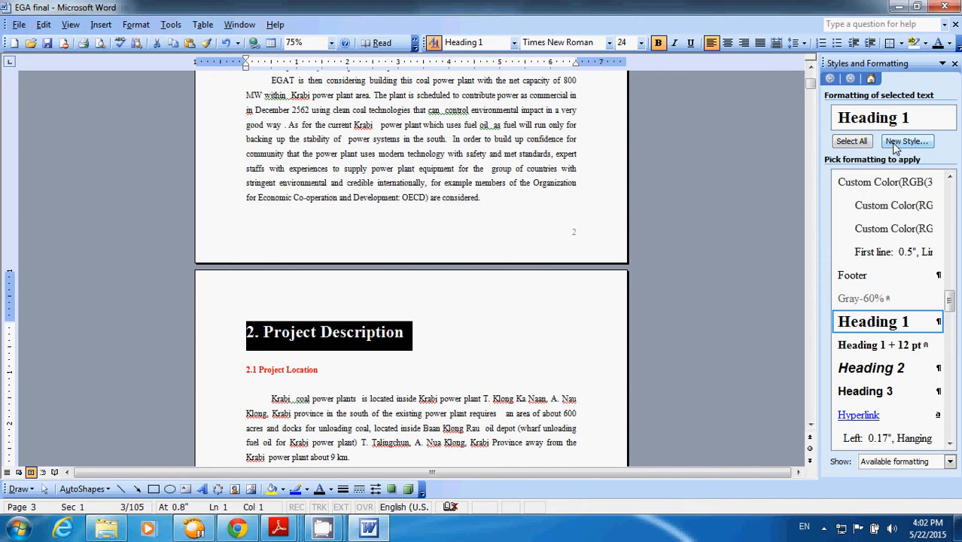
# - Create a new paragraph style Style1 based on Heading 1 with font size 12
pyautogui.click(895, 143)
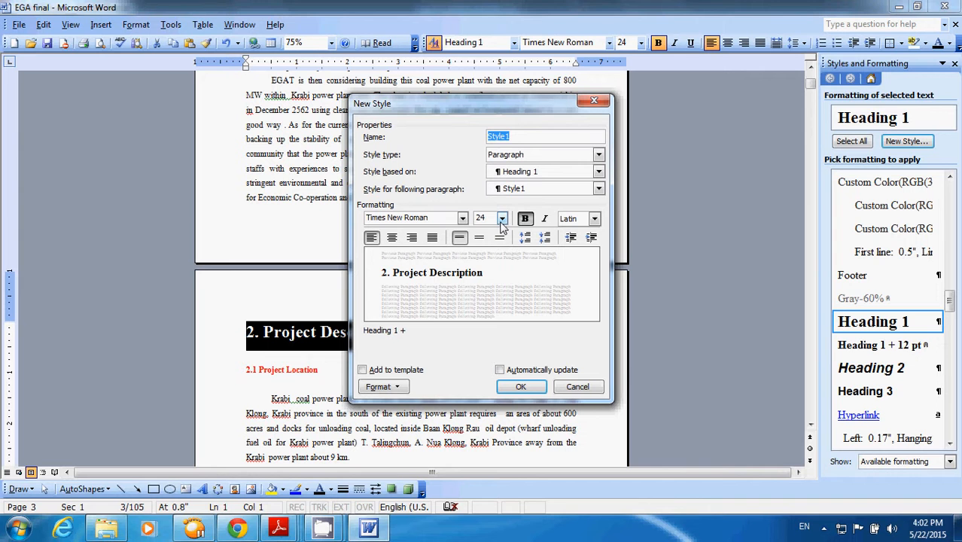
pyautogui.click(502, 218)
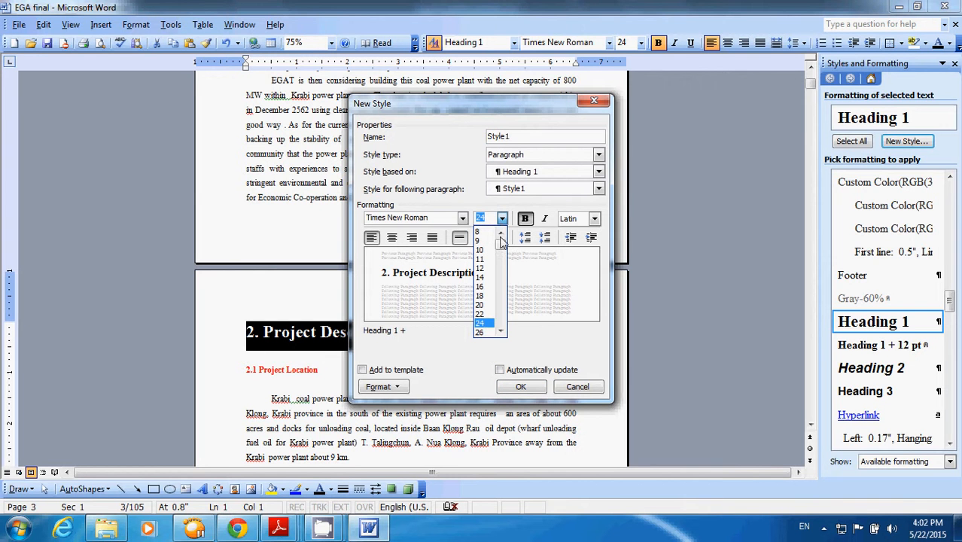
pyautogui.click(485, 275)
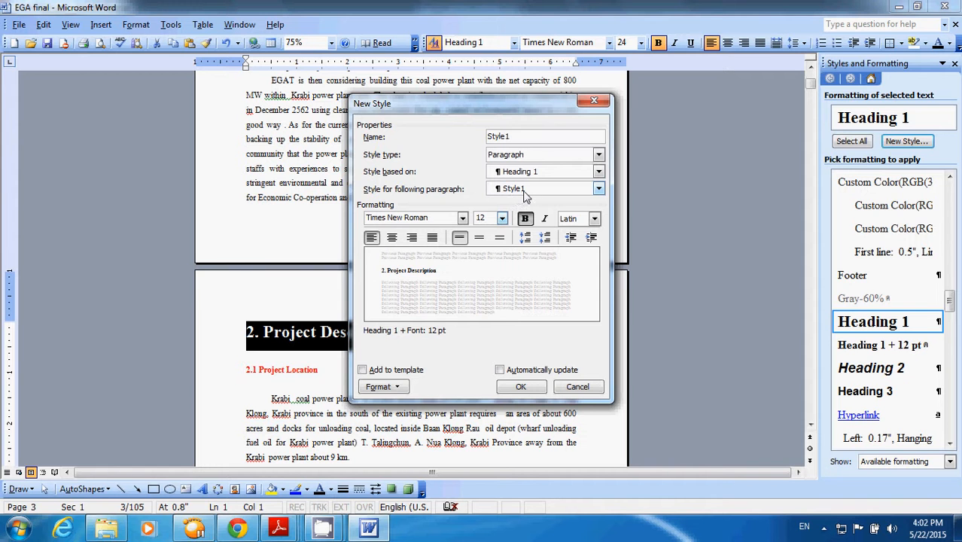
pyautogui.click(530, 386)
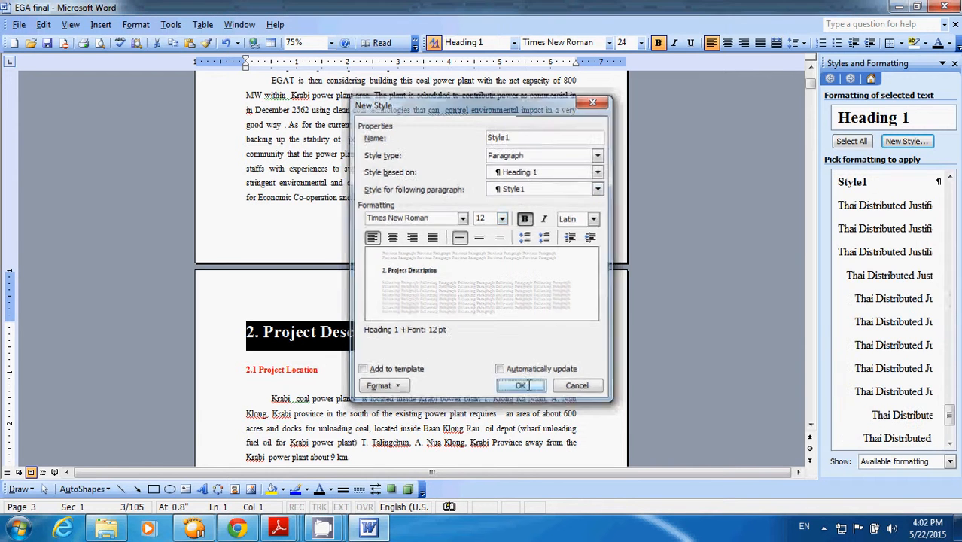
# - Apply Style1 to the heading "2. Project Description"
pyautogui.click(851, 184)
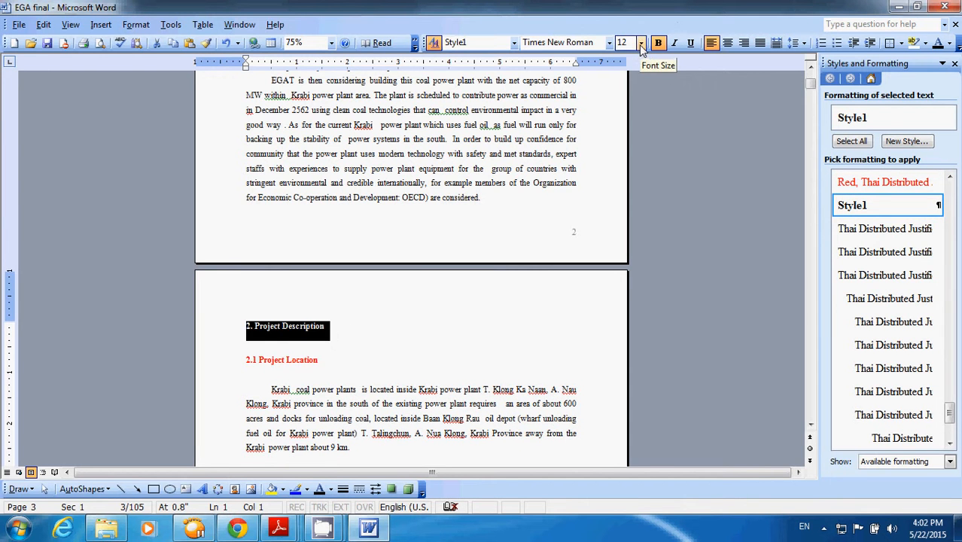
pyautogui.click(268, 347)
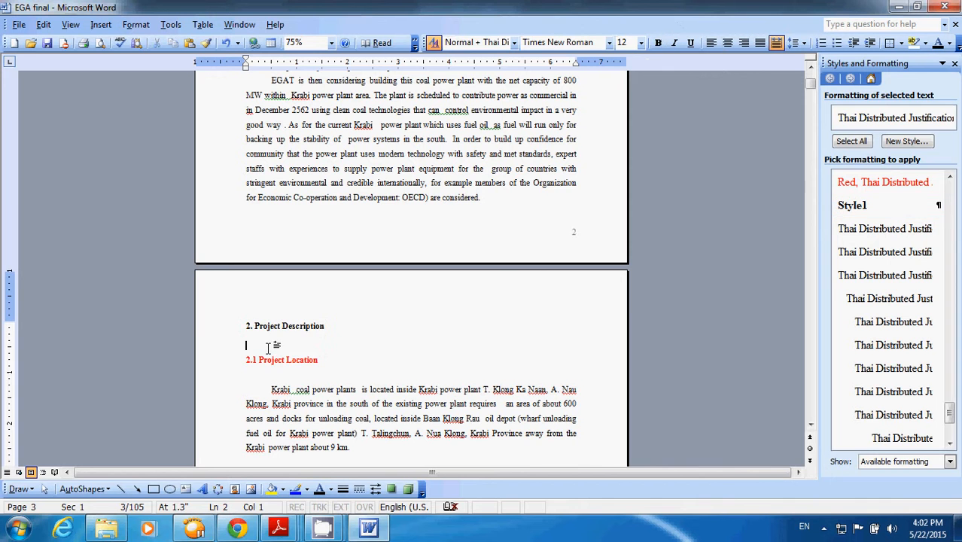
pyautogui.click(259, 316)
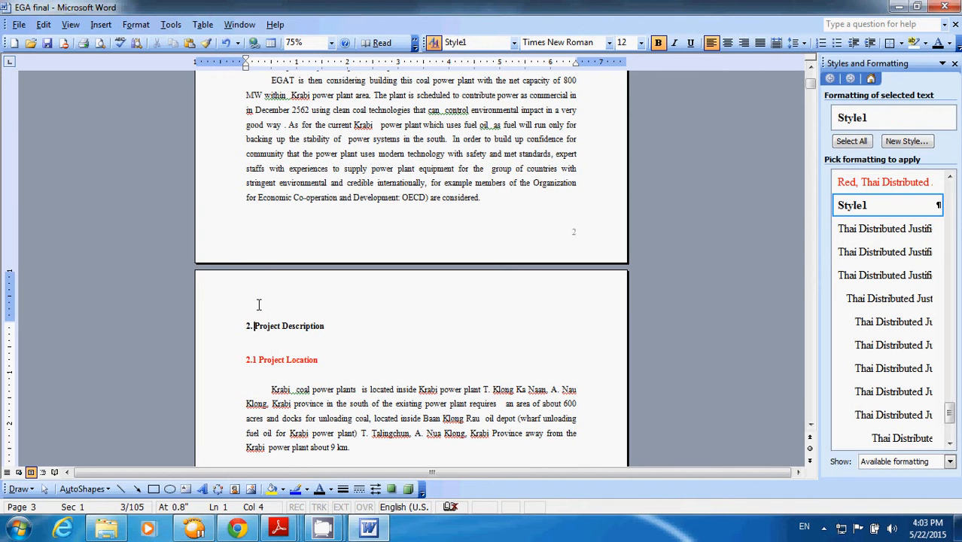
# - Delete the empty line above the heading "2.5 Power Transmission" on page 4
pyautogui.click(812, 394)
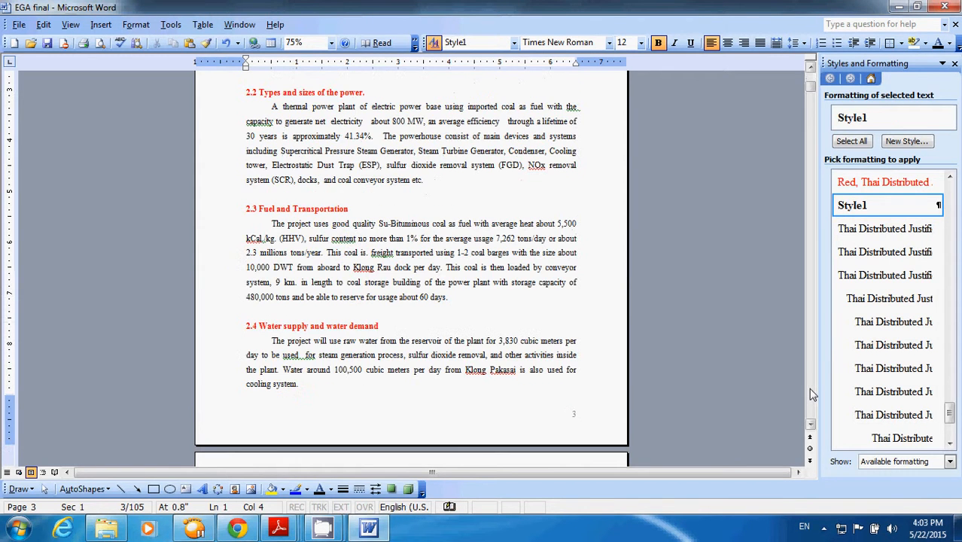
pyautogui.scroll(-4, 812, 394)
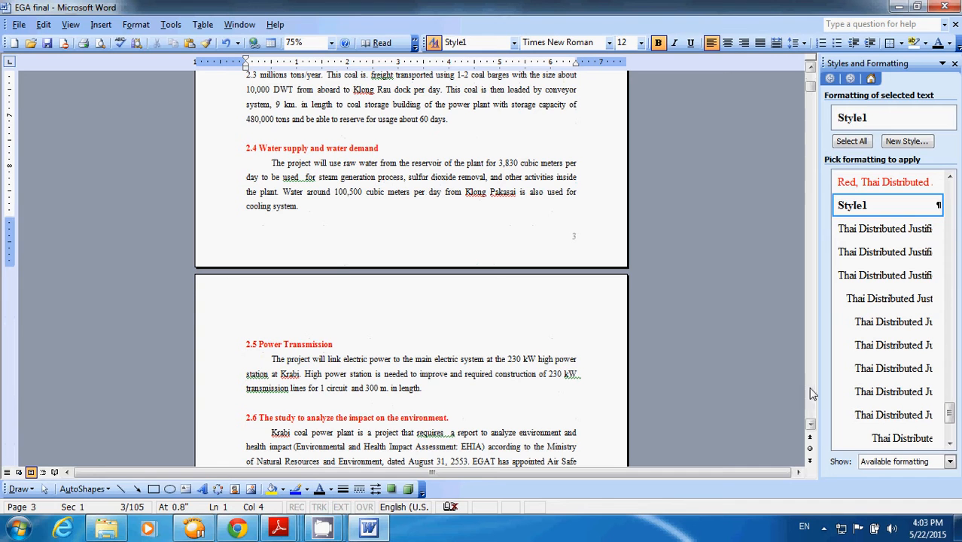
pyautogui.click(295, 322)
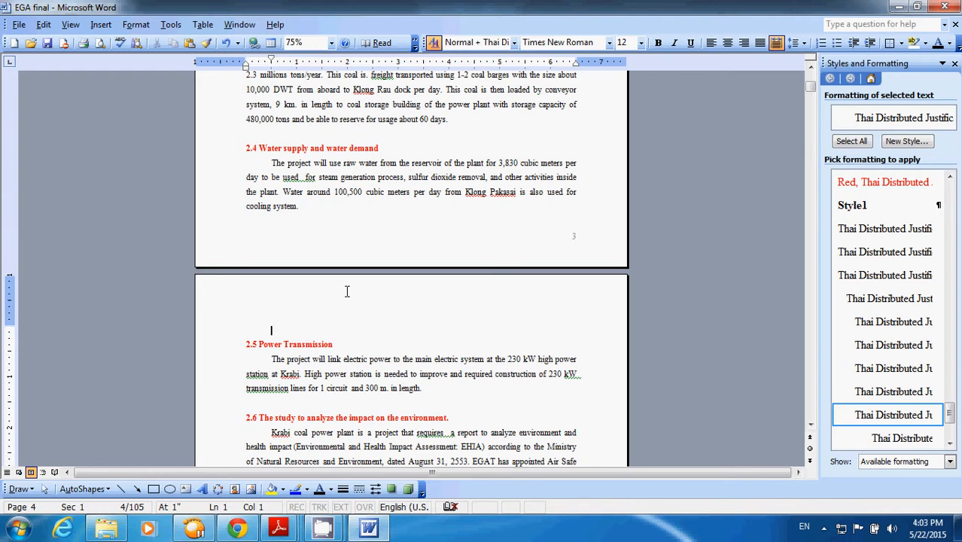
pyautogui.press('BackSpace')
# - Examine pages 4 to 8 for the remaining main section headings and the text at the page 7 break
pyautogui.scroll(-2, 475, 352)
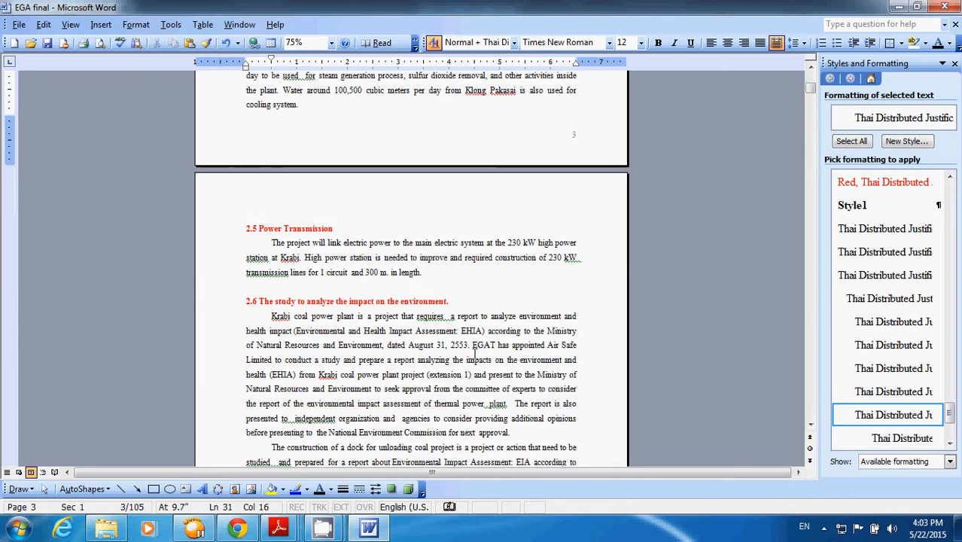
pyautogui.scroll(-6, 474, 353)
pyautogui.scroll(-15, 475, 352)
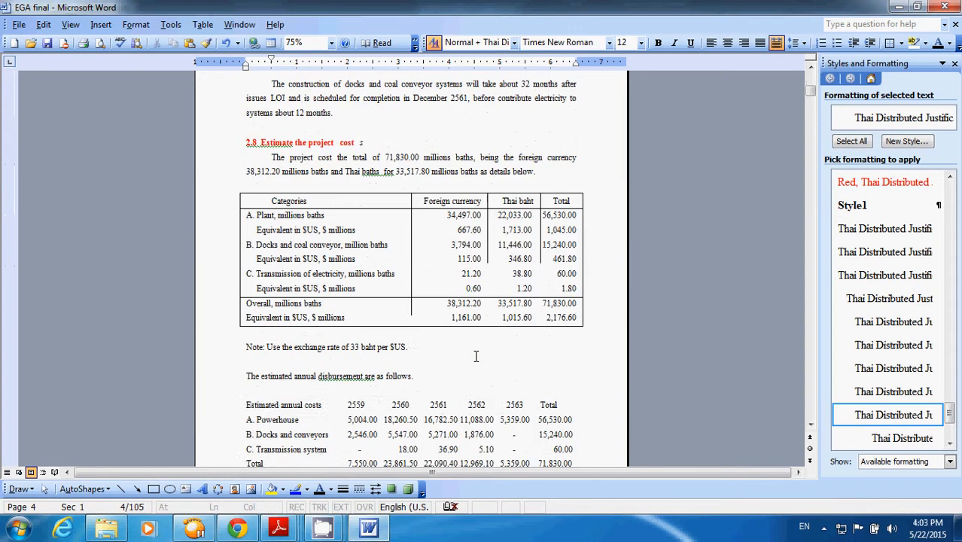
pyautogui.scroll(-15, 475, 354)
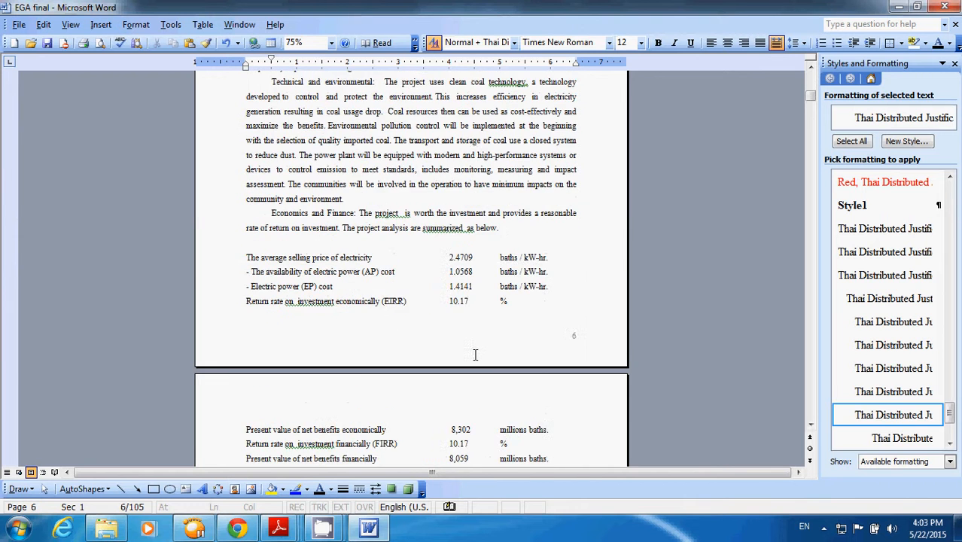
pyautogui.scroll(1, 452, 351)
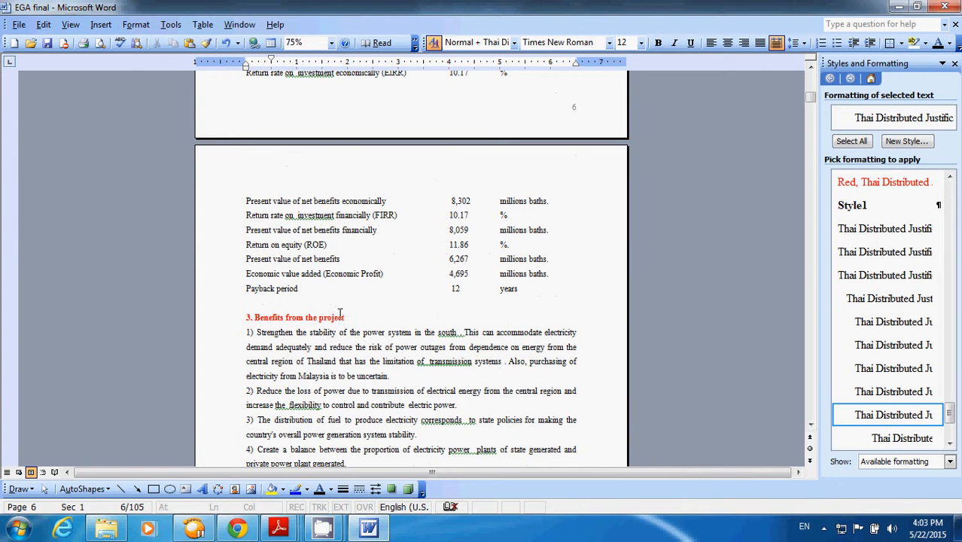
pyautogui.scroll(-10, 348, 317)
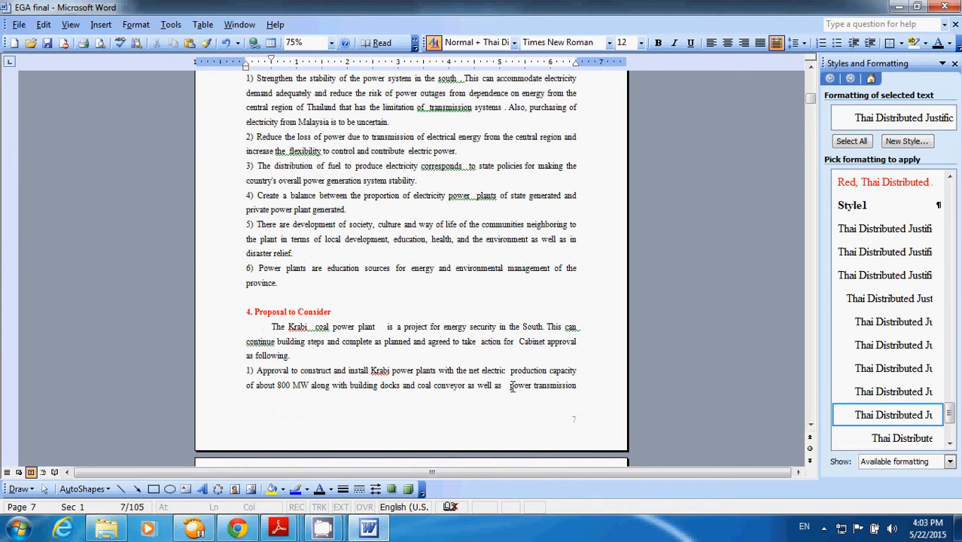
pyautogui.moveTo(511, 386); pyautogui.dragTo(596, 385)
pyautogui.click(596, 382)
pyautogui.scroll(-5, 595, 377)
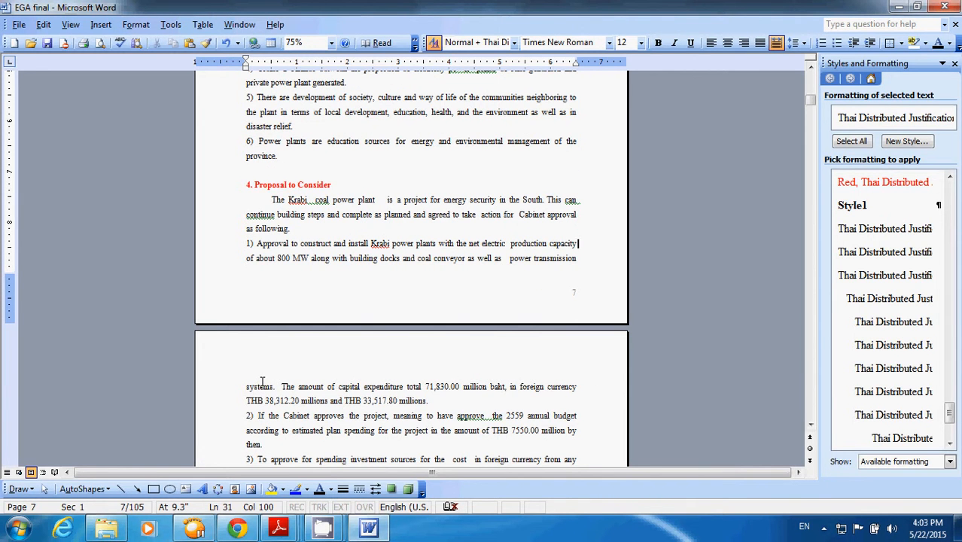
pyautogui.scroll(12, 262, 381)
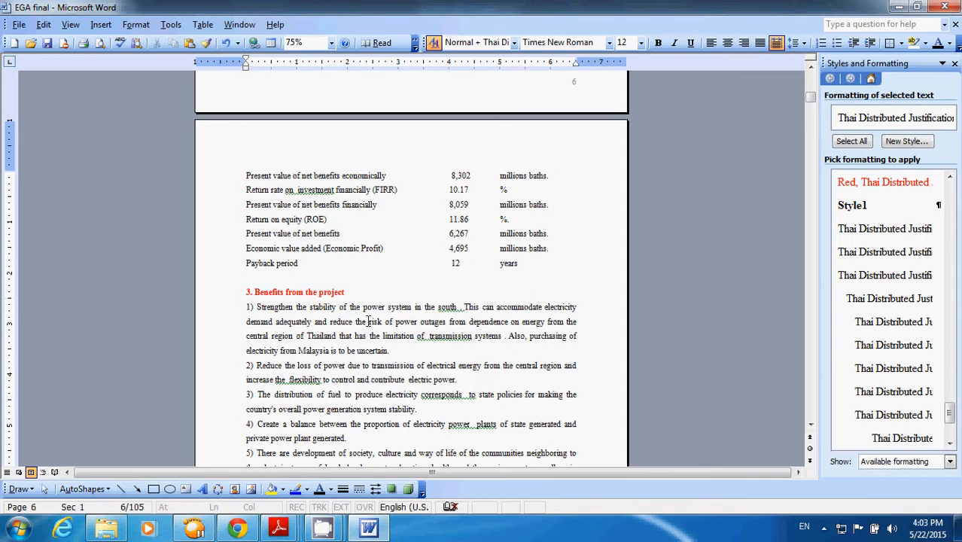
pyautogui.scroll(-3, 459, 418)
pyautogui.scroll(-2, 568, 457)
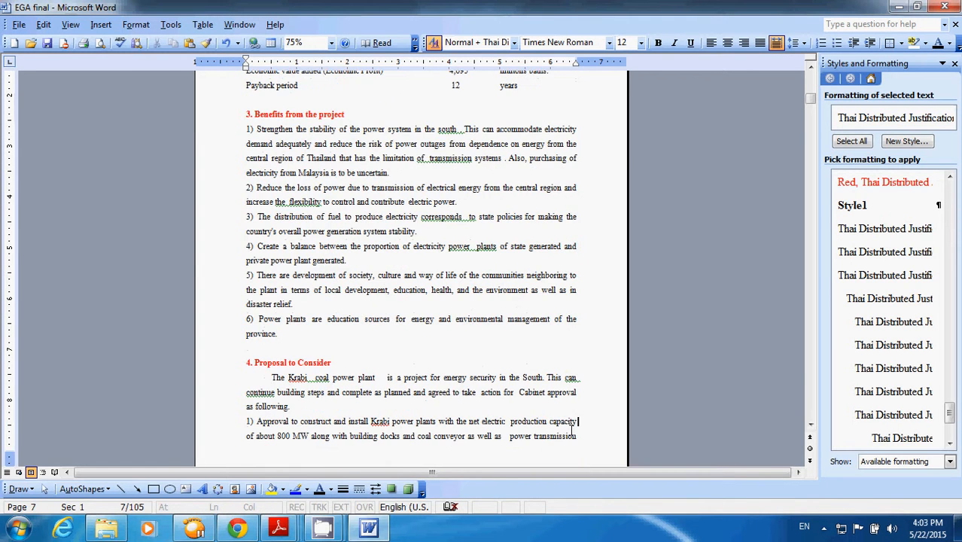
pyautogui.scroll(3, 467, 354)
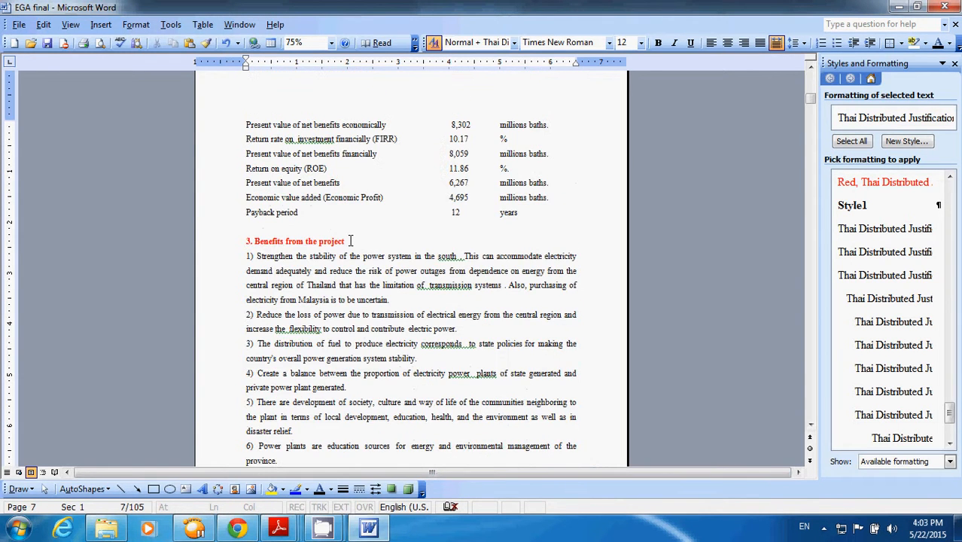
# - Apply Style1 to the heading "3. Benefits from the project" and delete the empty line above it
pyautogui.moveTo(350, 241); pyautogui.dragTo(241, 234)
pyautogui.hotkey('ctrl', 'b')
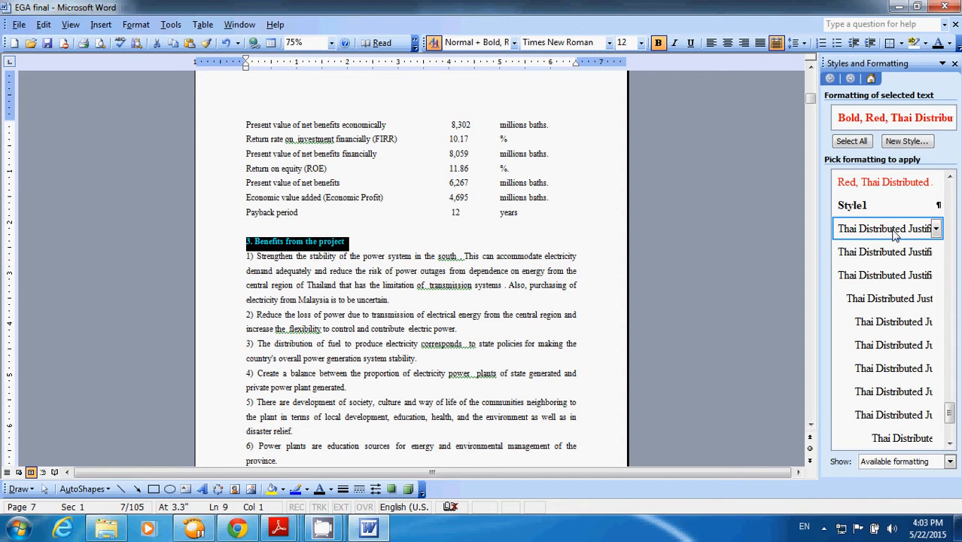
pyautogui.click(856, 214)
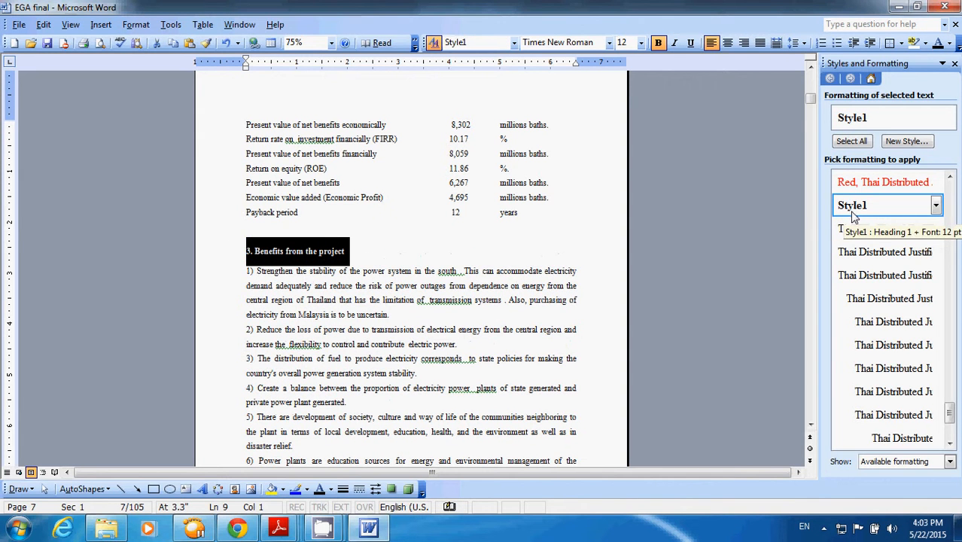
pyautogui.click(324, 241)
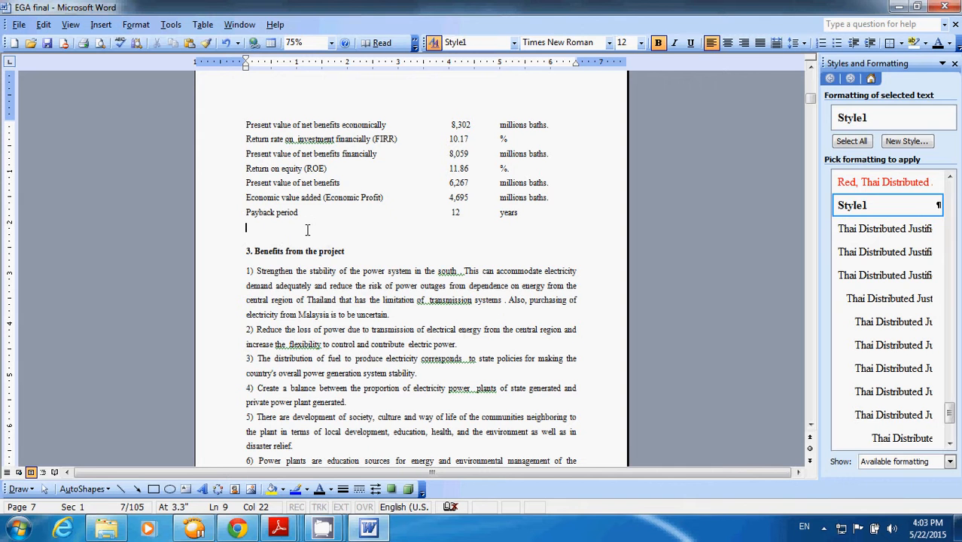
pyautogui.press('BackSpace')
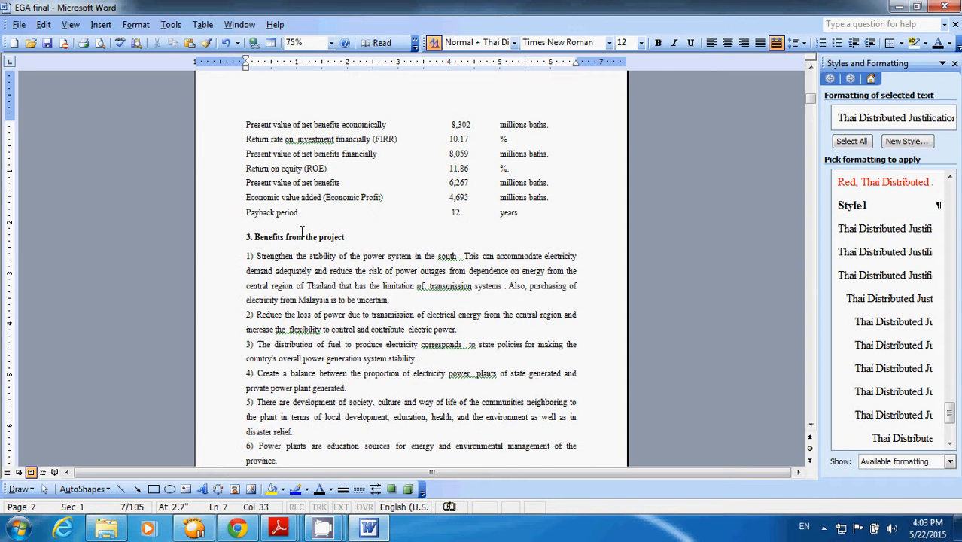
# - Apply Style1 to the heading "4. Proposal to Consider" on page 7
pyautogui.scroll(-5, 308, 241)
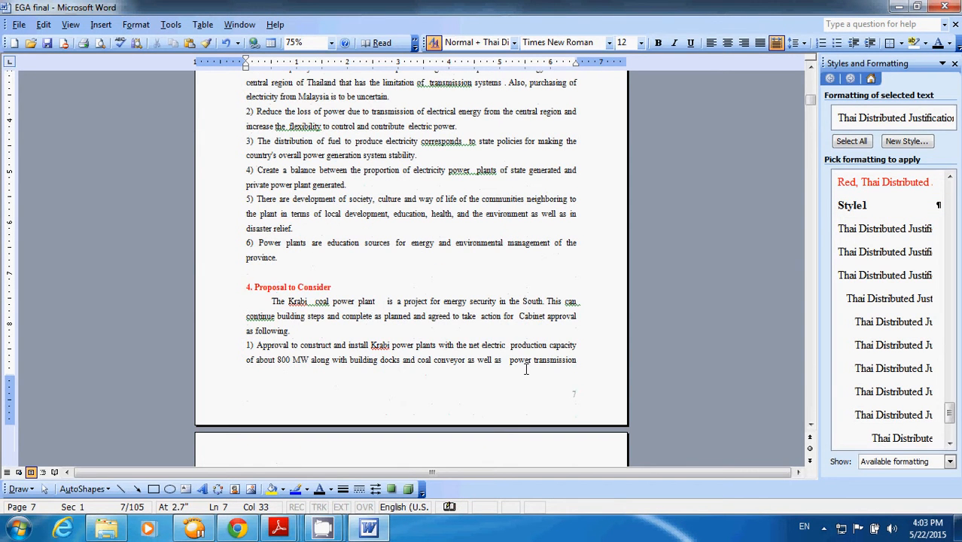
pyautogui.scroll(-2, 541, 365)
pyautogui.scroll(-2, 271, 340)
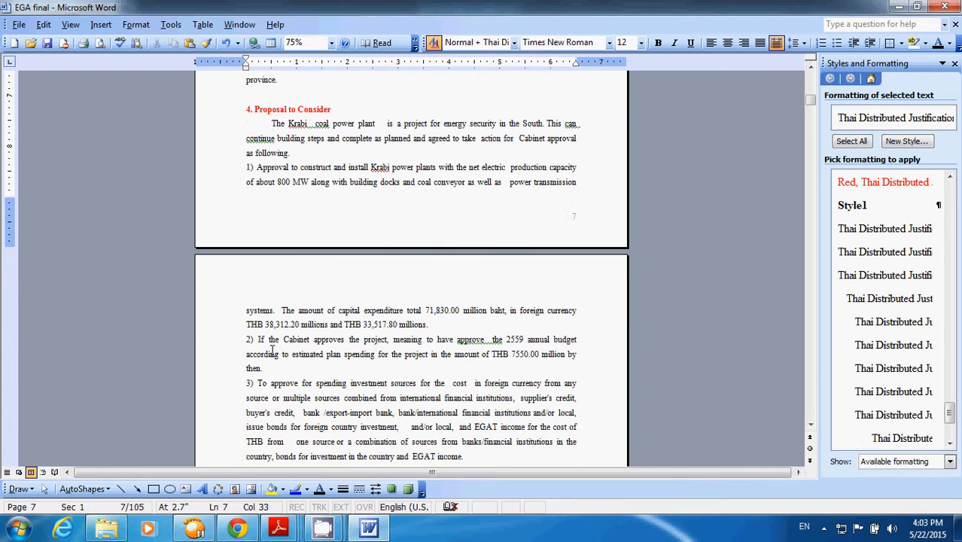
pyautogui.scroll(4, 275, 310)
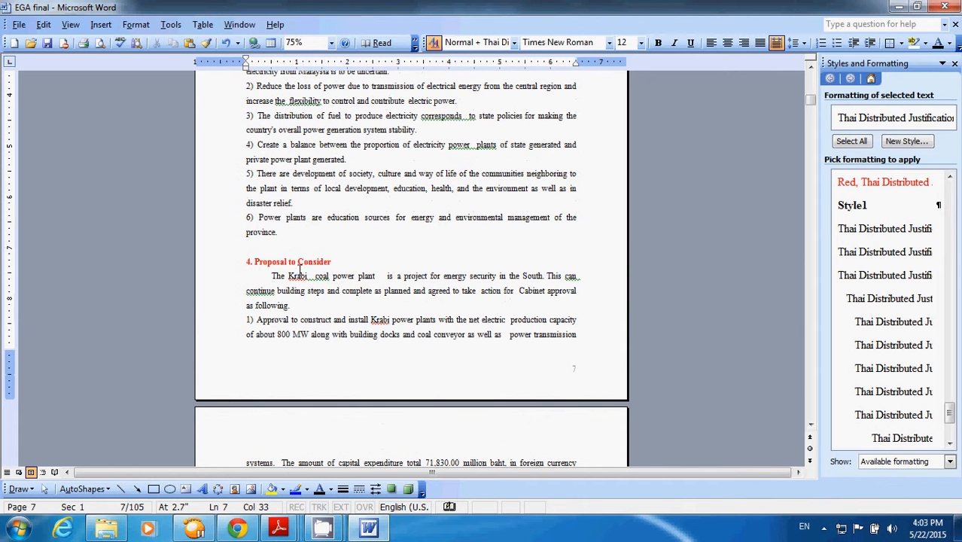
pyautogui.moveTo(335, 261); pyautogui.dragTo(246, 262)
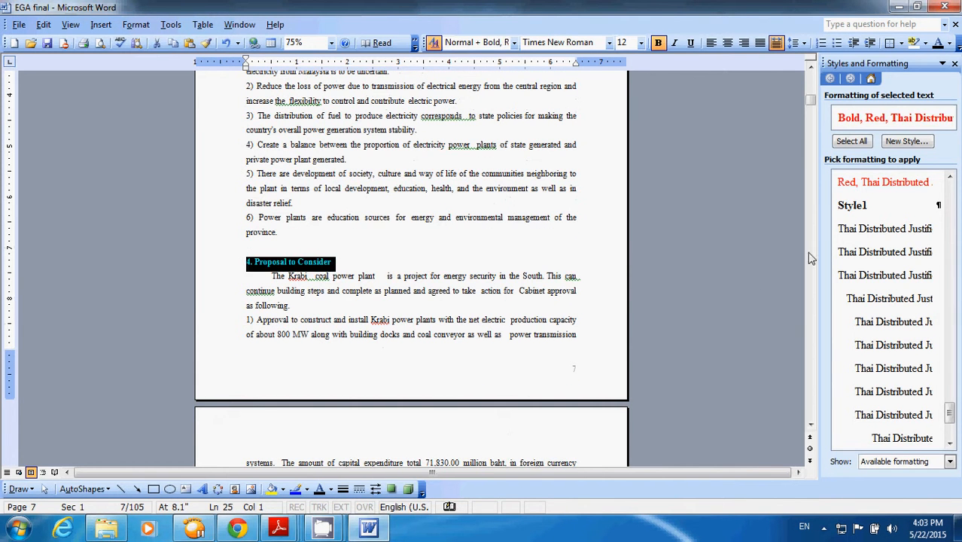
pyautogui.click(850, 205)
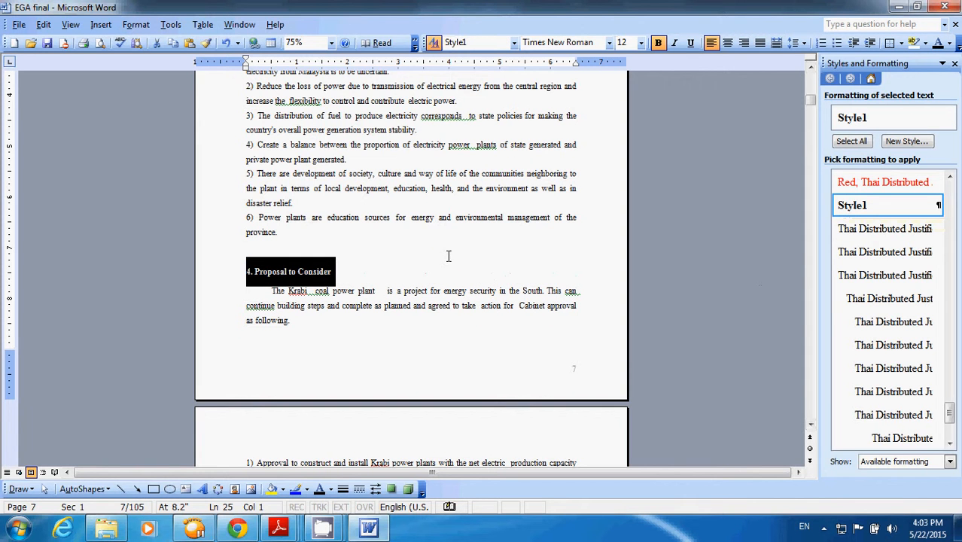
# - Delete the empty line above "4. Proposal to Consider" to restore the page 7 break after "power transmission"
pyautogui.scroll(-2, 480, 362)
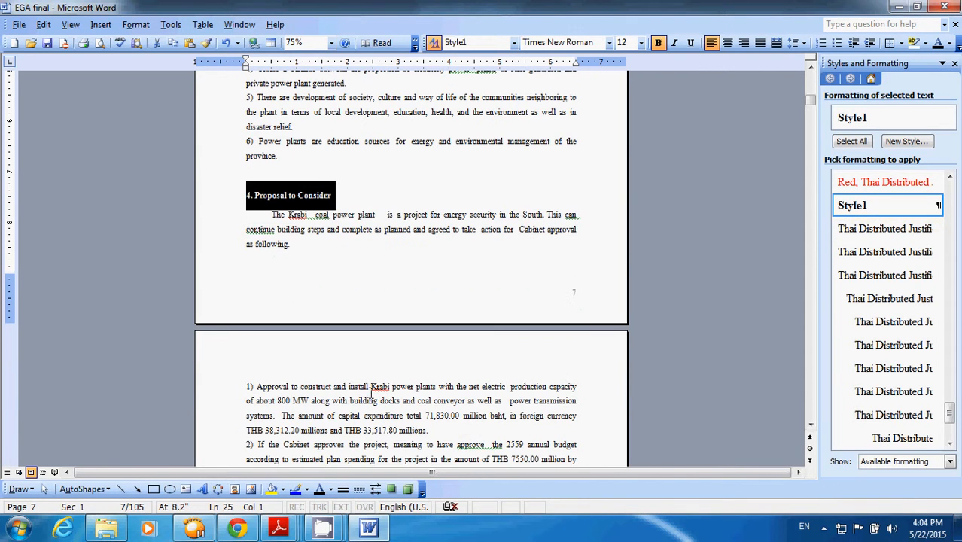
pyautogui.moveTo(510, 400); pyautogui.dragTo(602, 400)
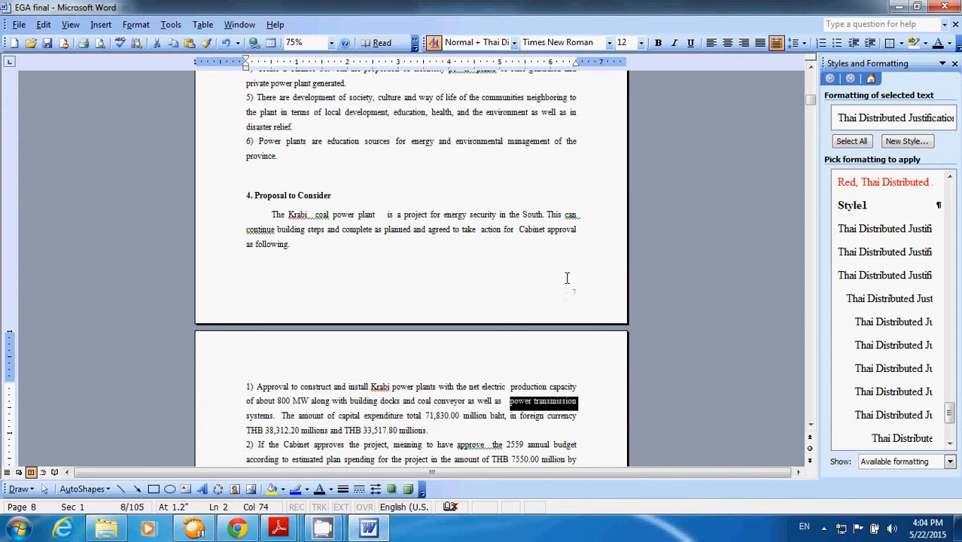
pyautogui.click(267, 176)
pyautogui.press('BackSpace')
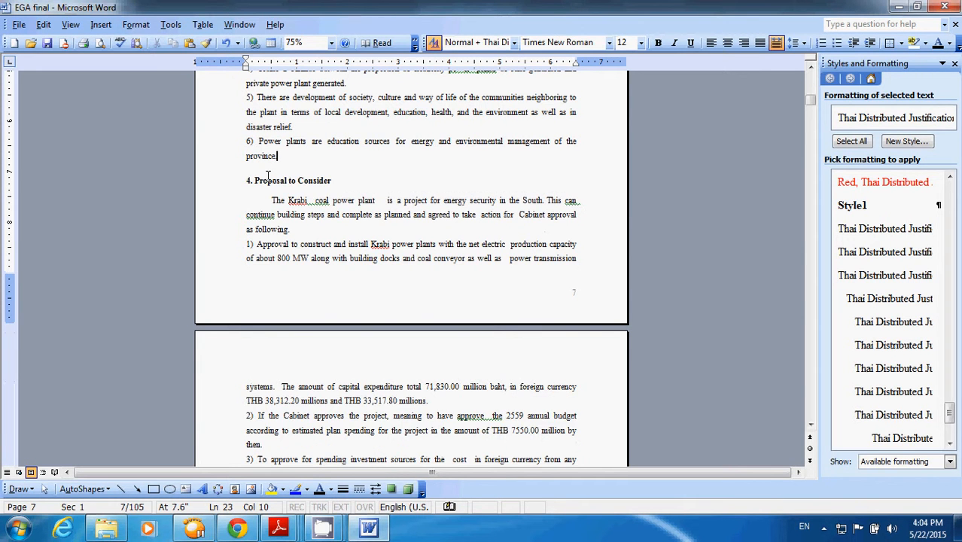
# - Preview the table of contents settings in Index and Tables, and close the dialog without inserting a table
pyautogui.scroll(-4, 285, 205)
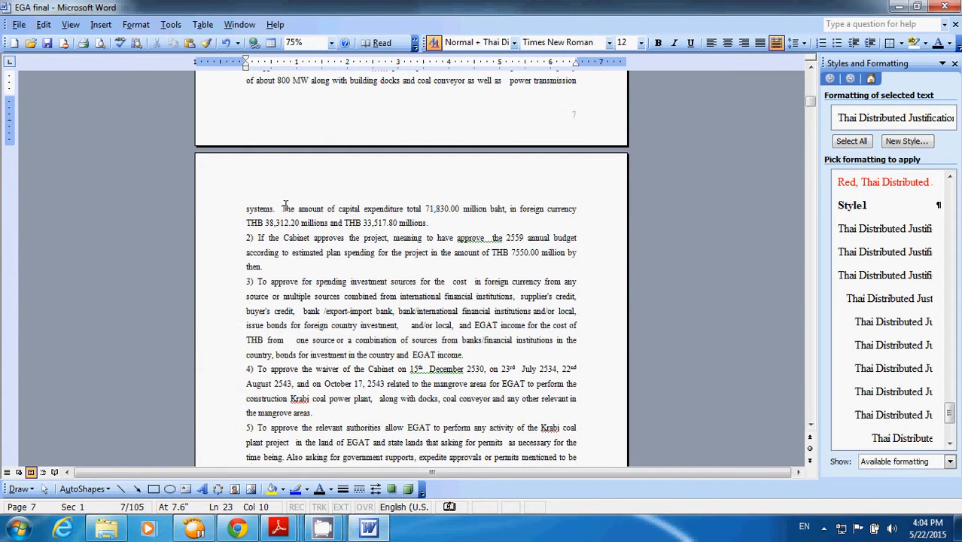
pyautogui.click(654, 216)
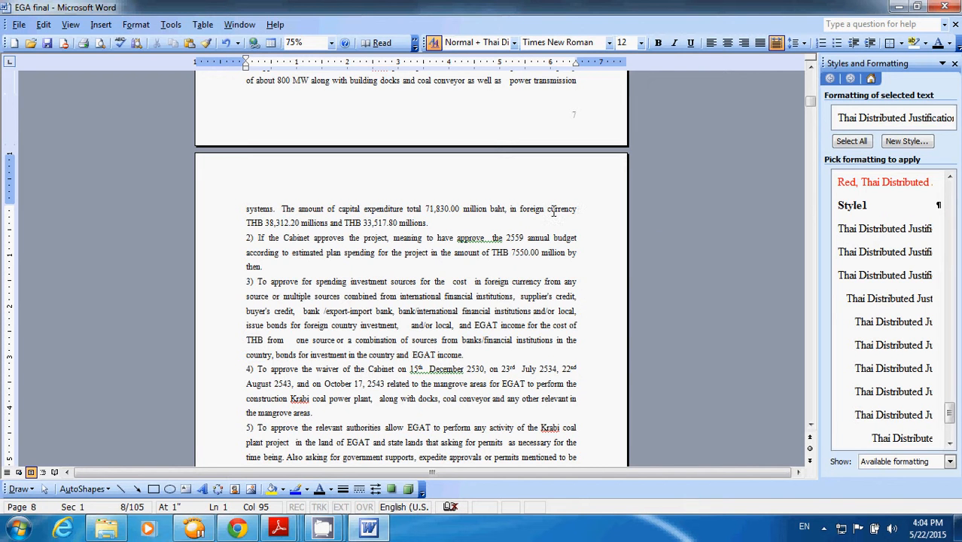
pyautogui.click(101, 24)
pyautogui.moveTo(130, 60)
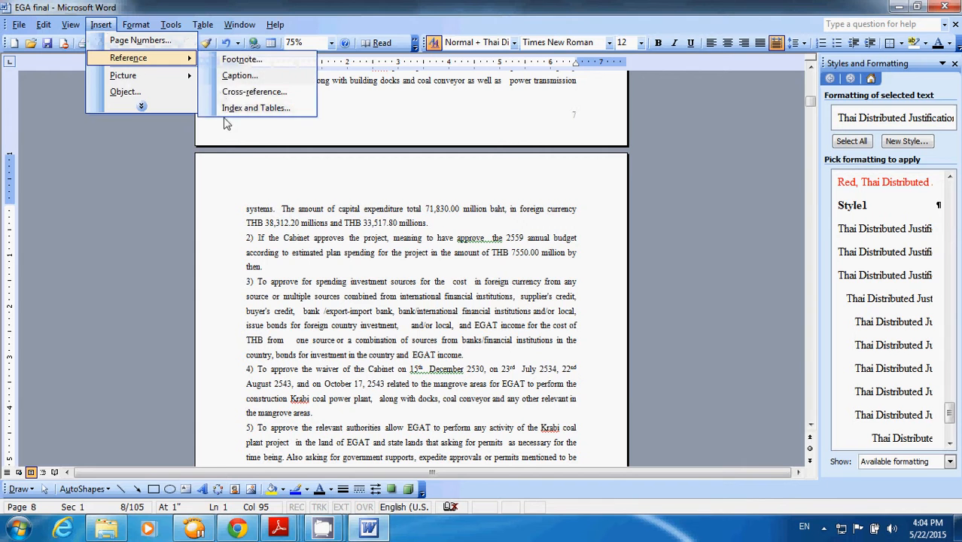
pyautogui.click(225, 108)
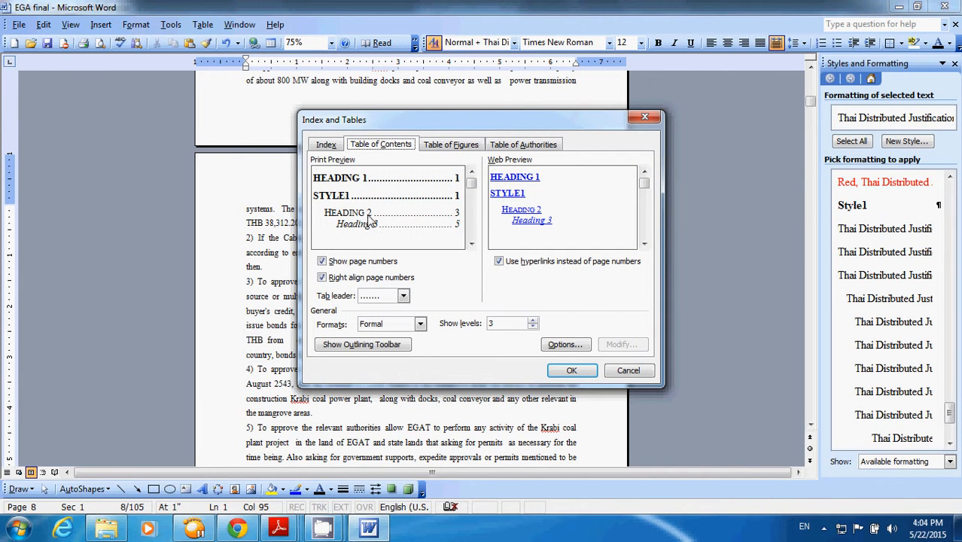
pyautogui.click(628, 370)
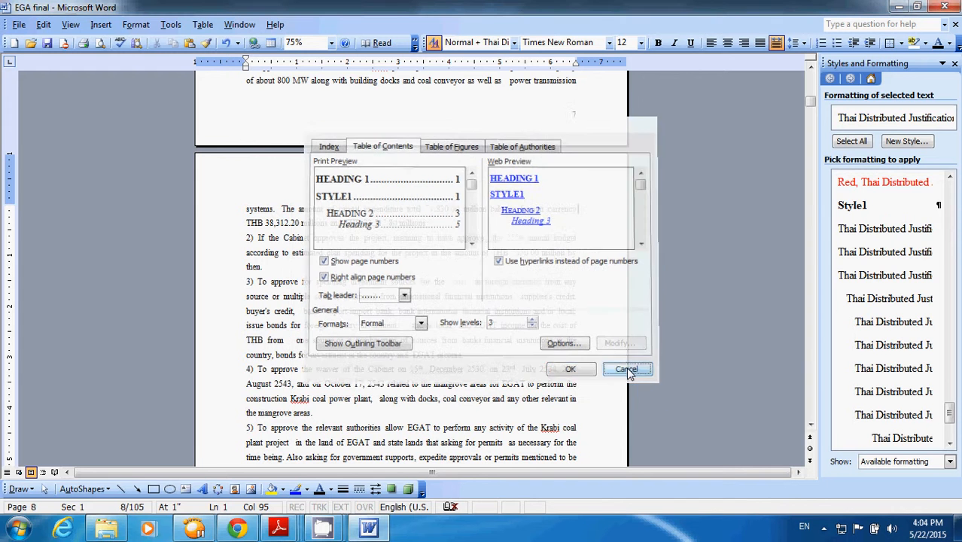
# - Return to section 2 on page 3 and examine its numbered subheadings and the page break before "2.5 Power Transmission"
pyautogui.moveTo(811, 103); pyautogui.dragTo(810, 76)
pyautogui.click(808, 252)
pyautogui.click(809, 254)
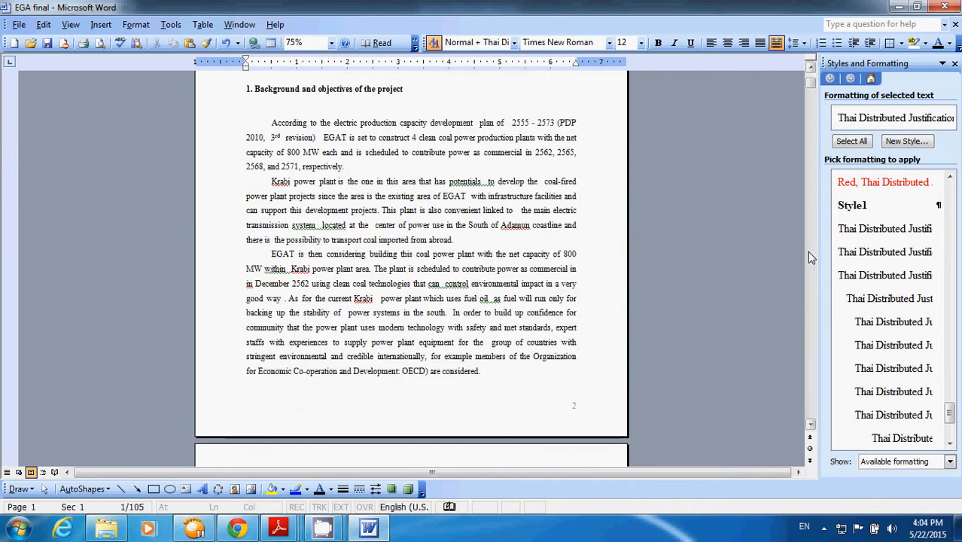
pyautogui.click(808, 255)
pyautogui.click(808, 254)
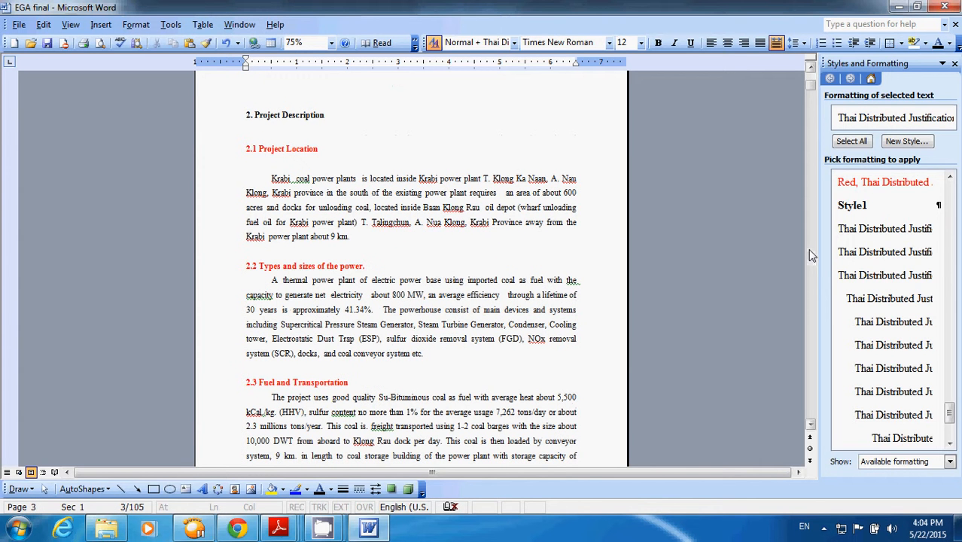
pyautogui.click(285, 138)
pyautogui.click(335, 148)
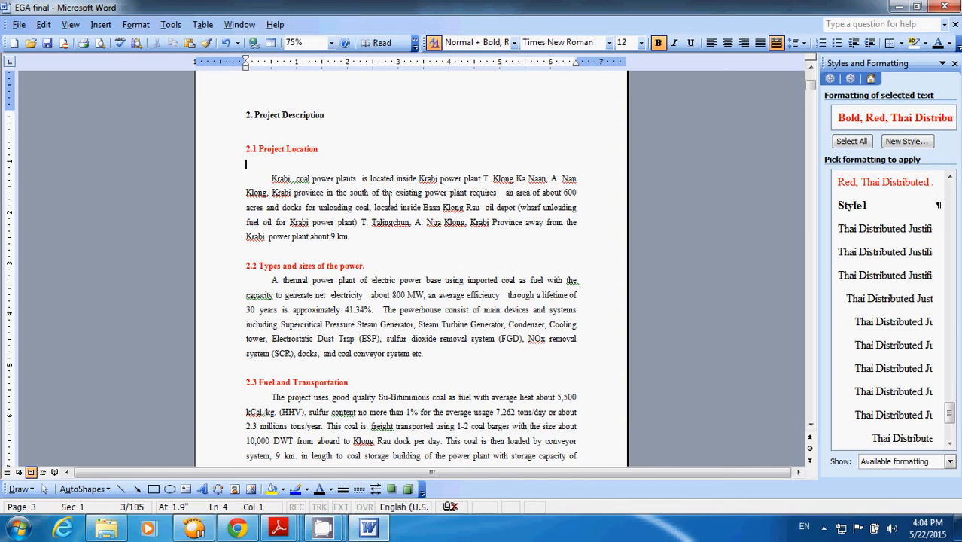
pyautogui.scroll(-5, 462, 208)
pyautogui.scroll(6, 462, 209)
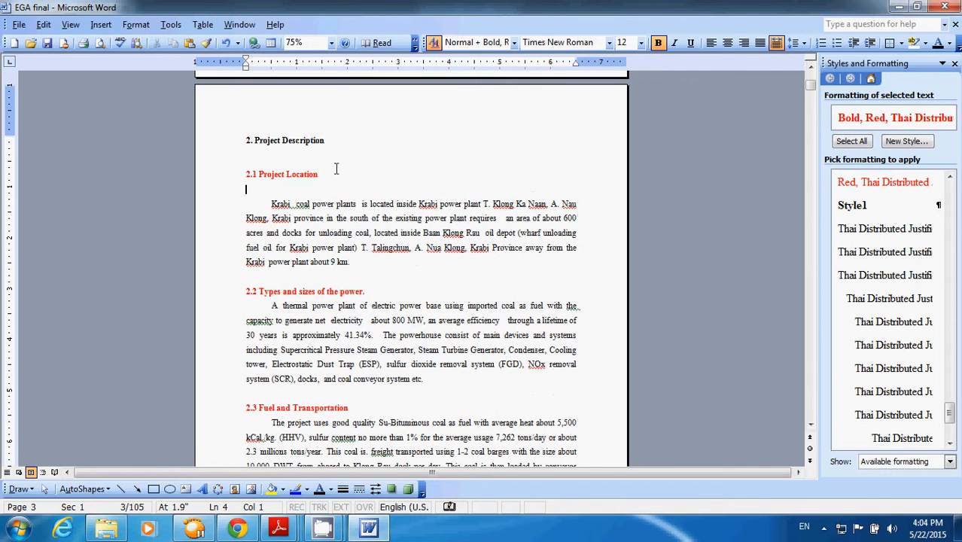
pyautogui.scroll(-4, 350, 187)
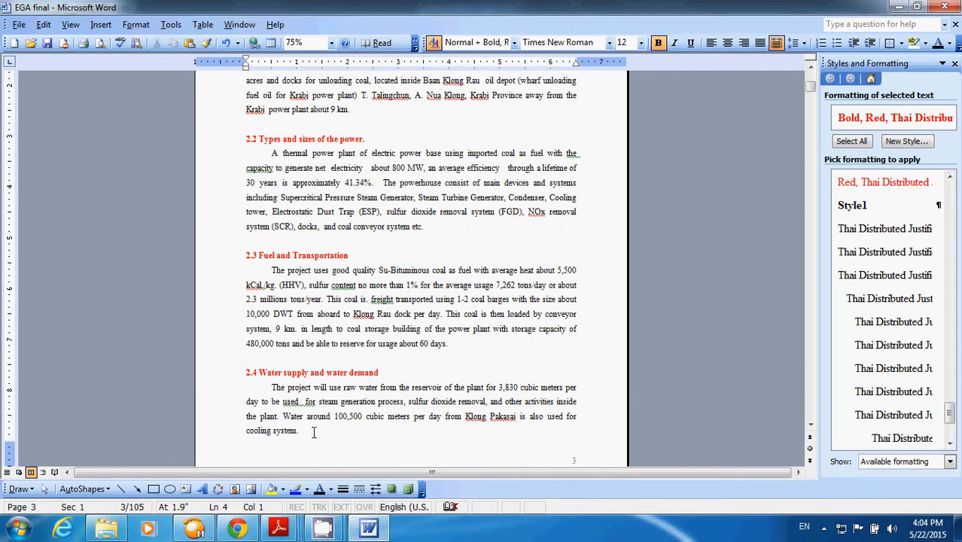
pyautogui.scroll(-2, 314, 428)
pyautogui.scroll(-1, 498, 385)
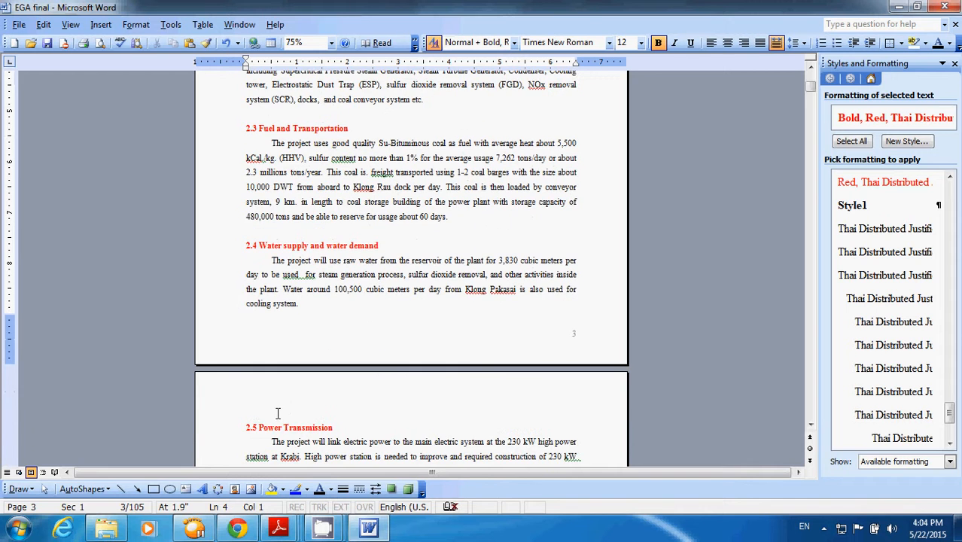
pyautogui.click(255, 423)
pyautogui.scroll(-1, 277, 419)
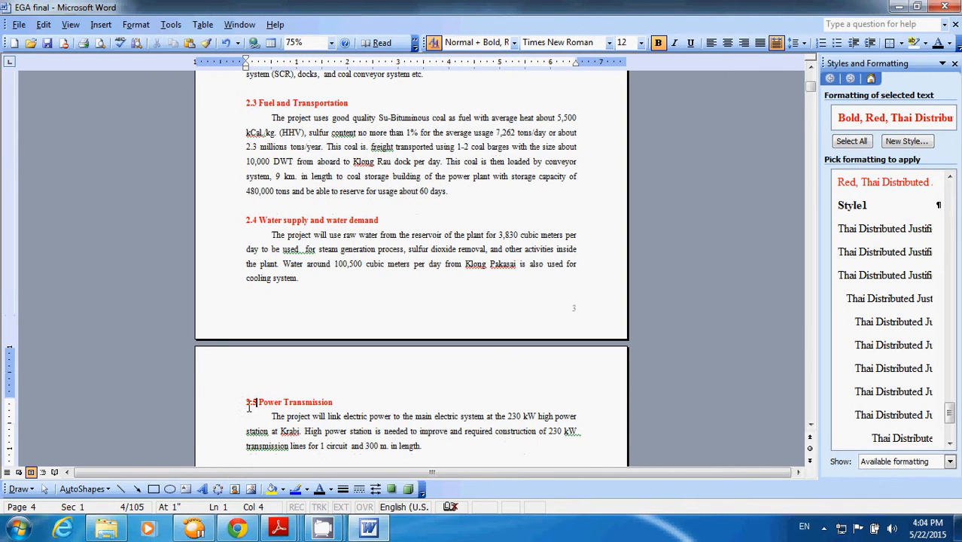
pyautogui.scroll(-1, 360, 390)
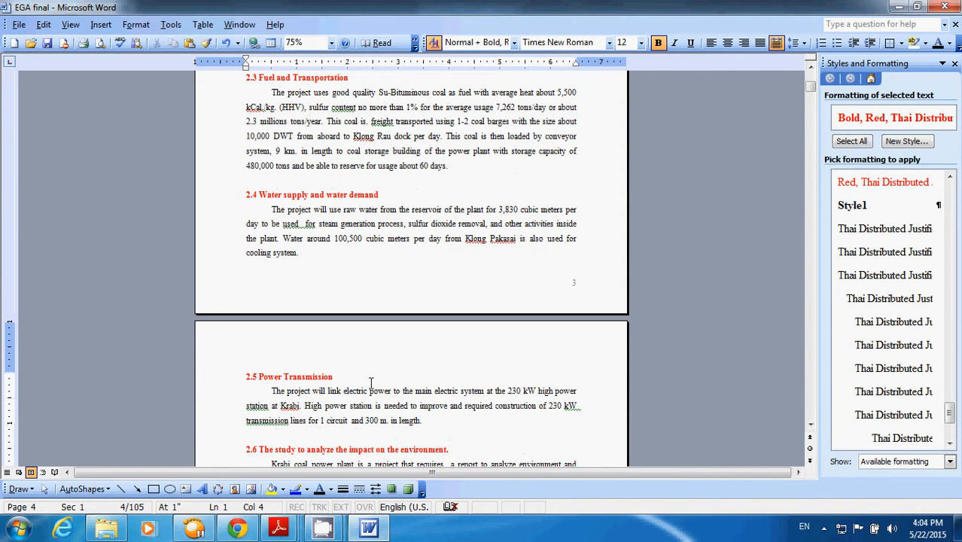
pyautogui.scroll(13, 343, 381)
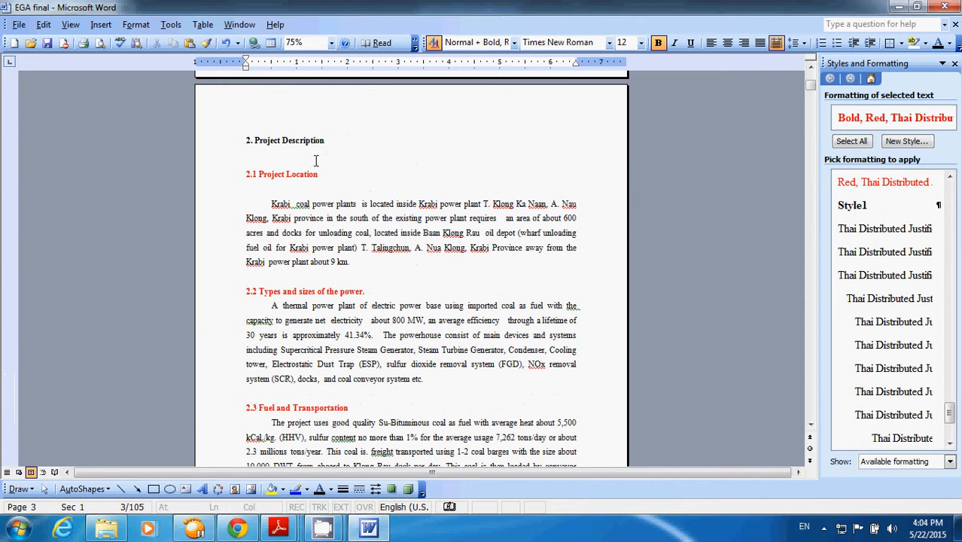
# - Apply the Heading 2 style to the subheading "2.1 Project Location" on page 3
pyautogui.moveTo(323, 175); pyautogui.dragTo(242, 174)
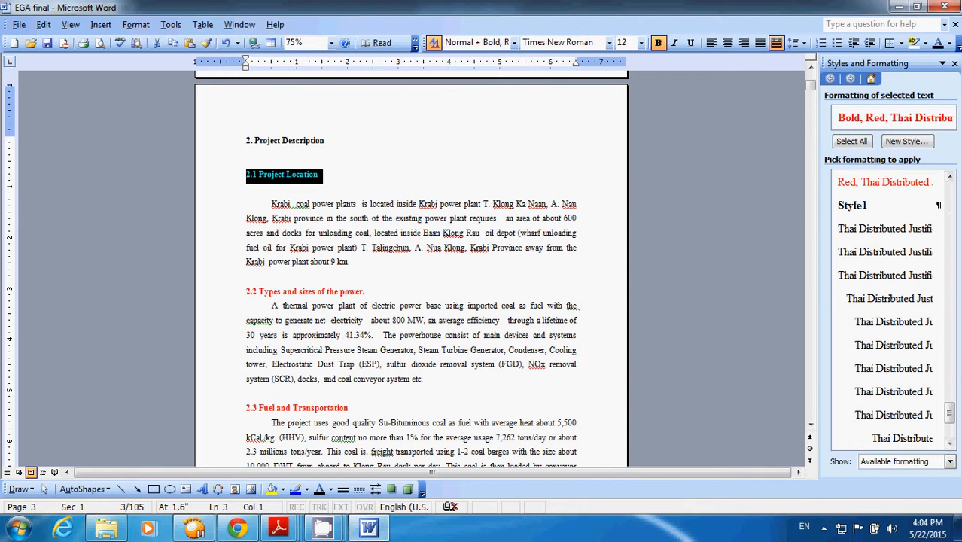
pyautogui.click(951, 339)
pyautogui.click(950, 333)
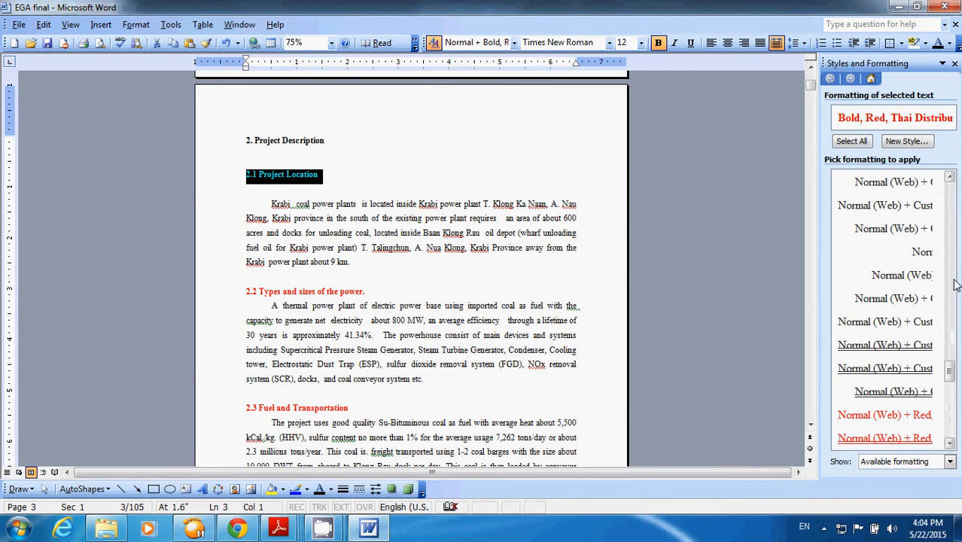
pyautogui.click(951, 271)
pyautogui.click(949, 261)
pyautogui.click(946, 249)
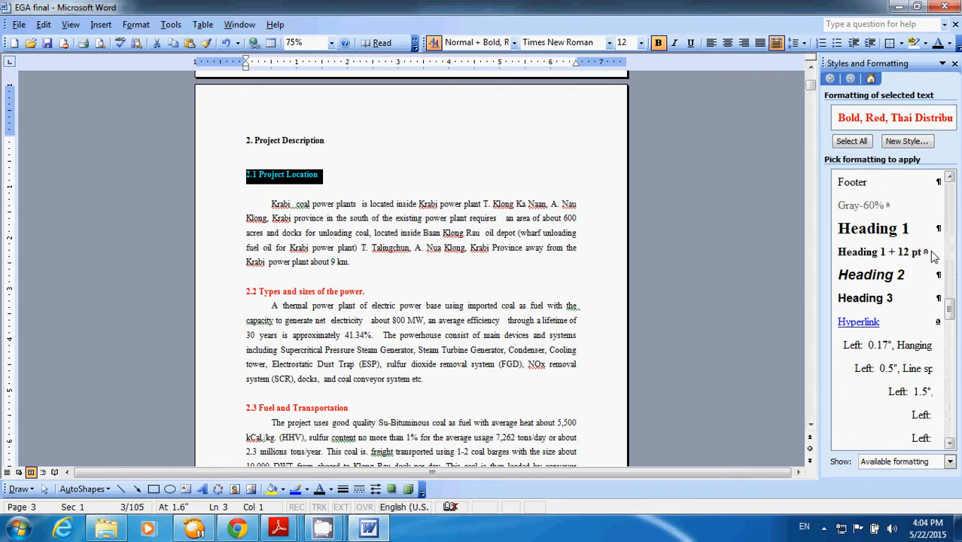
pyautogui.click(873, 274)
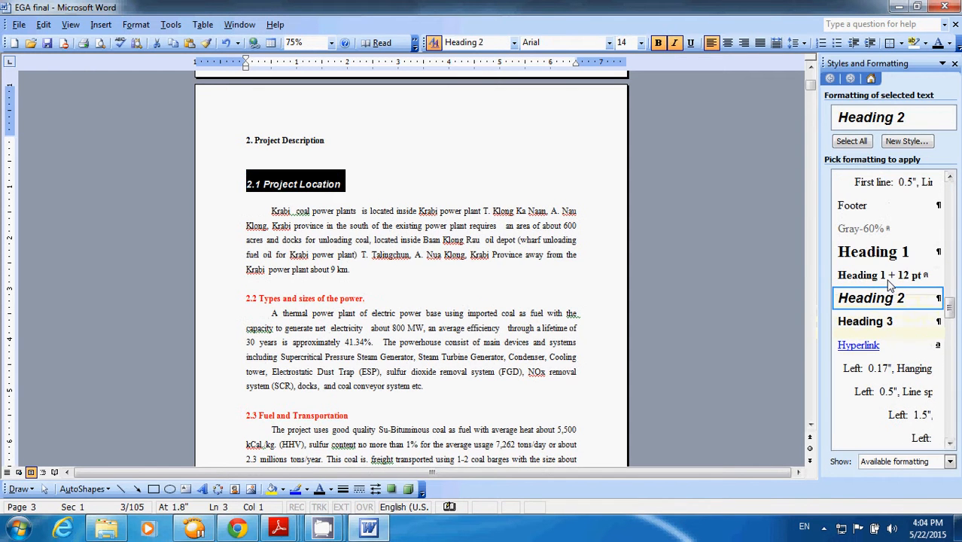
# - Create a new paragraph style based on Heading 2 with the font set to Times New Roman, 12 pt
pyautogui.click(906, 140)
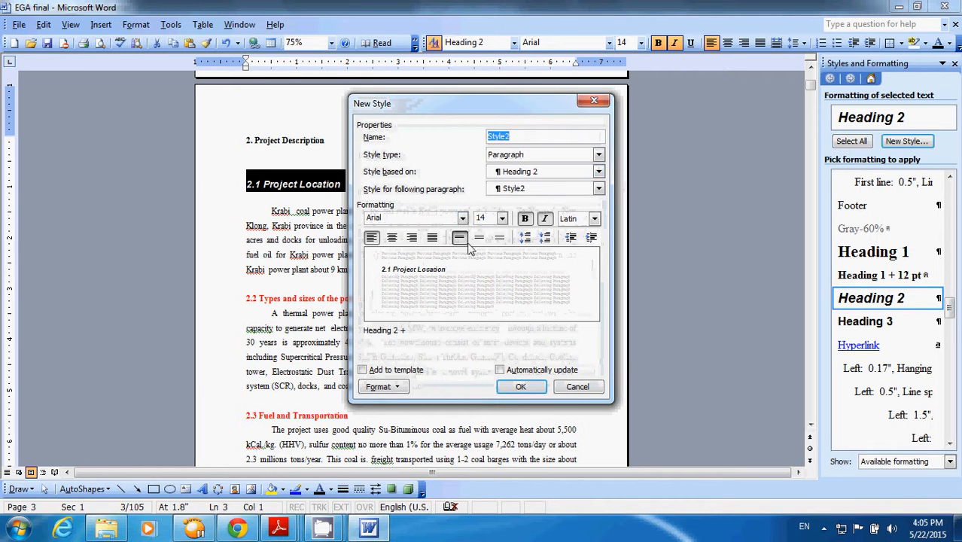
pyautogui.click(463, 220)
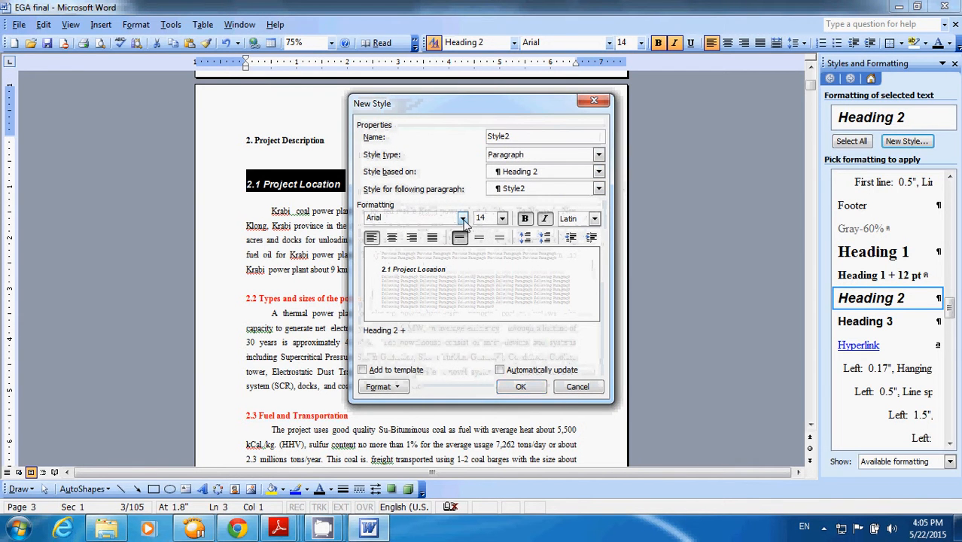
pyautogui.click(454, 236)
pyautogui.click(500, 220)
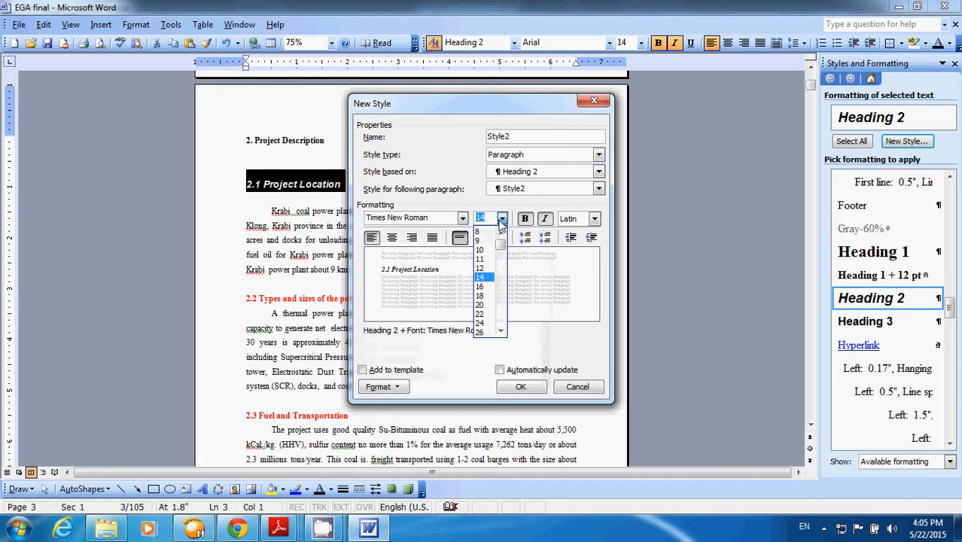
pyautogui.click(487, 268)
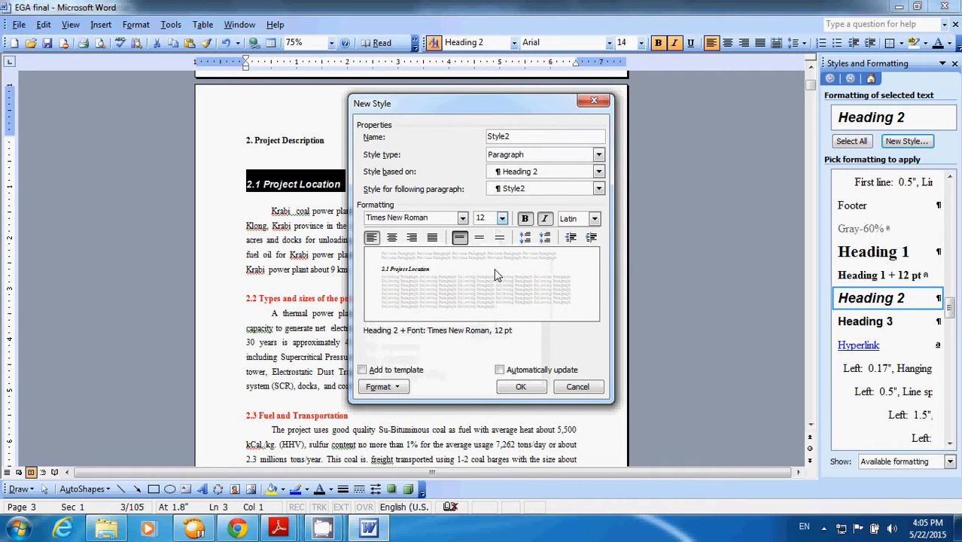
pyautogui.click(521, 387)
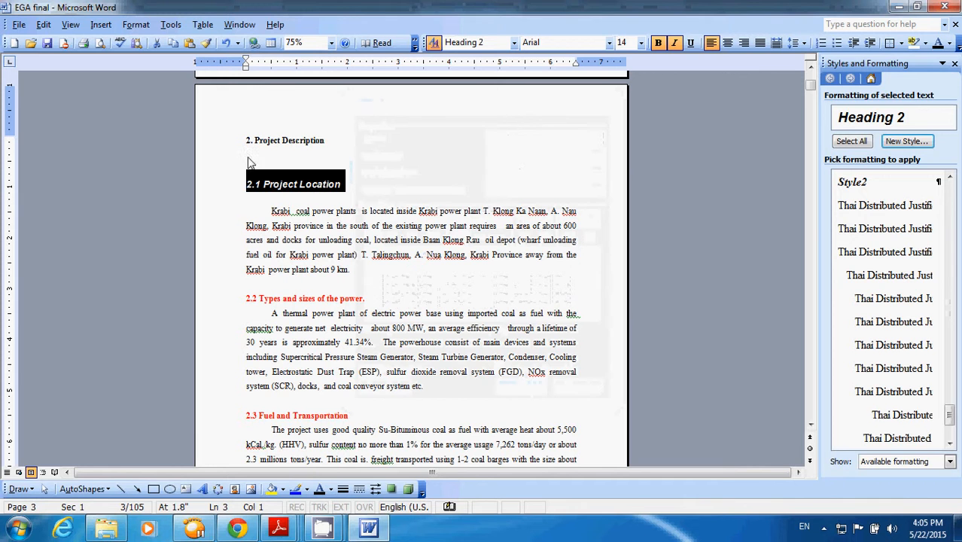
# - Create another paragraph style based on Heading 2 with italic turned off
pyautogui.click(912, 142)
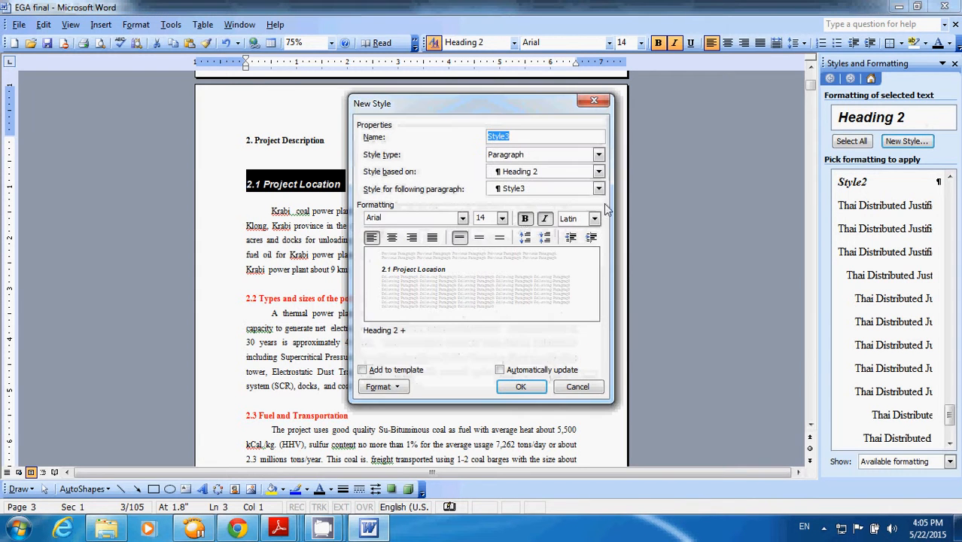
pyautogui.click(546, 222)
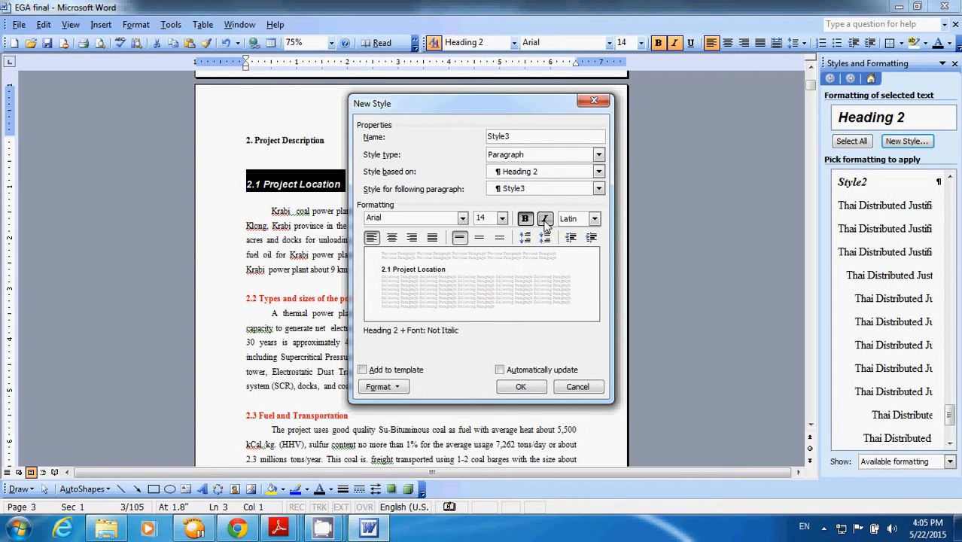
pyautogui.click(522, 390)
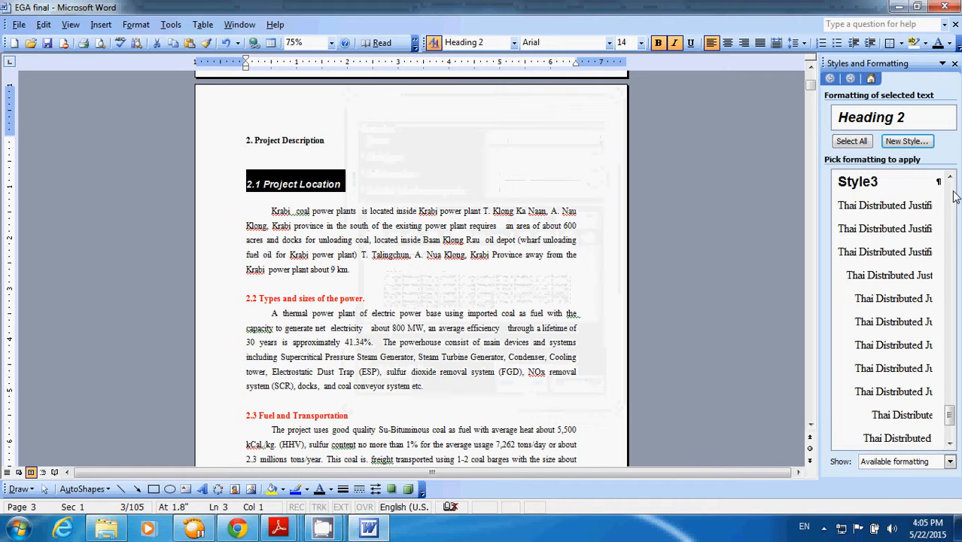
pyautogui.click(906, 140)
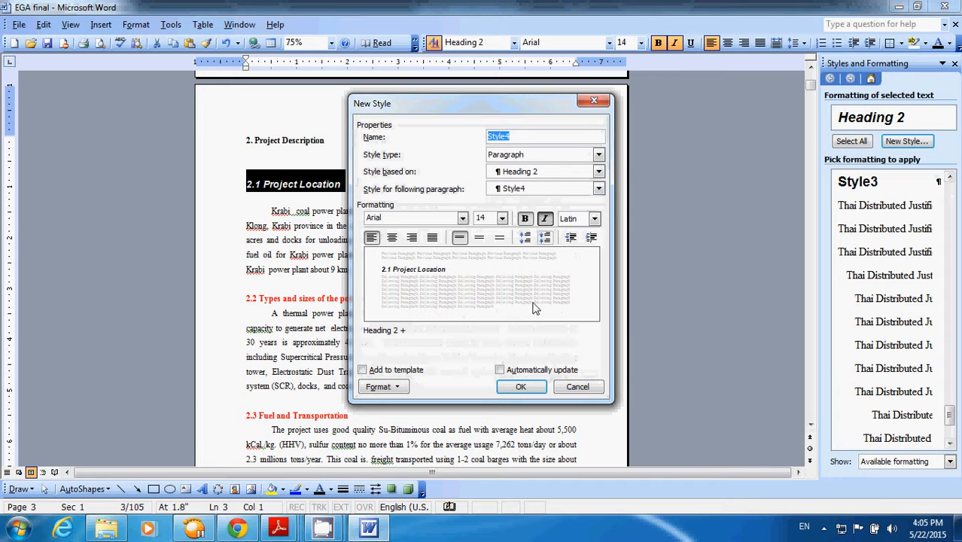
pyautogui.click(578, 386)
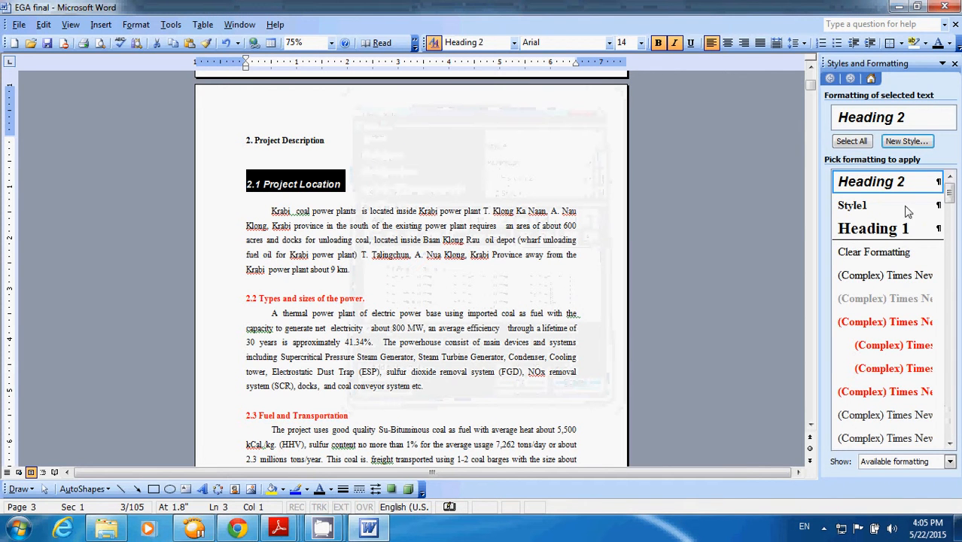
# - Look through the available formatting list for the heading styles and the newly created custom styles
pyautogui.click(952, 369)
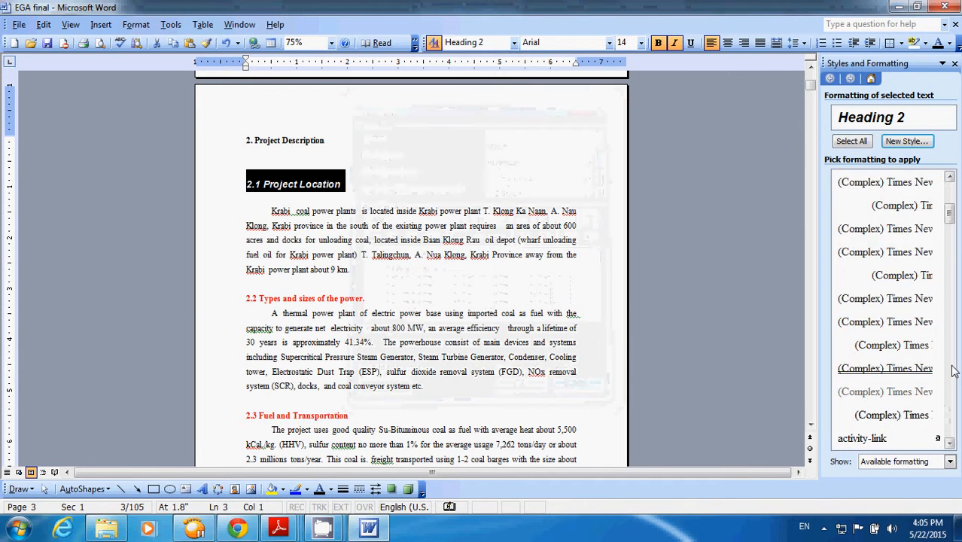
pyautogui.click(951, 368)
pyautogui.click(951, 369)
pyautogui.click(951, 368)
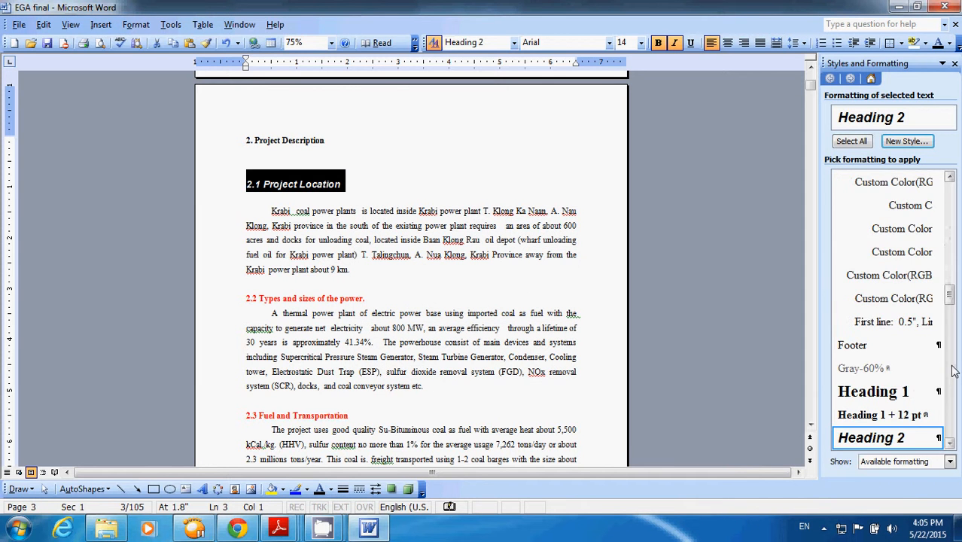
pyautogui.click(951, 369)
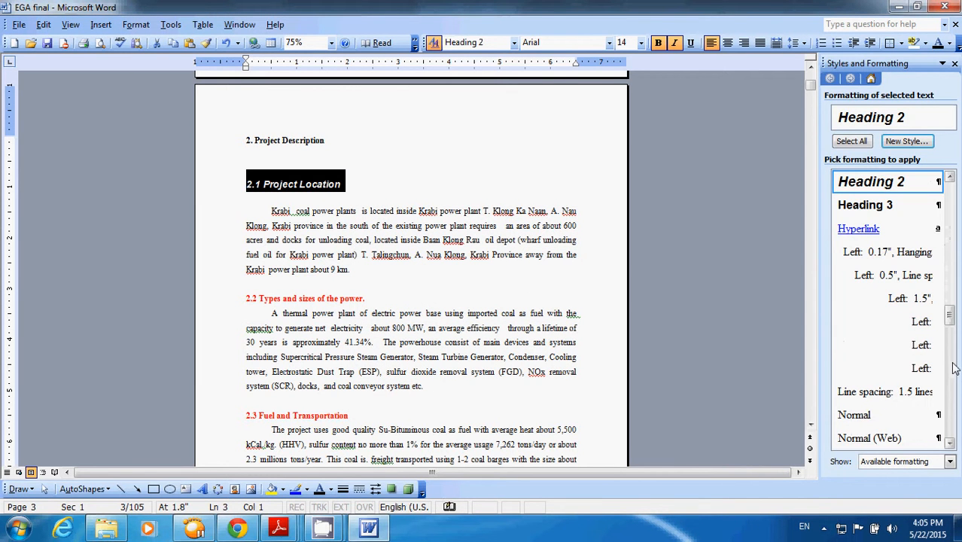
pyautogui.click(951, 403)
pyautogui.click(951, 405)
pyautogui.click(951, 405)
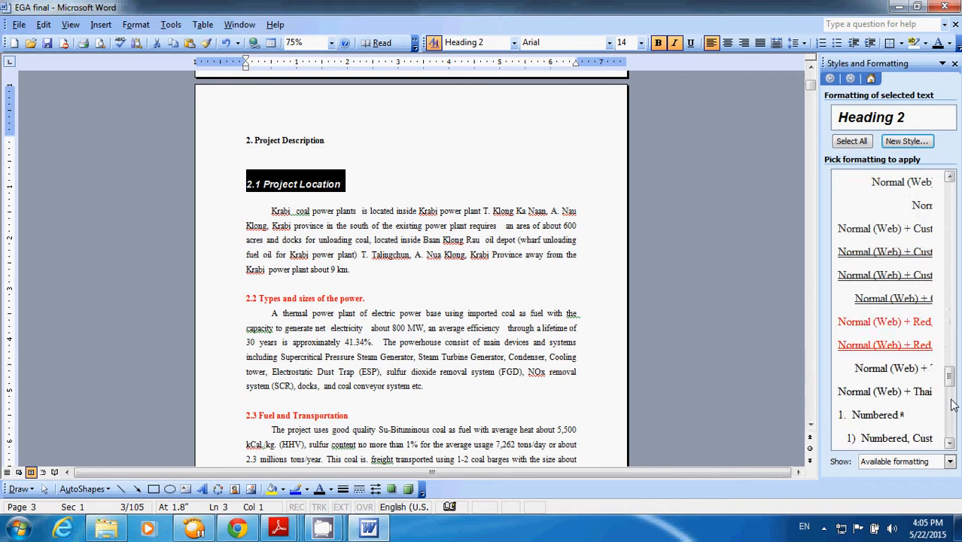
pyautogui.click(952, 405)
pyautogui.scroll(-1, 951, 418)
pyautogui.click(949, 426)
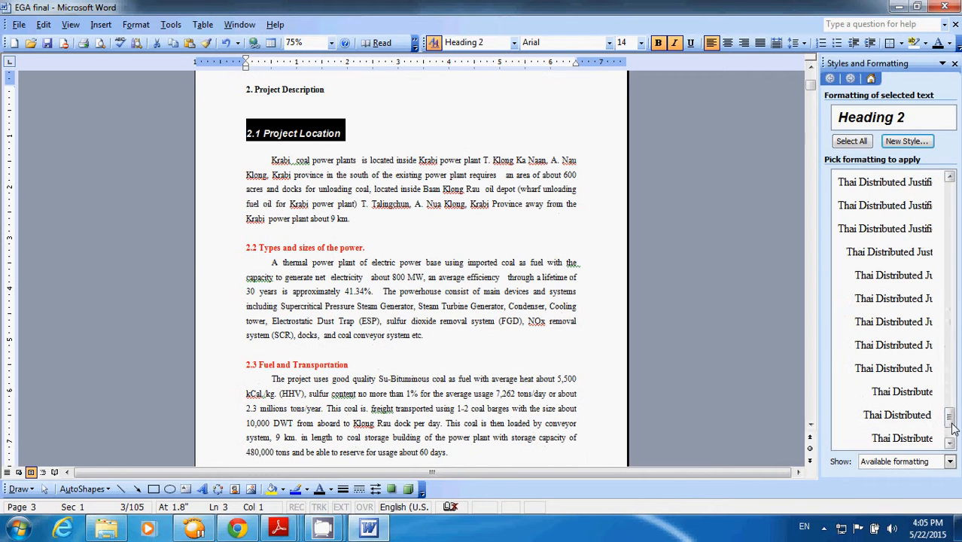
pyautogui.click(951, 429)
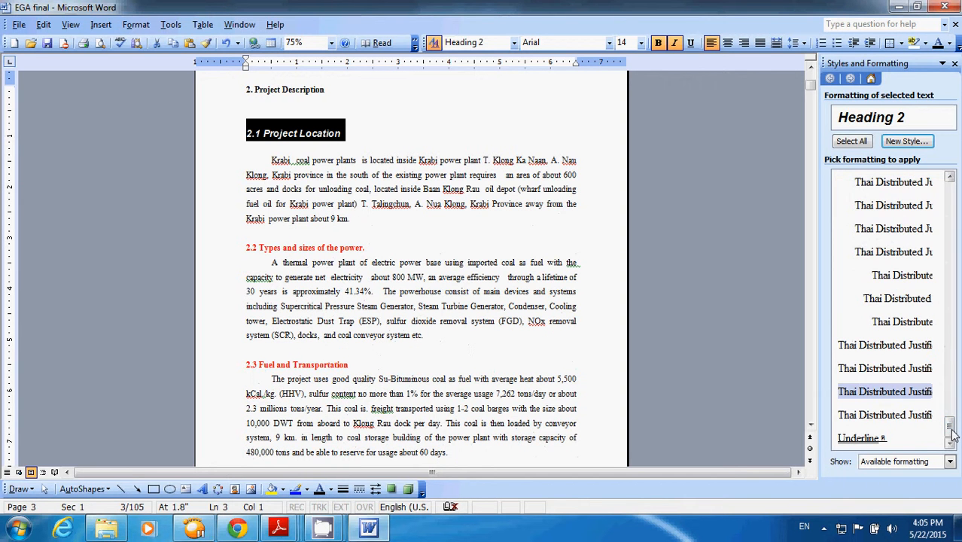
pyautogui.click(952, 200)
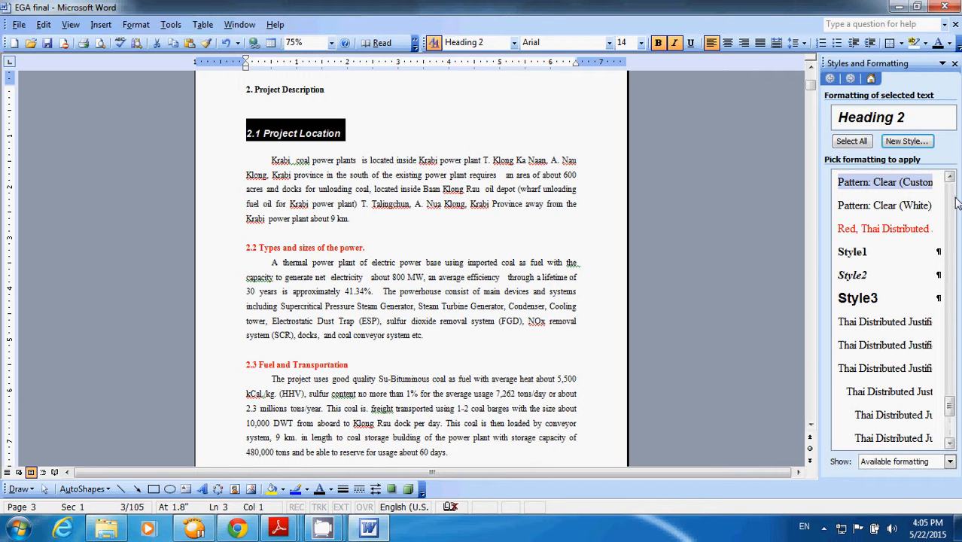
pyautogui.click(954, 202)
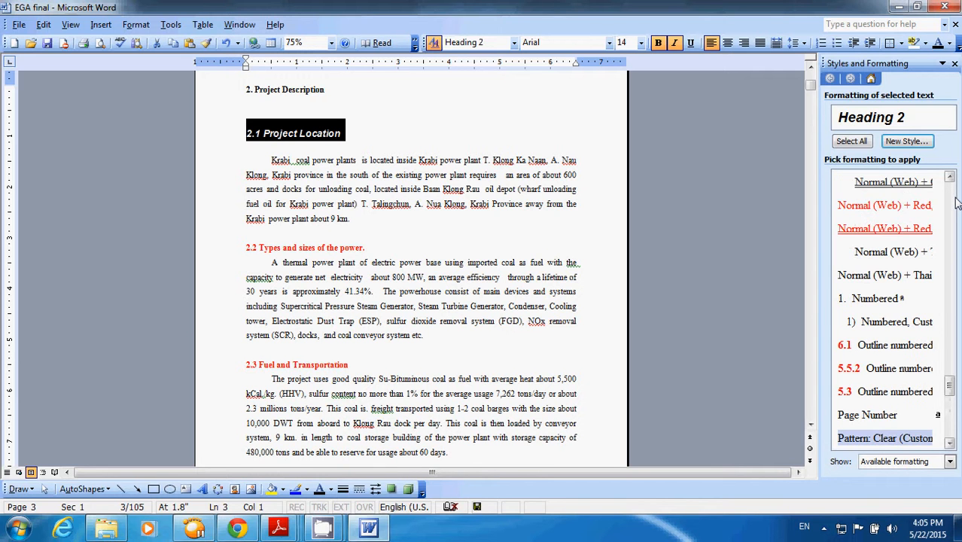
pyautogui.click(950, 203)
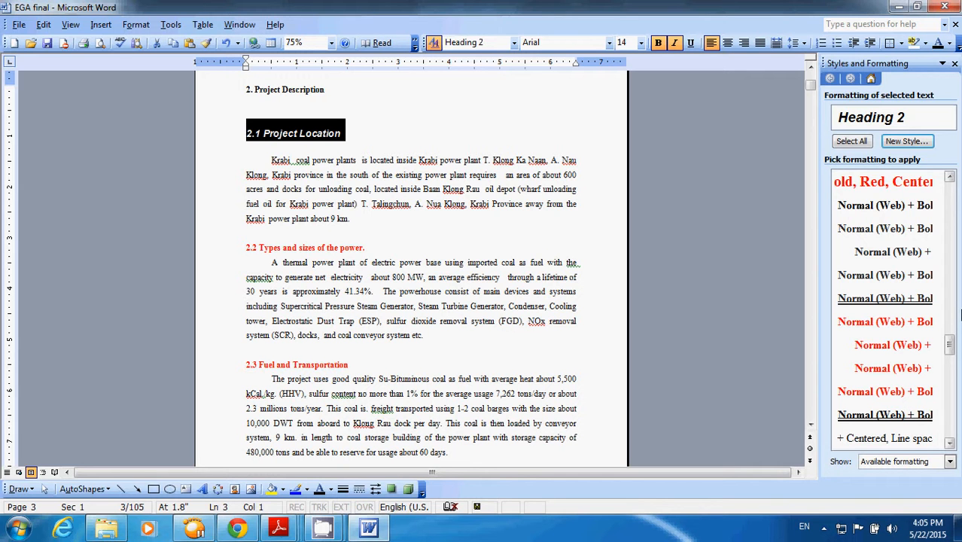
pyautogui.click(952, 311)
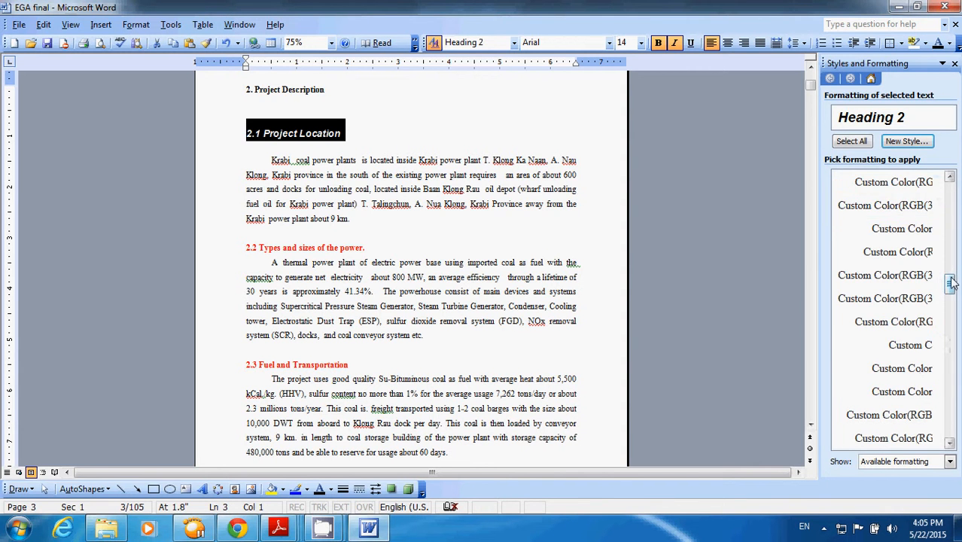
pyautogui.click(952, 211)
pyautogui.moveTo(953, 209)
pyautogui.mouseDown()
pyautogui.moveTo(952, 182)
pyautogui.moveTo(954, 235)
pyautogui.moveTo(949, 194)
pyautogui.mouseUp()
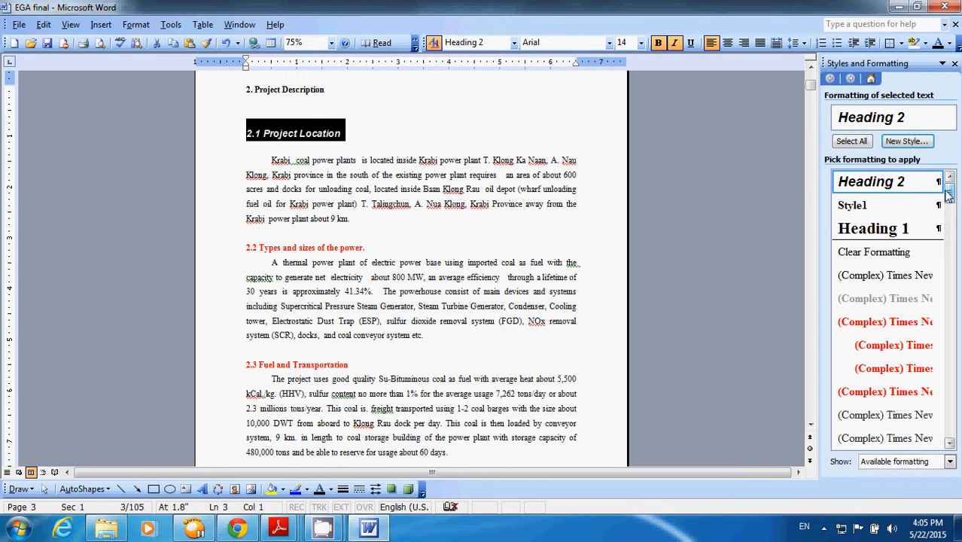
# - Create a Heading 2-based style in Times New Roman, 12 pt, with Style3 for the following paragraph, and apply it to "2.1 Project Location"
pyautogui.click(919, 141)
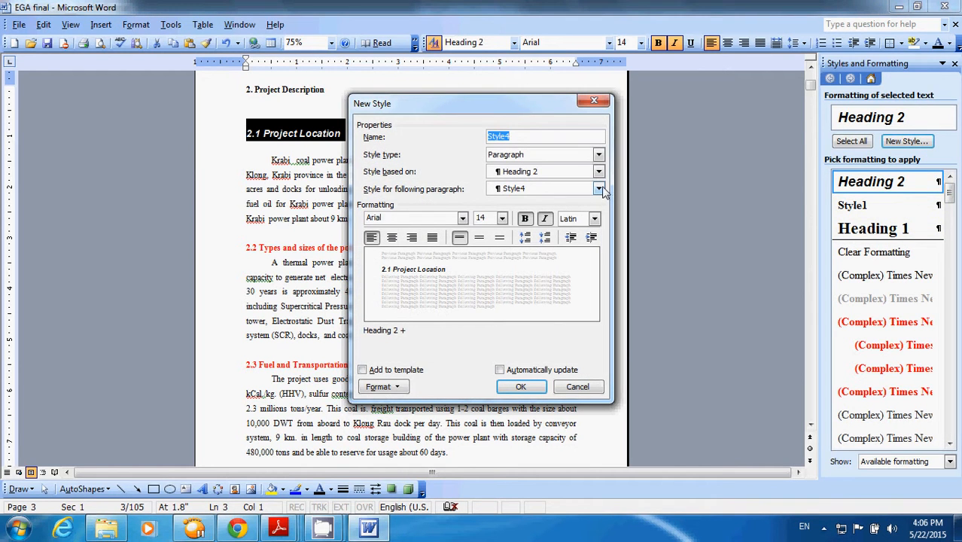
pyautogui.click(462, 219)
pyautogui.click(429, 232)
pyautogui.click(502, 218)
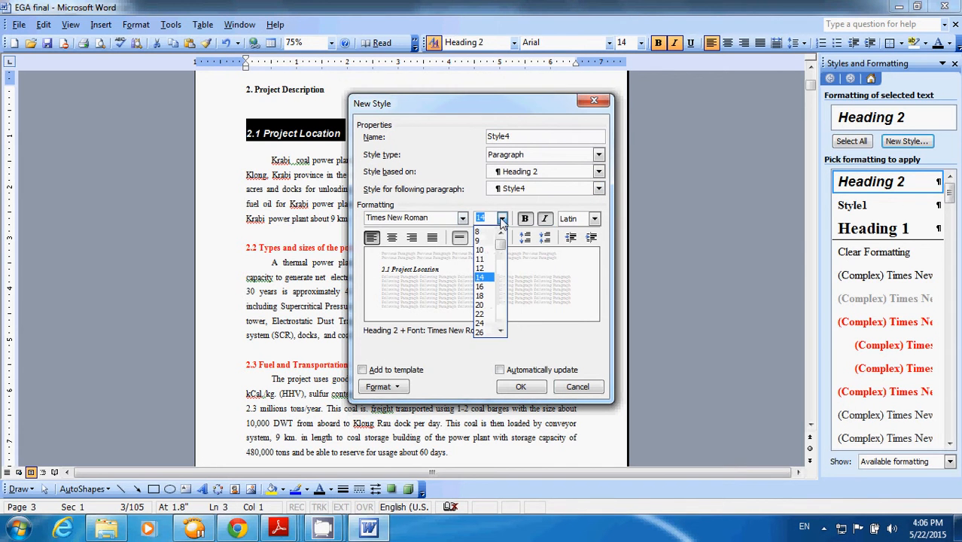
pyautogui.click(482, 268)
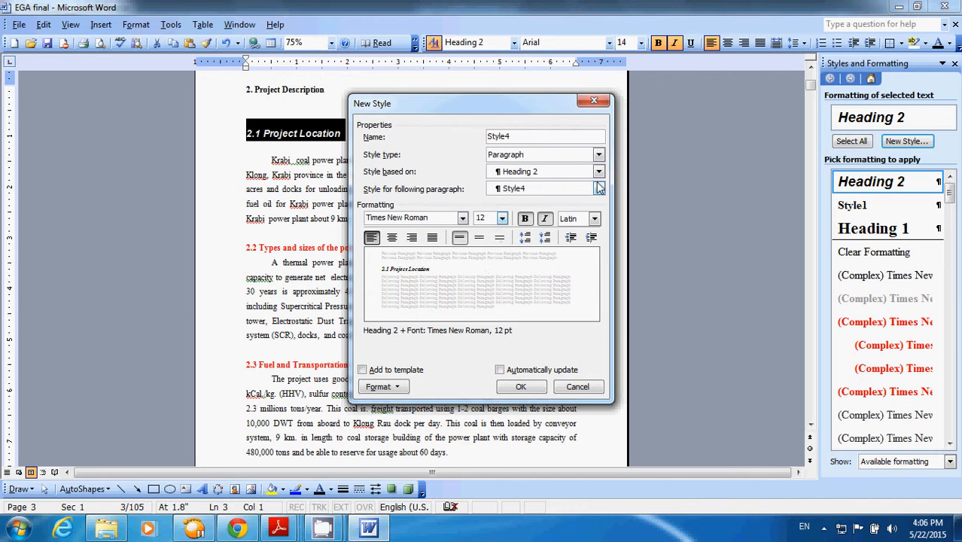
pyautogui.click(597, 192)
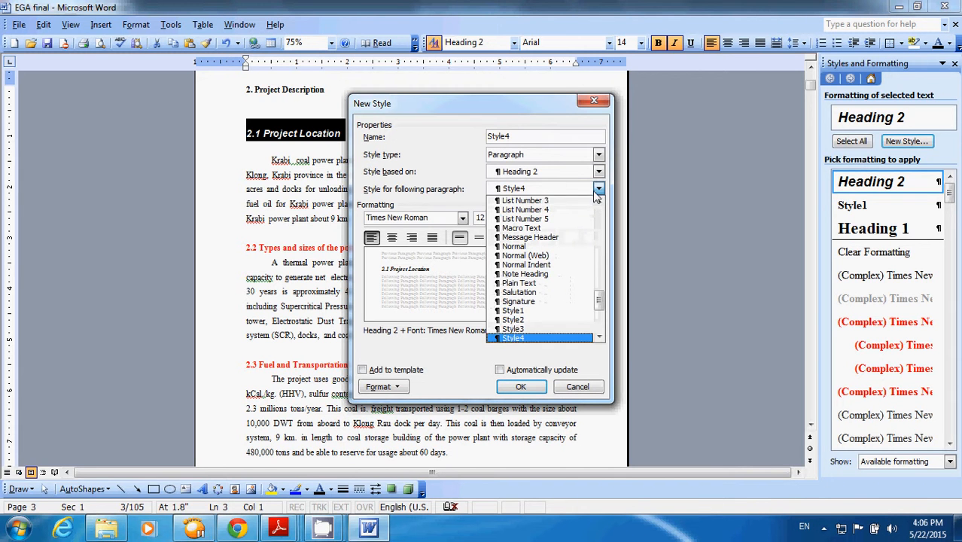
pyautogui.click(561, 331)
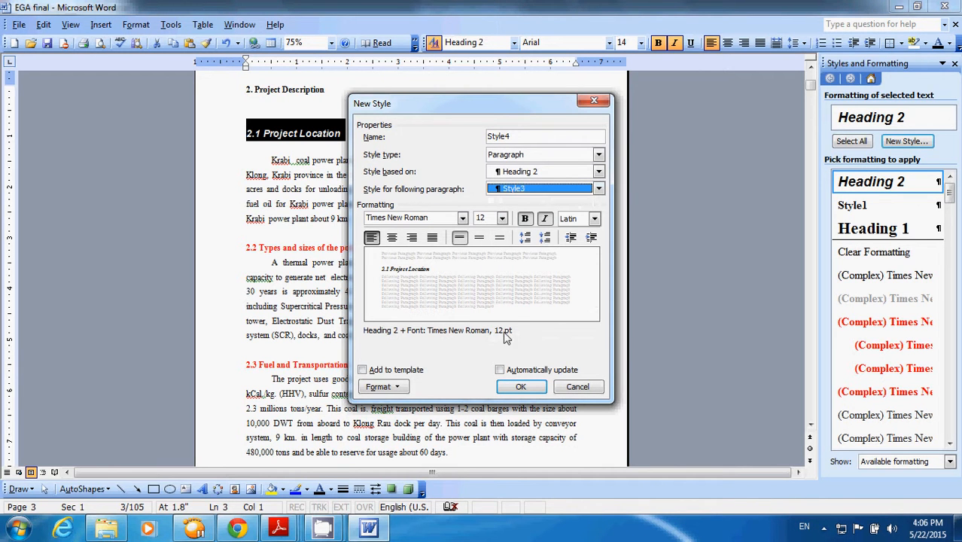
pyautogui.click(532, 387)
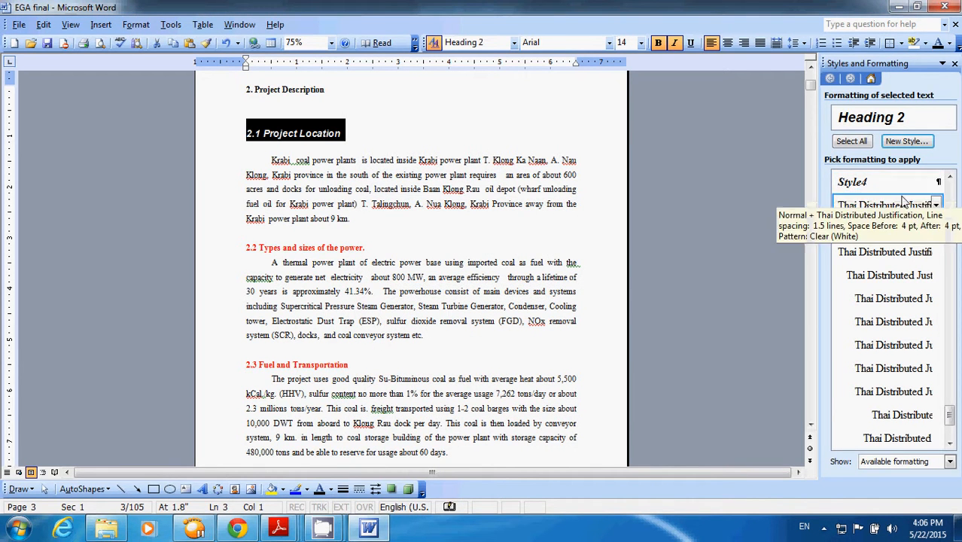
pyautogui.click(858, 185)
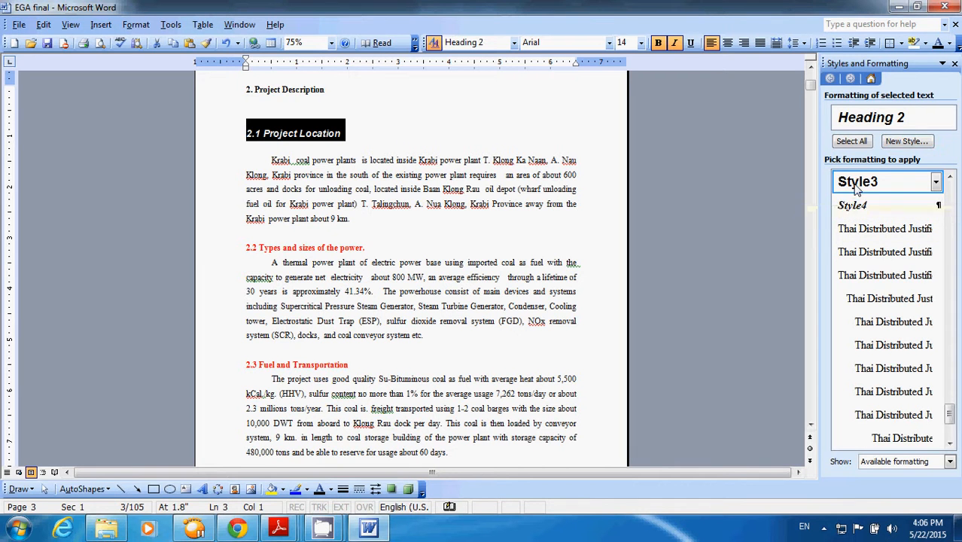
# - Create a paragraph style based on Style4, with Style4 for the following paragraph and italic turned off
pyautogui.click(903, 142)
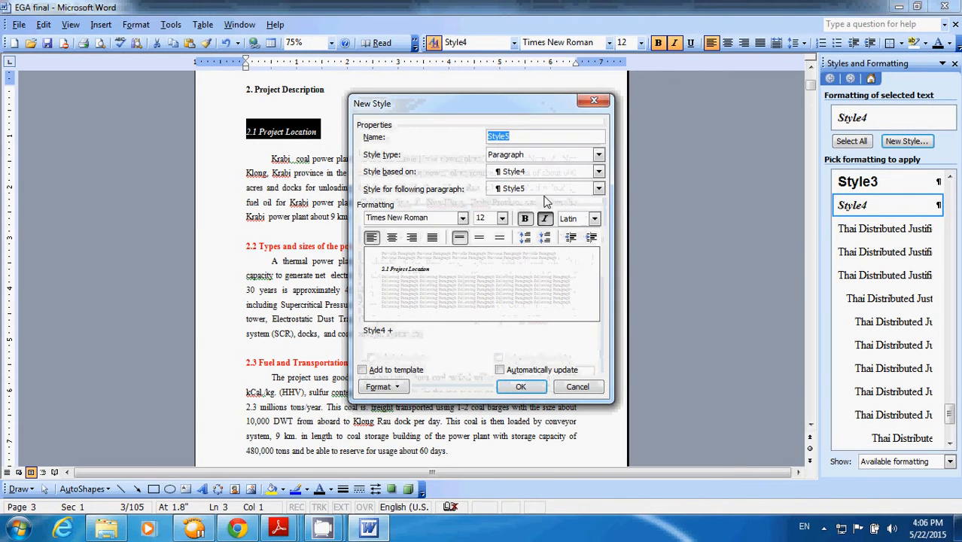
pyautogui.click(598, 189)
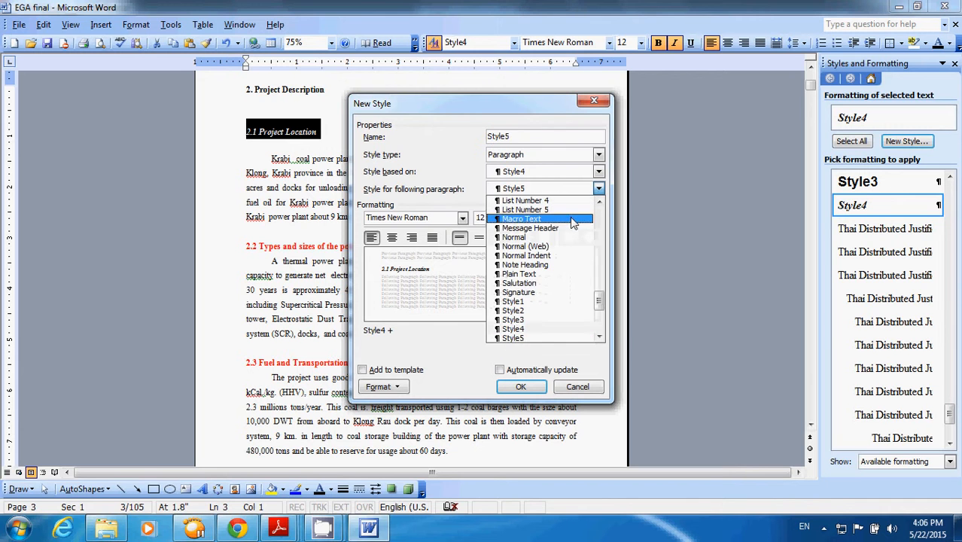
pyautogui.click(549, 329)
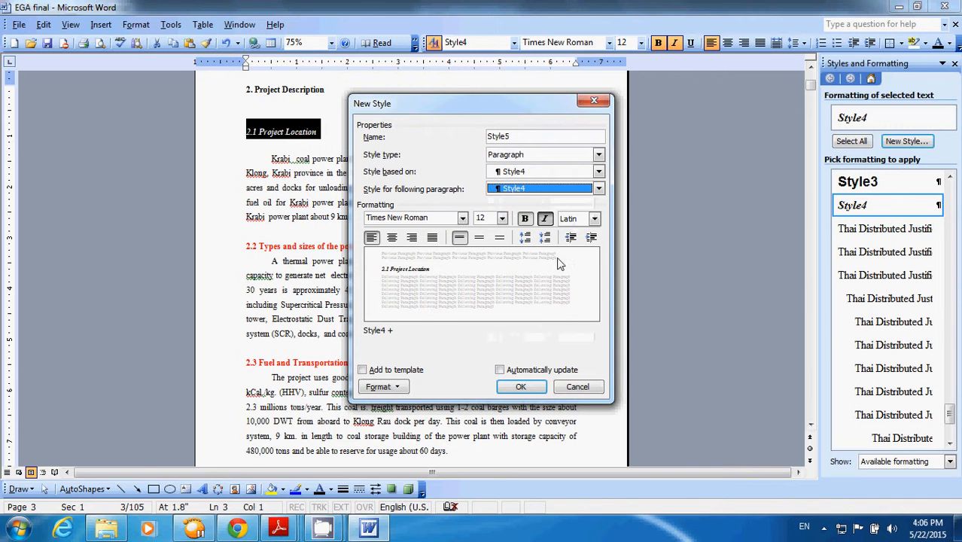
pyautogui.click(544, 219)
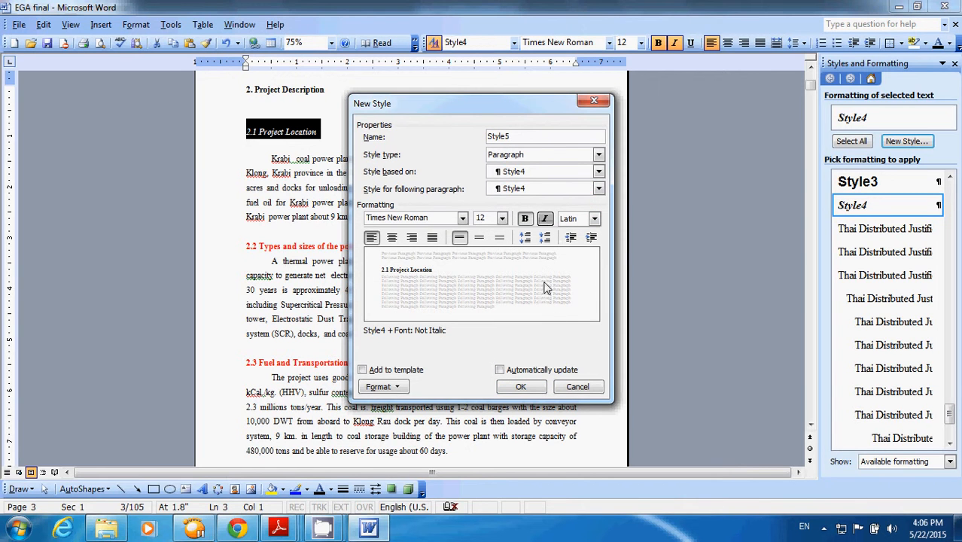
pyautogui.click(529, 389)
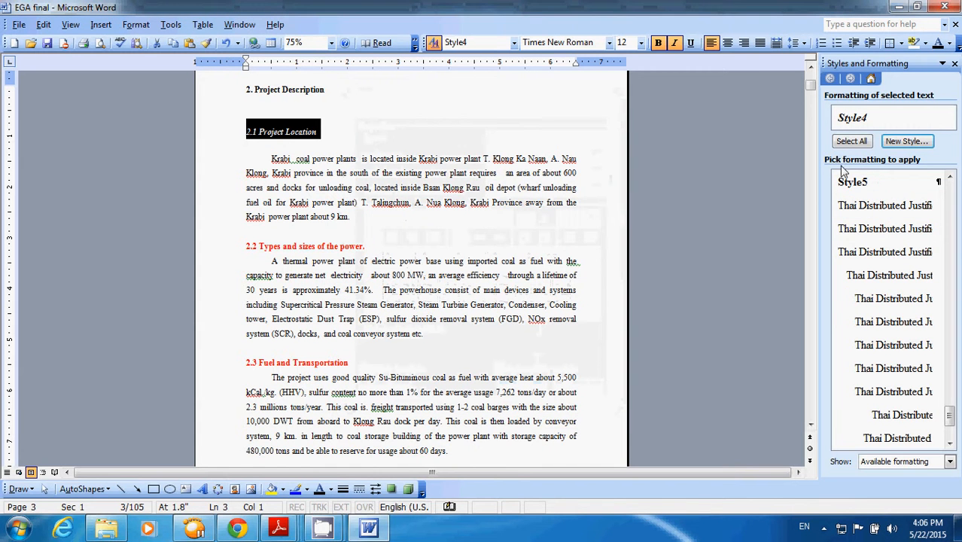
pyautogui.click(950, 178)
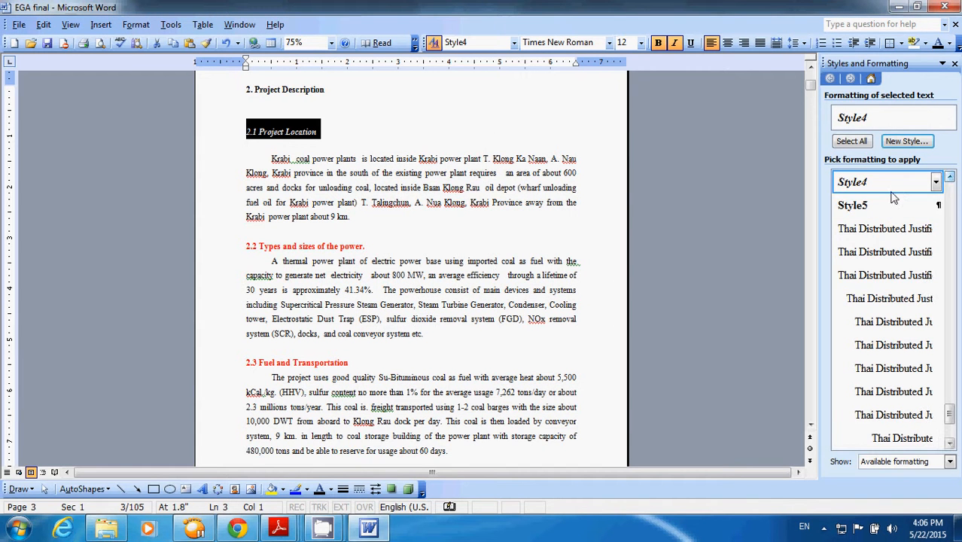
# - Turn off italic for the heading "2.1 Project Location"
pyautogui.click(420, 143)
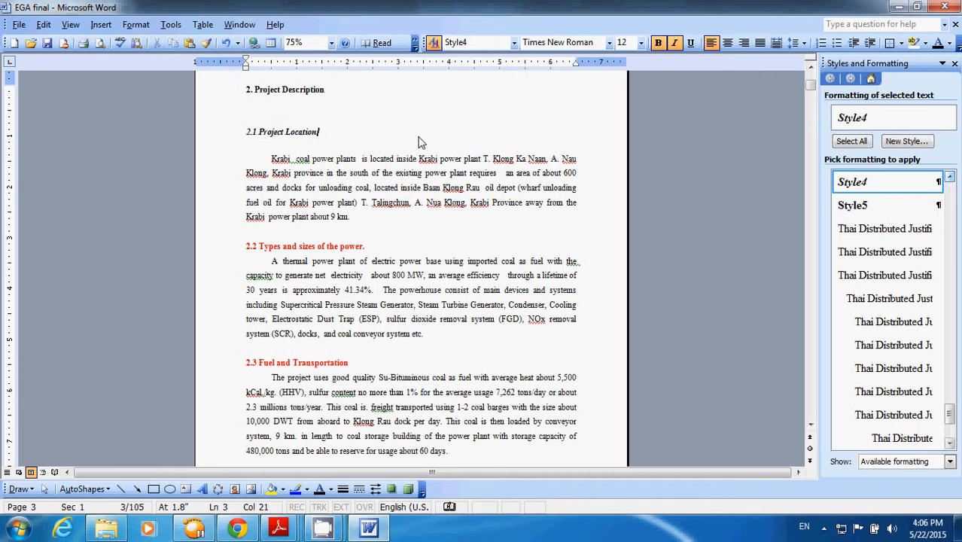
pyautogui.moveTo(318, 132); pyautogui.dragTo(206, 136)
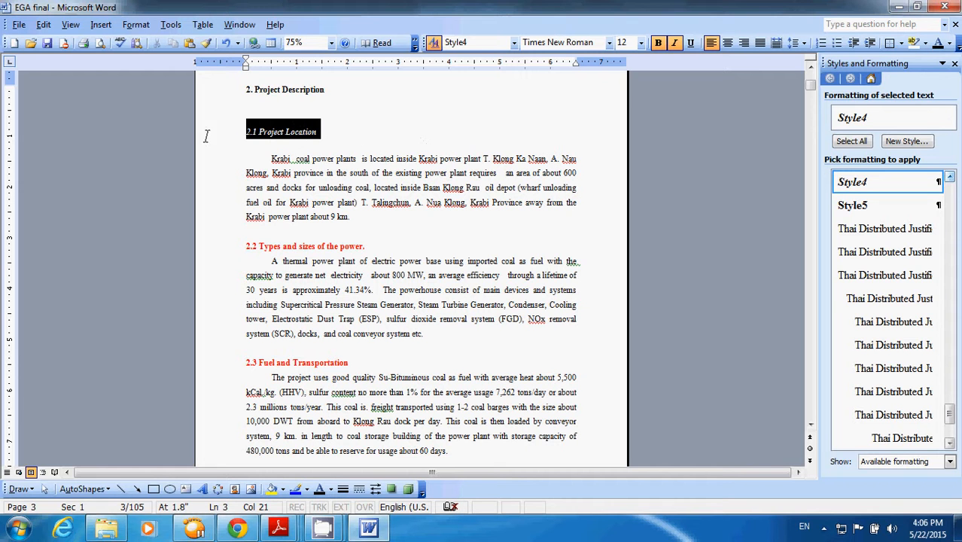
pyautogui.click(674, 43)
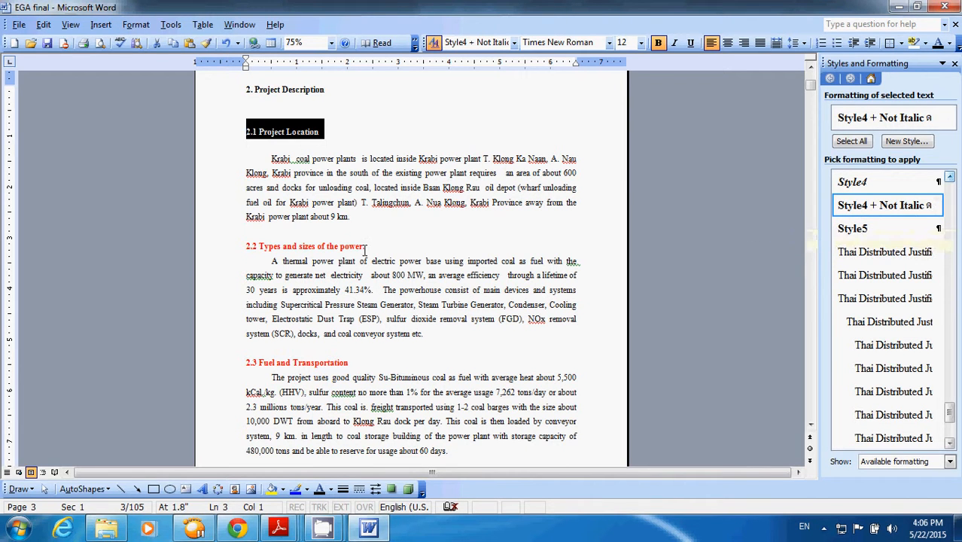
# - Remove the blank line between "2. Project Description" and "2.1 Project Location"
pyautogui.scroll(-6, 433, 260)
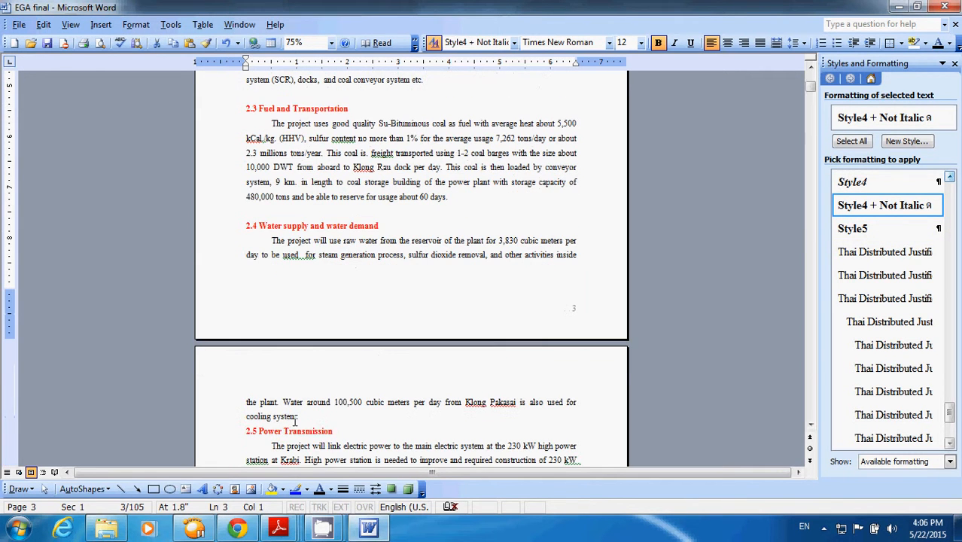
pyautogui.scroll(5, 322, 412)
pyautogui.scroll(-4, 322, 410)
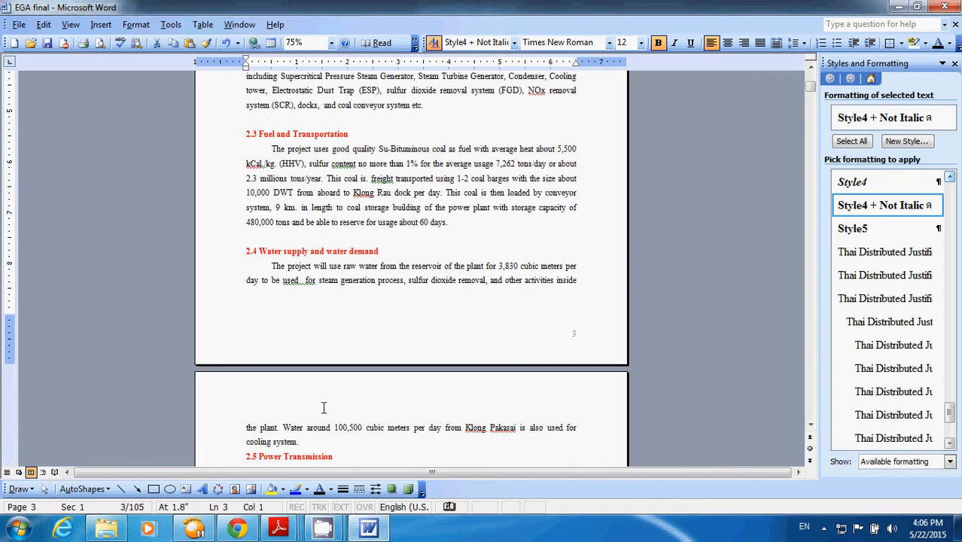
pyautogui.scroll(7, 315, 442)
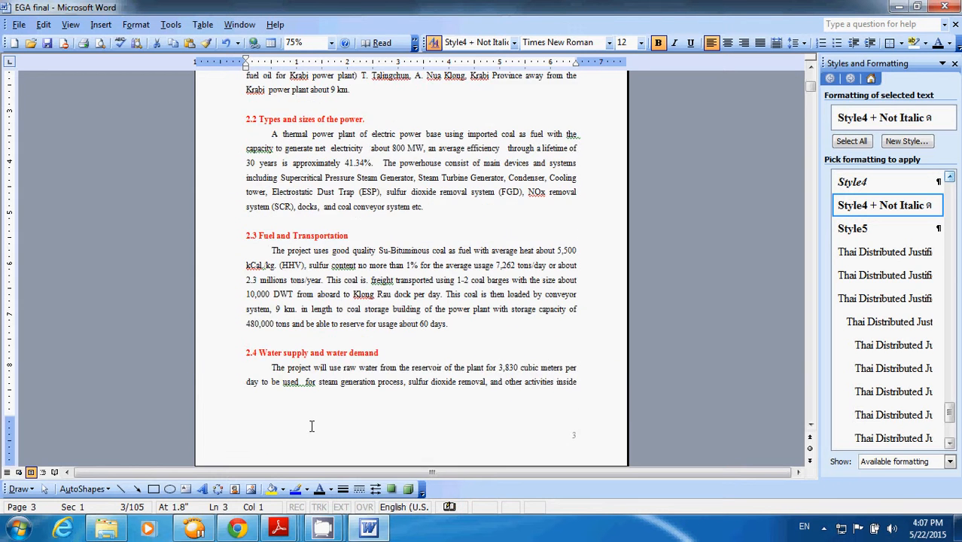
pyautogui.click(298, 188)
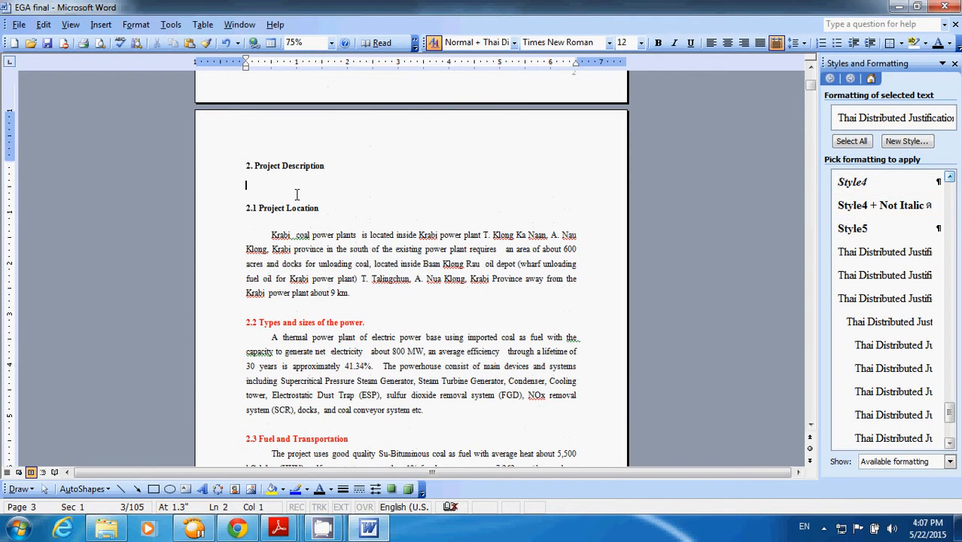
pyautogui.press('BackSpace')
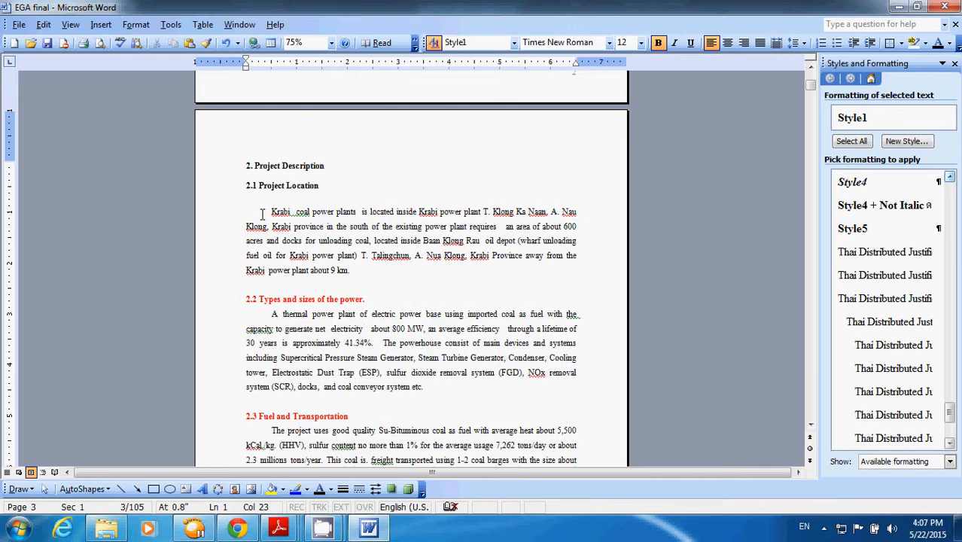
pyautogui.scroll(-4, 305, 256)
pyautogui.scroll(2, 326, 239)
pyautogui.scroll(1, 326, 240)
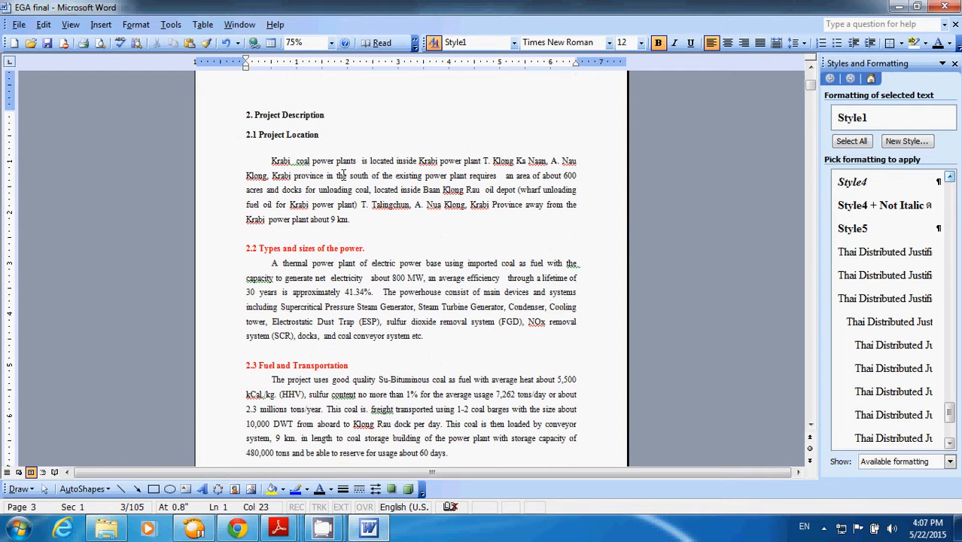
# - Reinsert a blank line below the heading "2. Project Description"
pyautogui.click(324, 146)
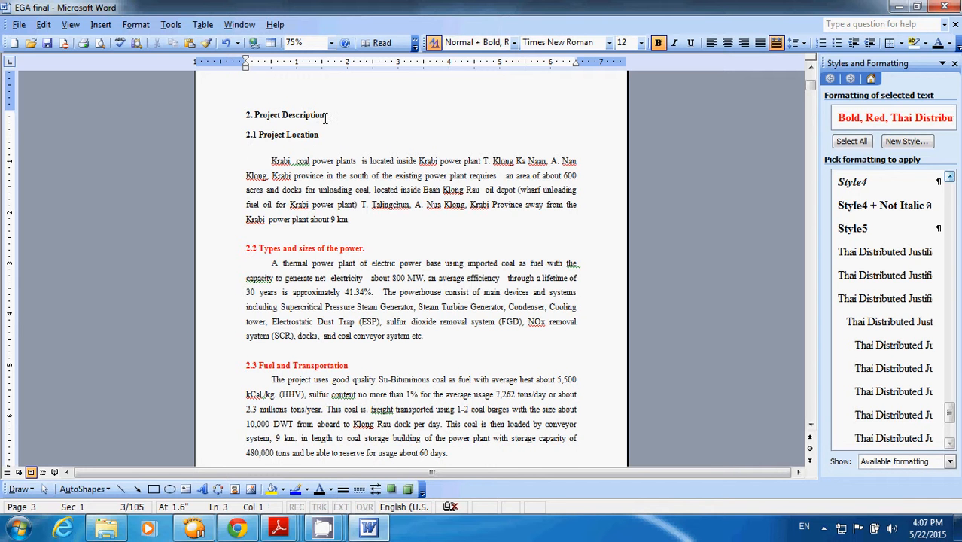
pyautogui.click(324, 114)
pyautogui.press('Return')
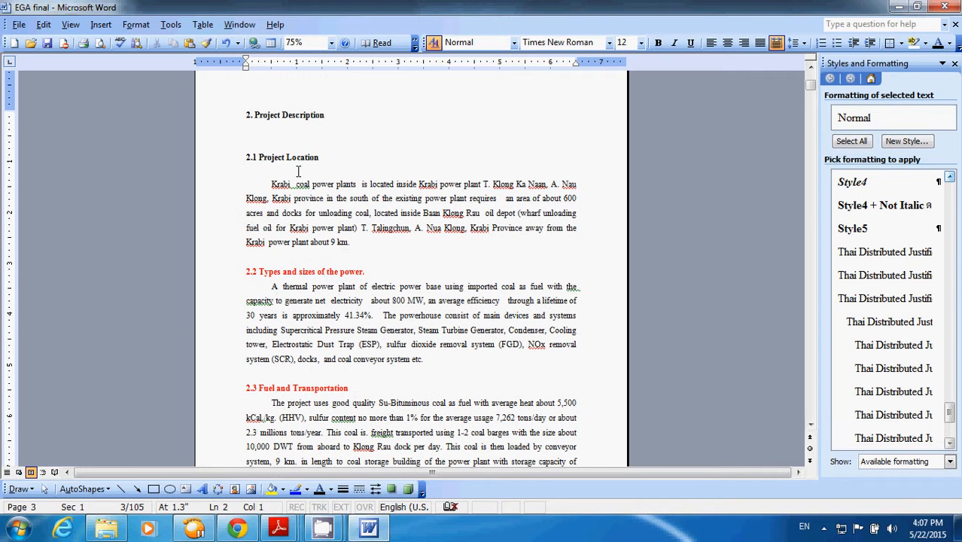
# - Delete the empty line below "2.1 Project Location" and check where the heading "2.5 Power Transmission" falls
pyautogui.click(296, 169)
pyautogui.press('BackSpace')
pyautogui.scroll(-4, 321, 203)
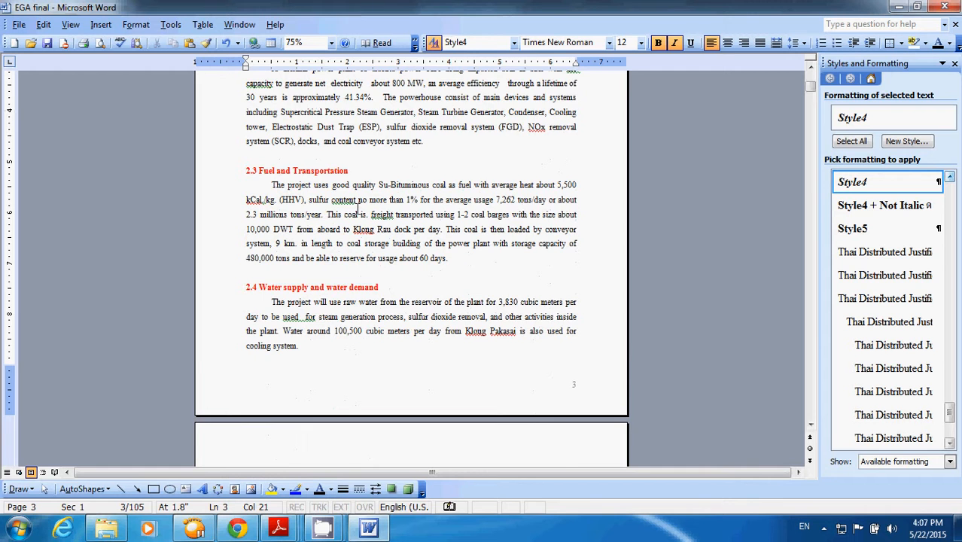
pyautogui.scroll(-1, 357, 208)
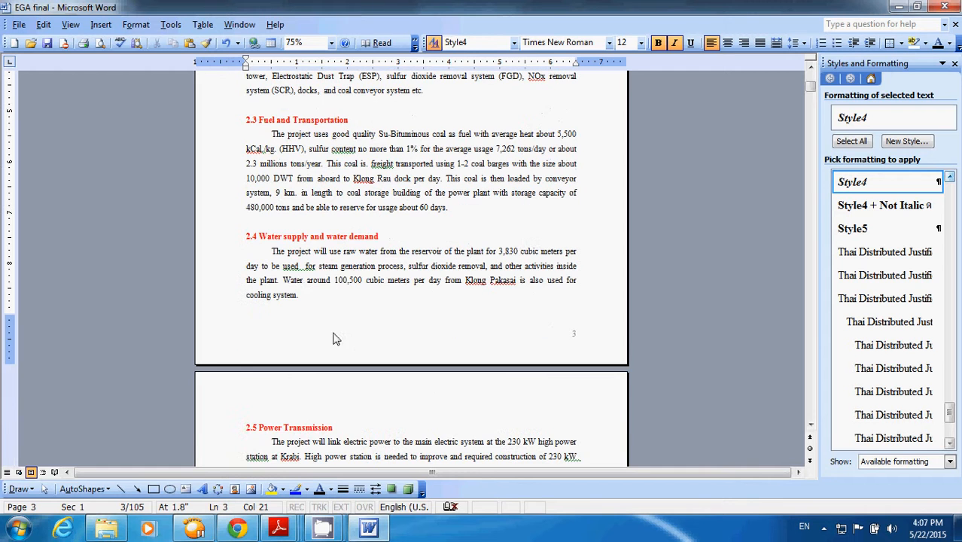
pyautogui.click(279, 427)
pyautogui.scroll(-1, 279, 416)
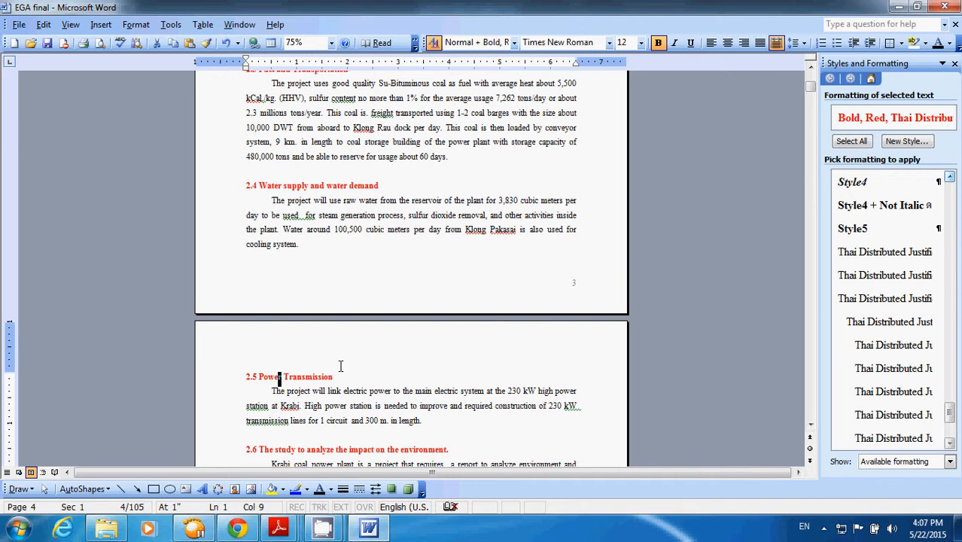
pyautogui.scroll(3, 344, 363)
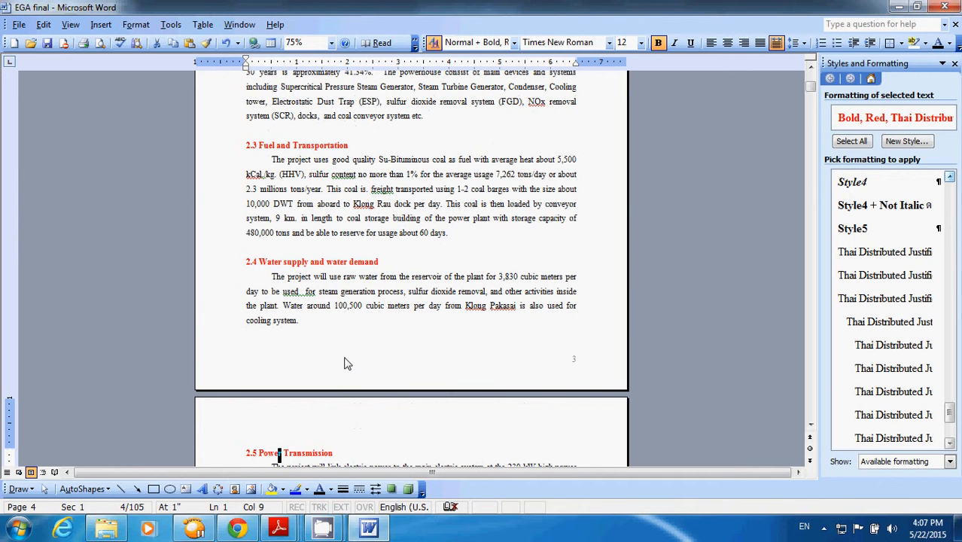
pyautogui.scroll(9, 344, 363)
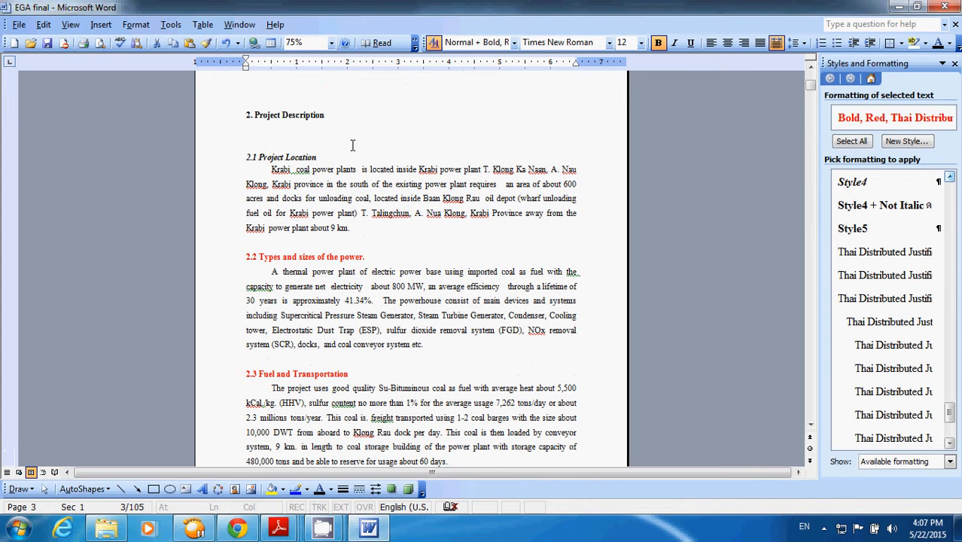
# - Remove italic from "2.1 Project Location" and apply the "Style4 + Not Italic" formatting to "2.2 Types and sizes of the power."
pyautogui.moveTo(325, 156); pyautogui.dragTo(242, 157)
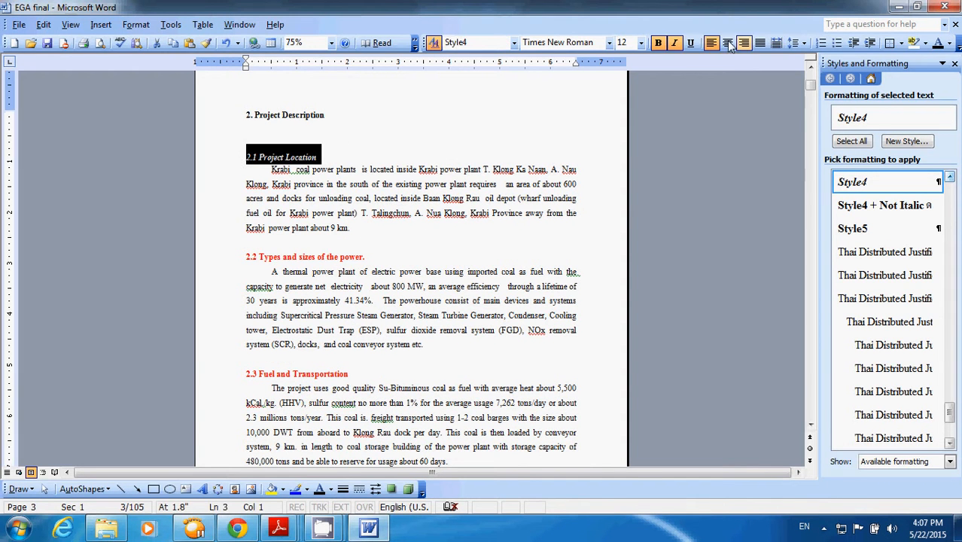
pyautogui.click(675, 42)
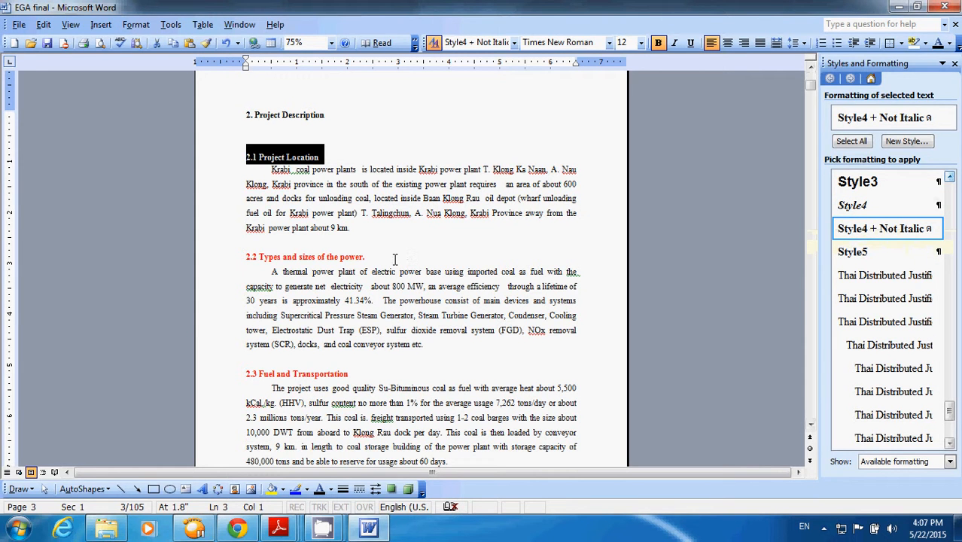
pyautogui.moveTo(394, 259); pyautogui.dragTo(228, 258)
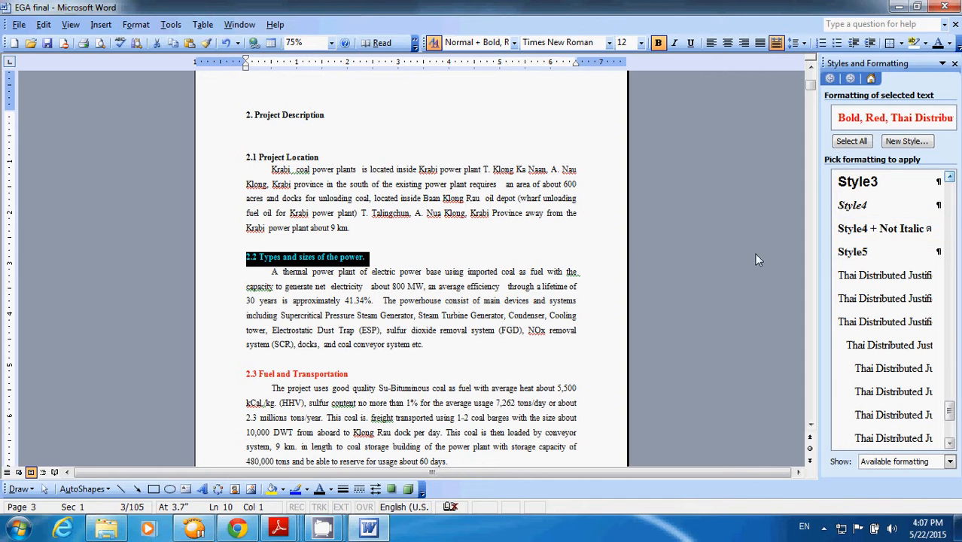
pyautogui.click(875, 236)
# - Delete the blank line above "2.2 Types and sizes of the power." and check the page break around section 2.5
pyautogui.click(380, 251)
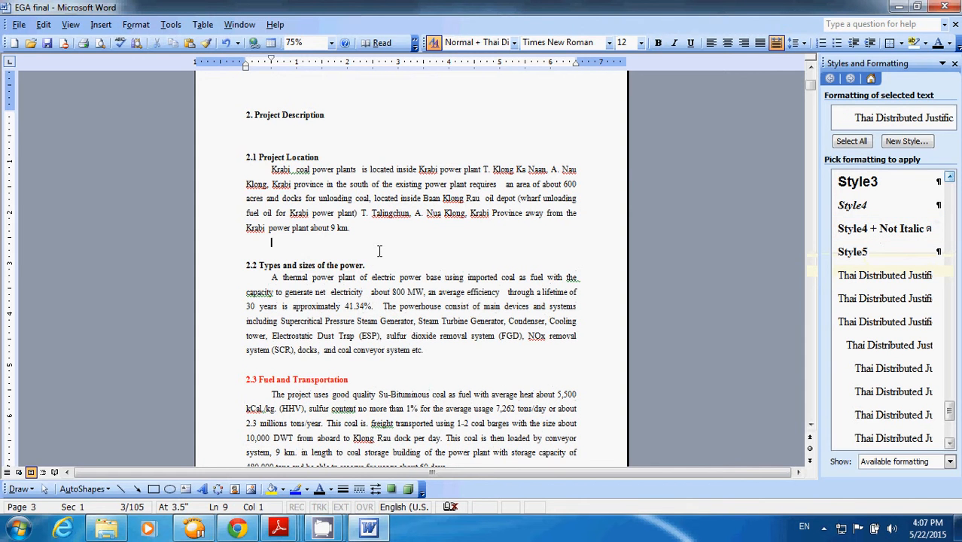
pyautogui.press('BackSpace')
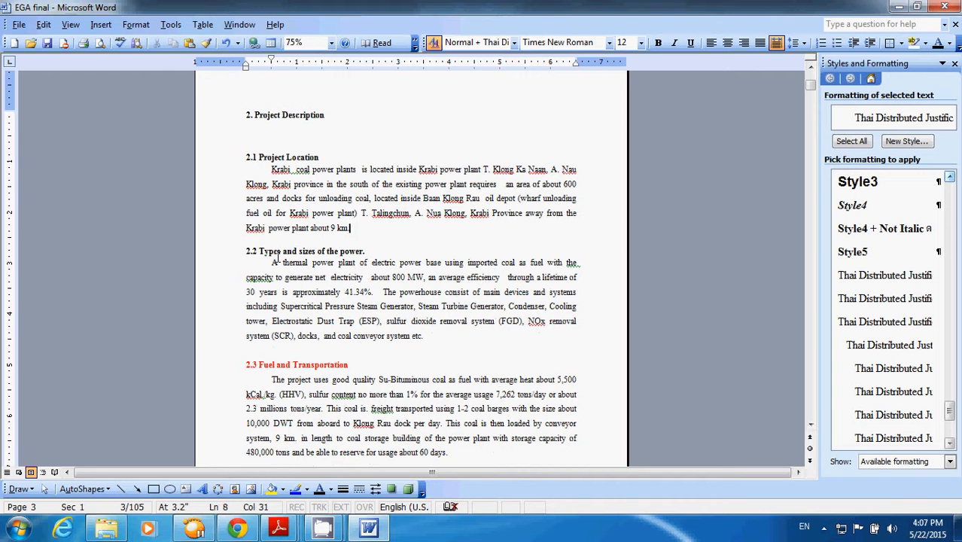
pyautogui.scroll(-5, 276, 260)
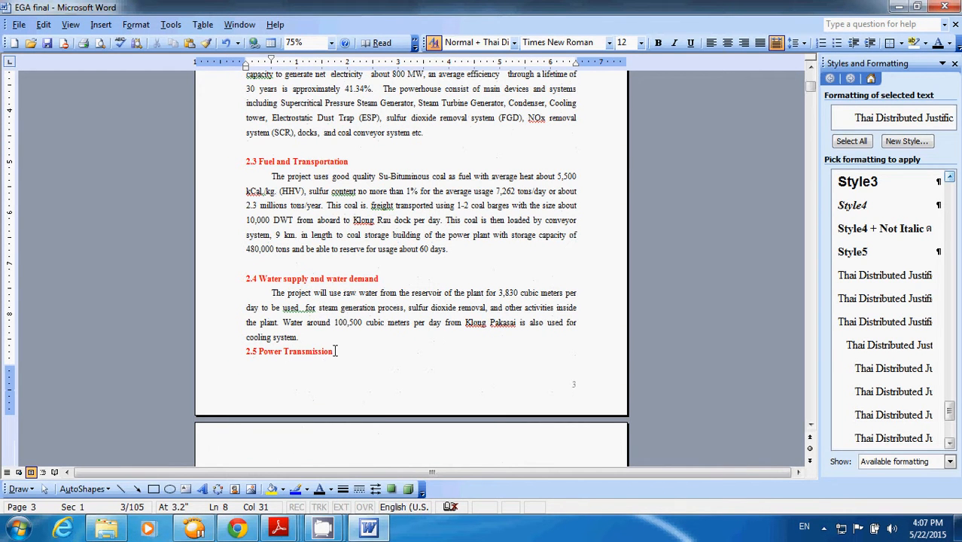
pyautogui.scroll(1, 351, 352)
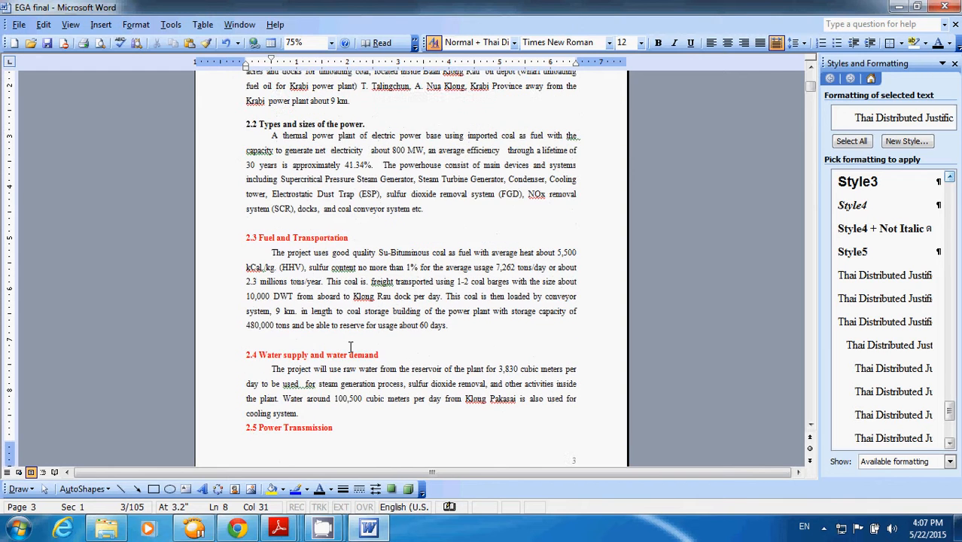
pyautogui.scroll(4, 364, 371)
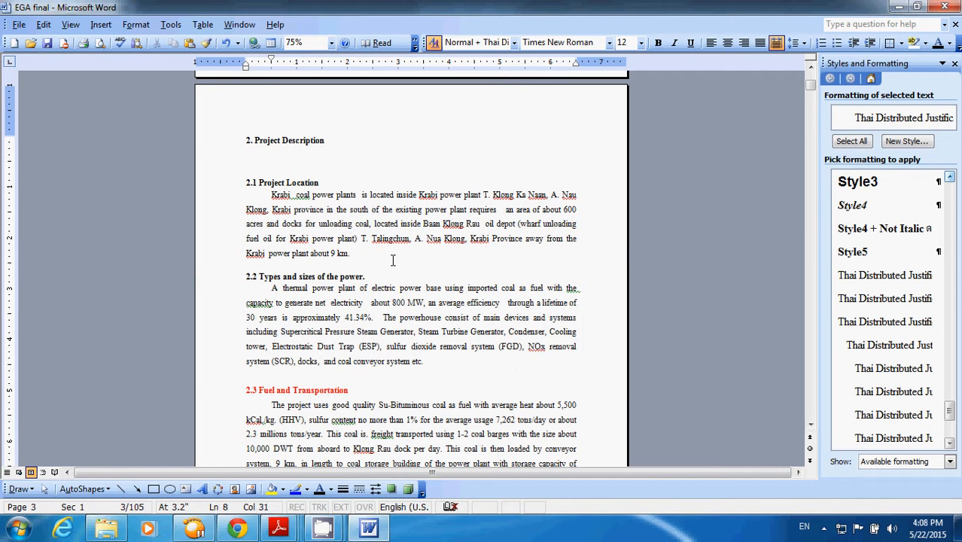
# - Reinsert the blank line above "2.2 Types and sizes of the power." and check the position of "2.5 Power Transmission"
pyautogui.press('Return')
pyautogui.scroll(-6, 394, 259)
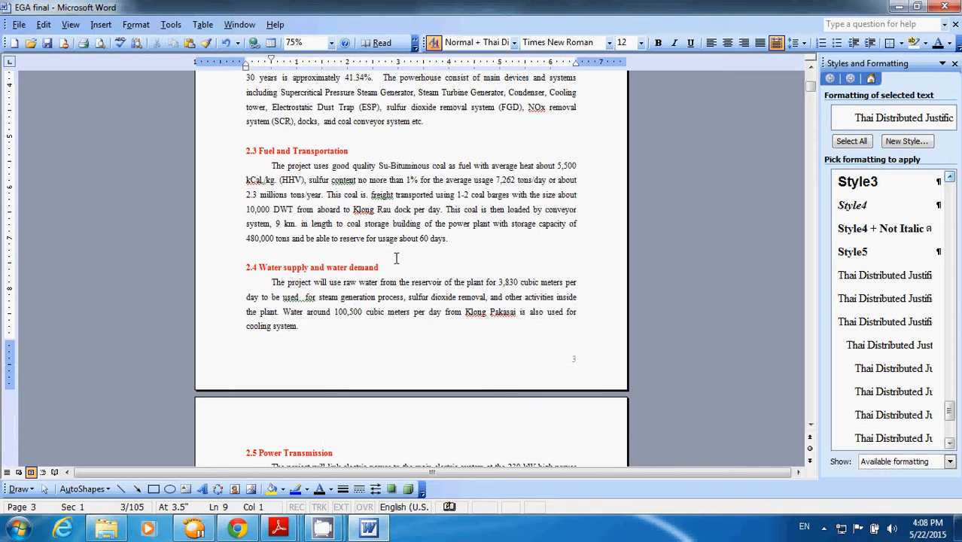
pyautogui.click(283, 452)
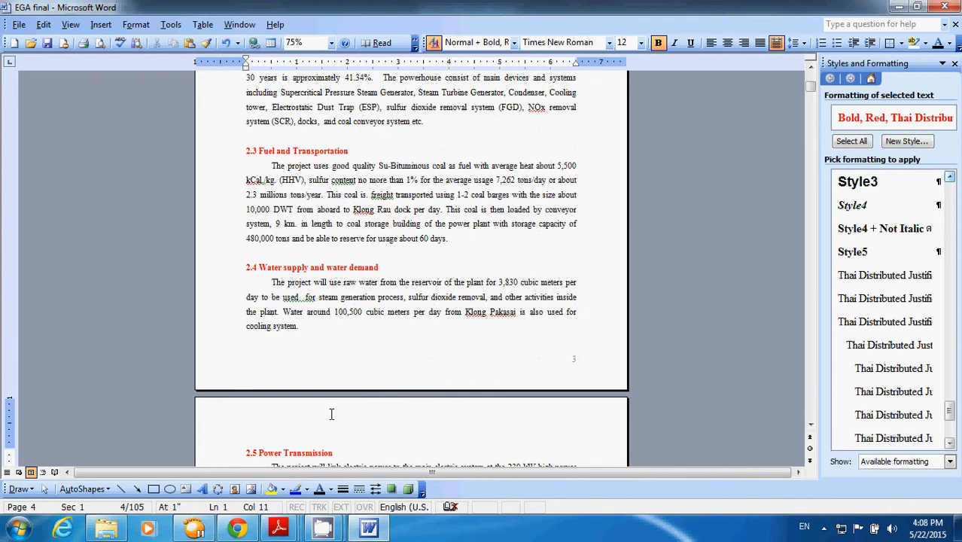
# - Apply the "Style4 + Not Italic" formatting to the heading "2.3 Fuel and Transportation"
pyautogui.scroll(3, 330, 415)
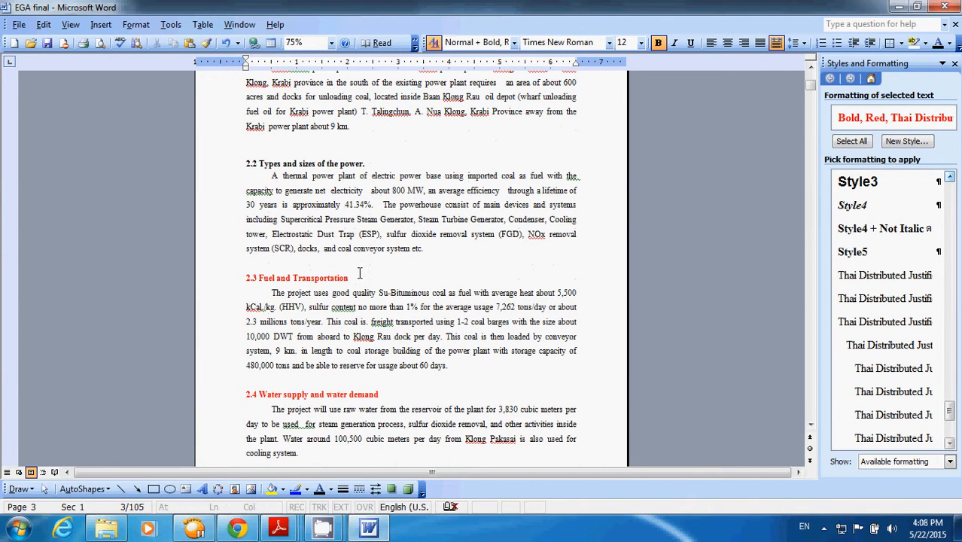
pyautogui.moveTo(357, 278); pyautogui.dragTo(246, 279)
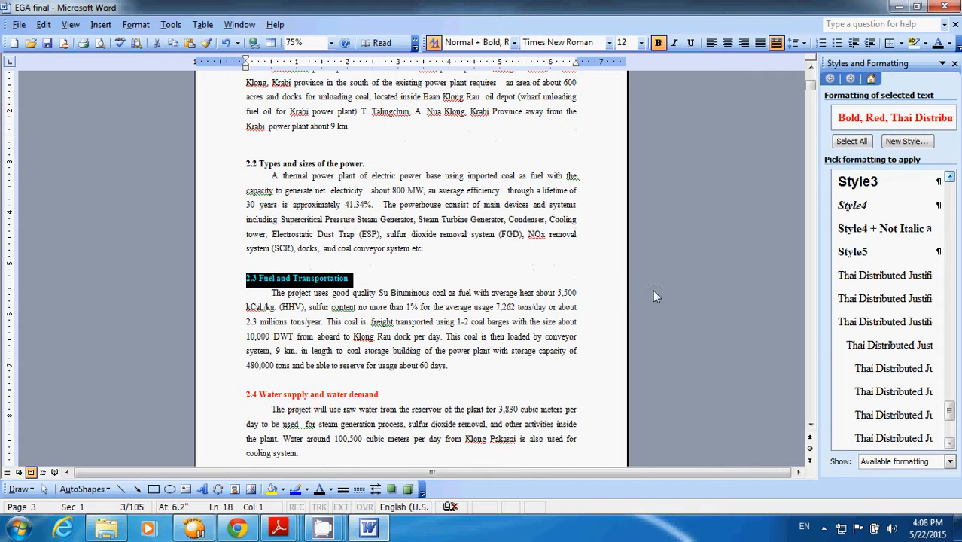
pyautogui.click(872, 228)
pyautogui.scroll(-3, 733, 267)
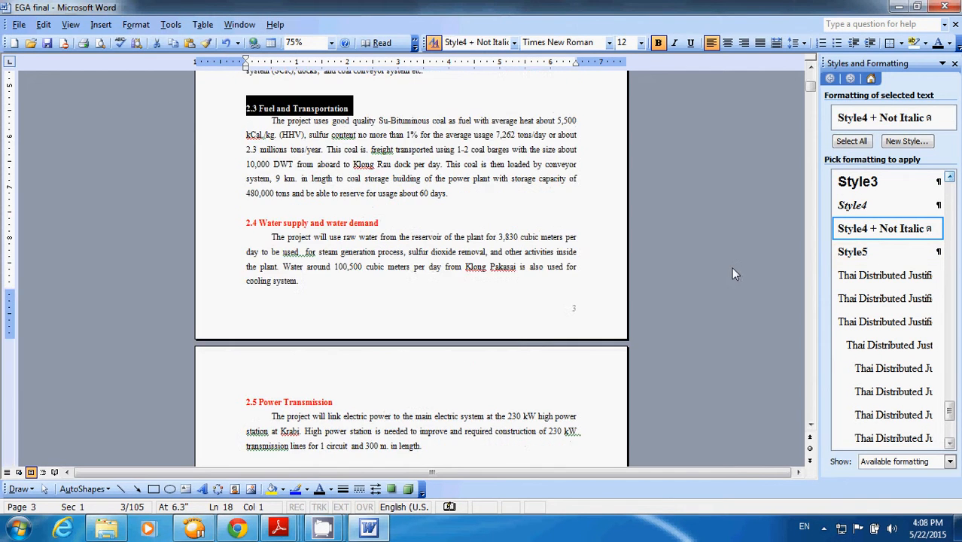
# - Apply the "Style4 + Not Italic" formatting to the heading "2.4 Water supply and water demand" and delete the blank line above it
pyautogui.click(290, 380)
pyautogui.click(269, 380)
pyautogui.click(250, 380)
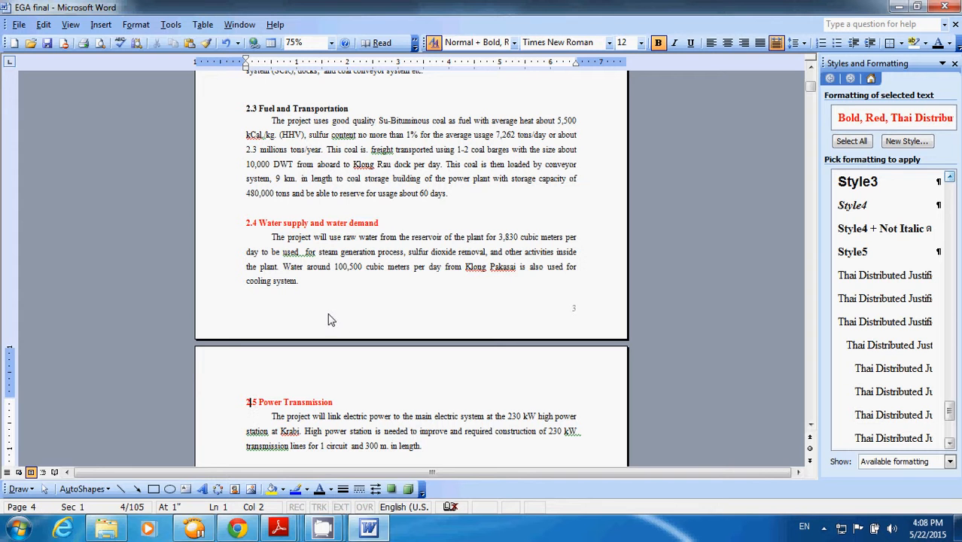
pyautogui.moveTo(385, 223); pyautogui.dragTo(243, 225)
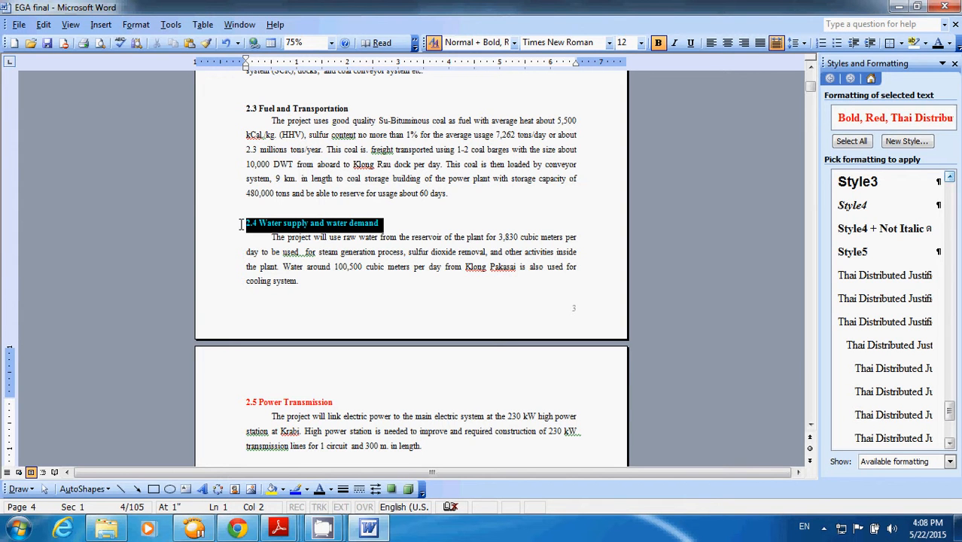
pyautogui.click(873, 237)
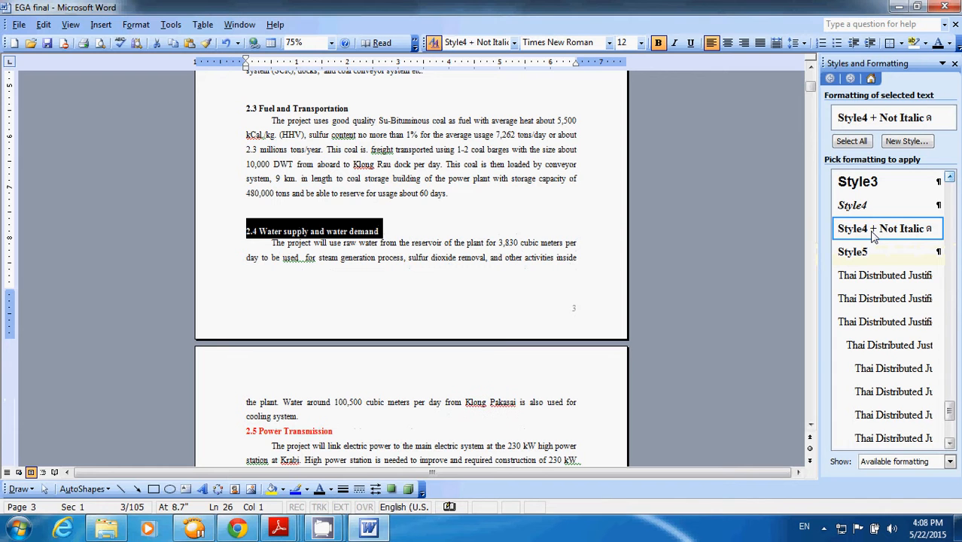
pyautogui.click(388, 213)
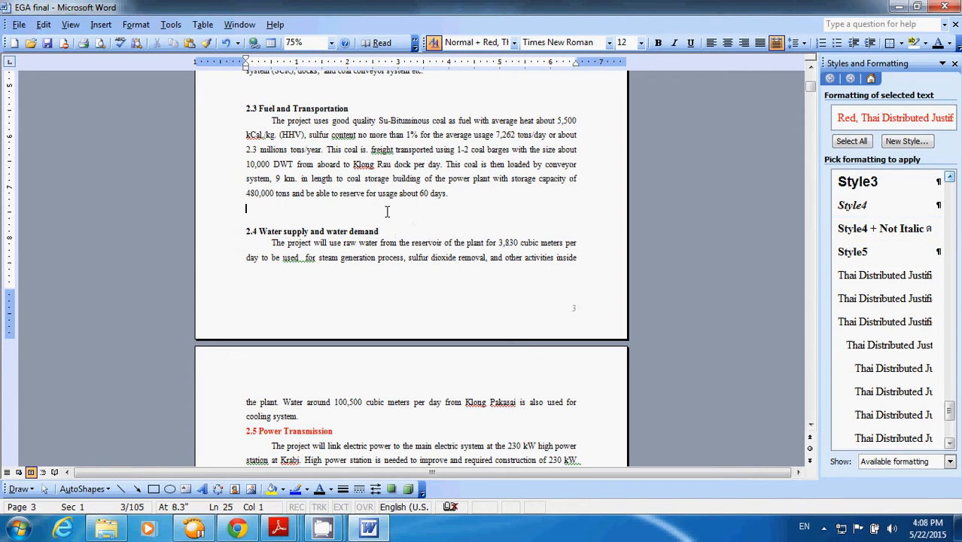
pyautogui.press('BackSpace')
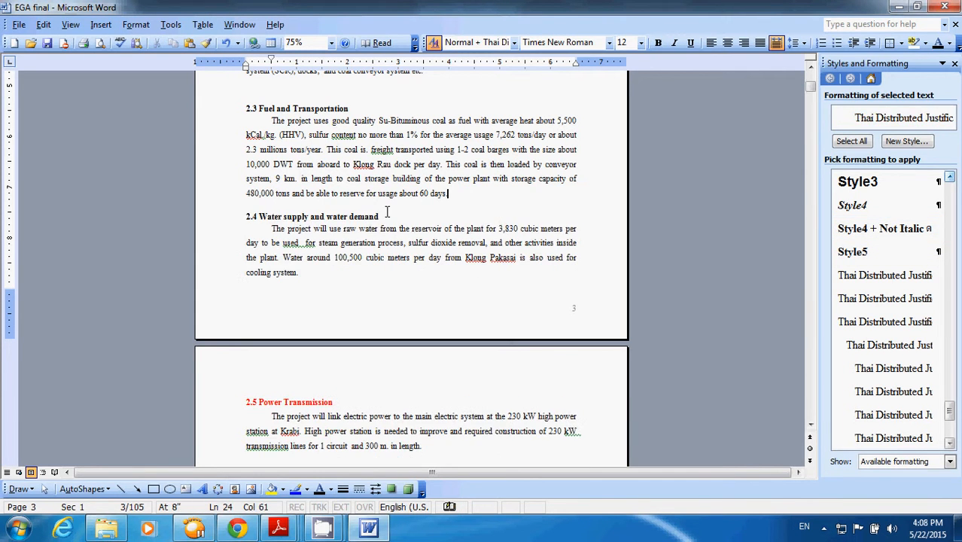
pyautogui.click(400, 257)
# - Insert a table of contents at the end of the document in the Formal format with three levels
pyautogui.hotkey('ctrl', 'End')
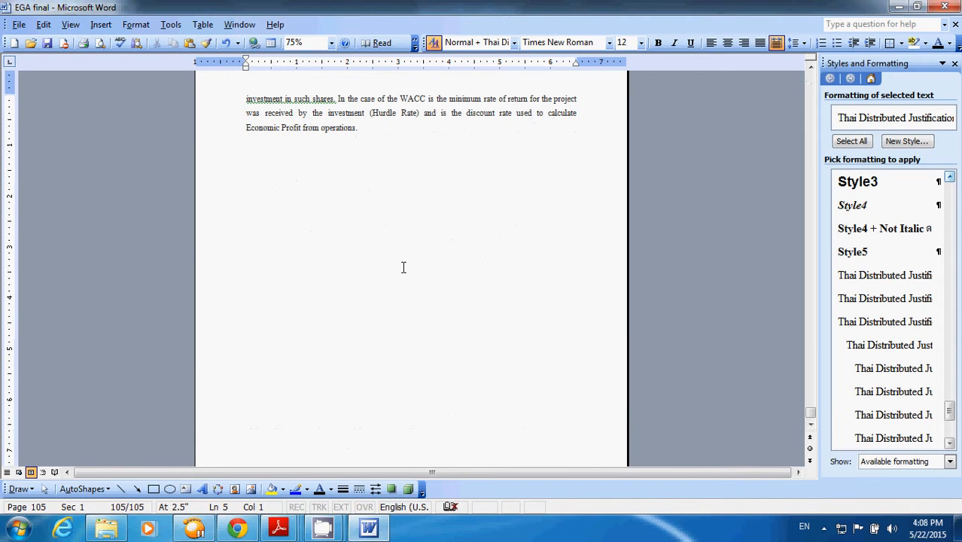
pyautogui.click(102, 26)
pyautogui.moveTo(132, 63)
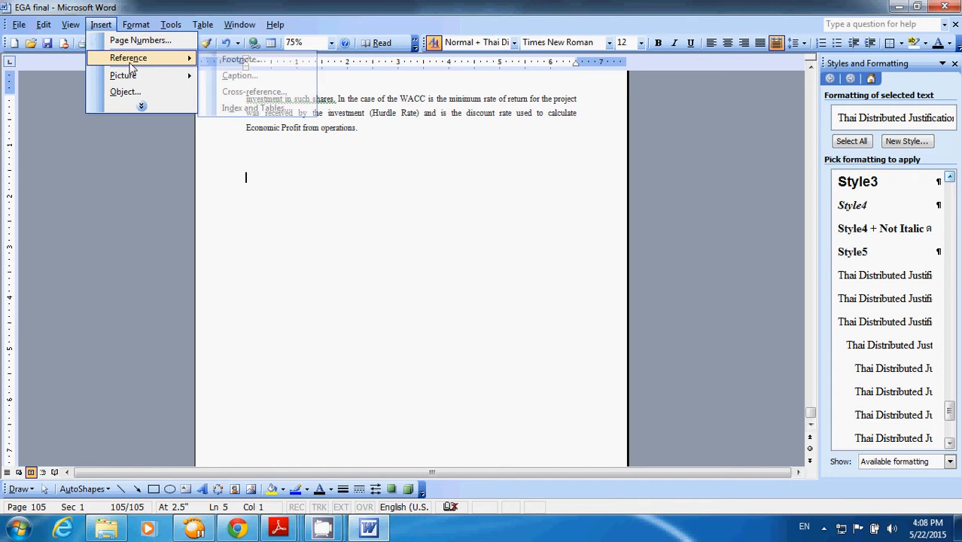
pyautogui.click(238, 110)
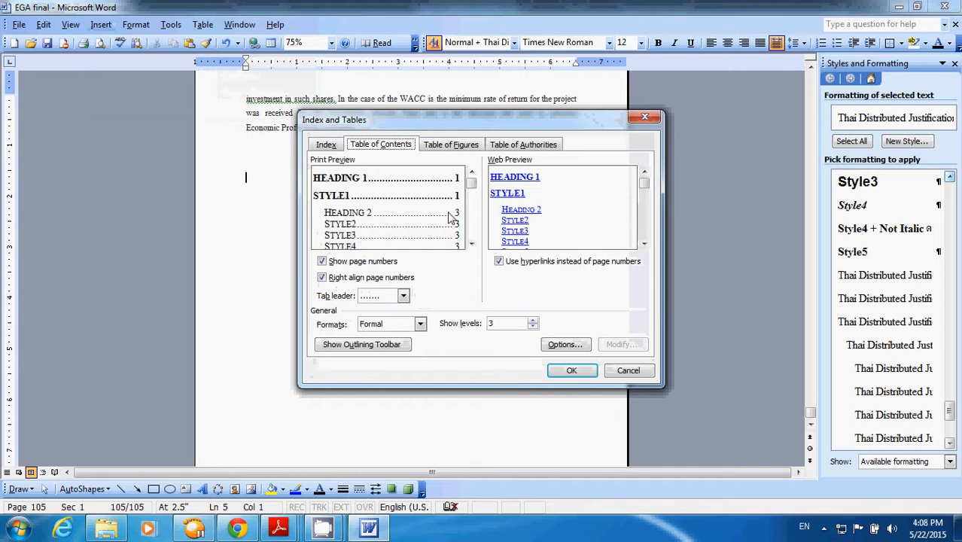
pyautogui.click(590, 372)
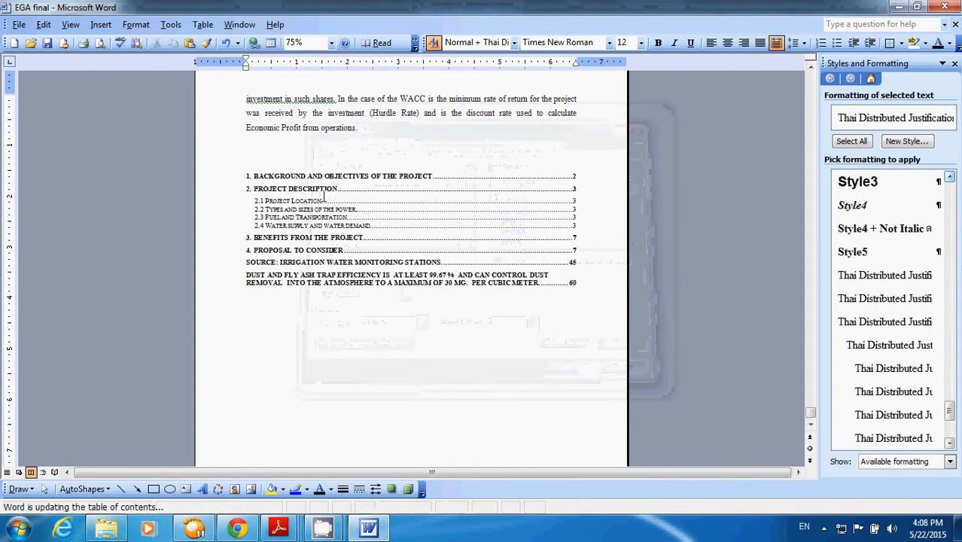
# - Set the zoom to 100% and remove bold from all entries of the table of contents
pyautogui.click(331, 45)
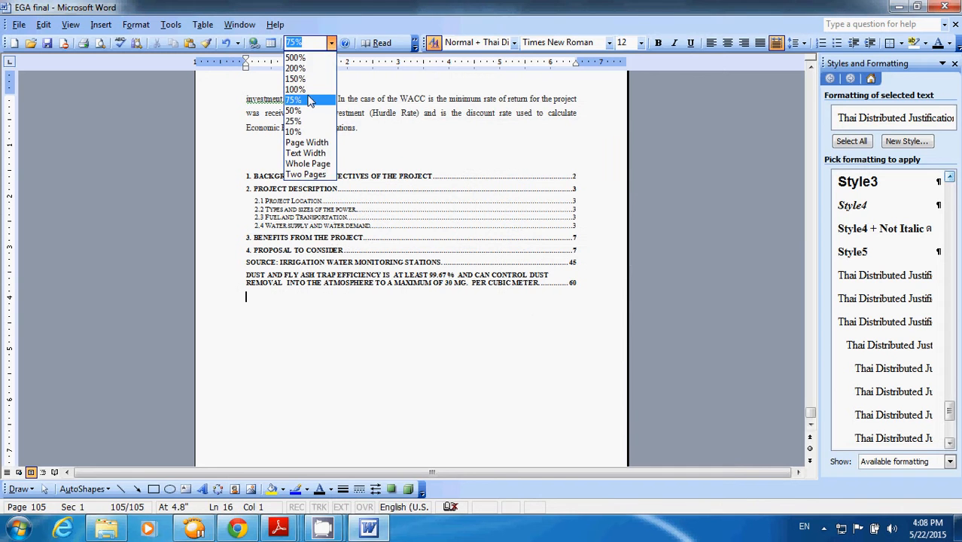
pyautogui.click(309, 96)
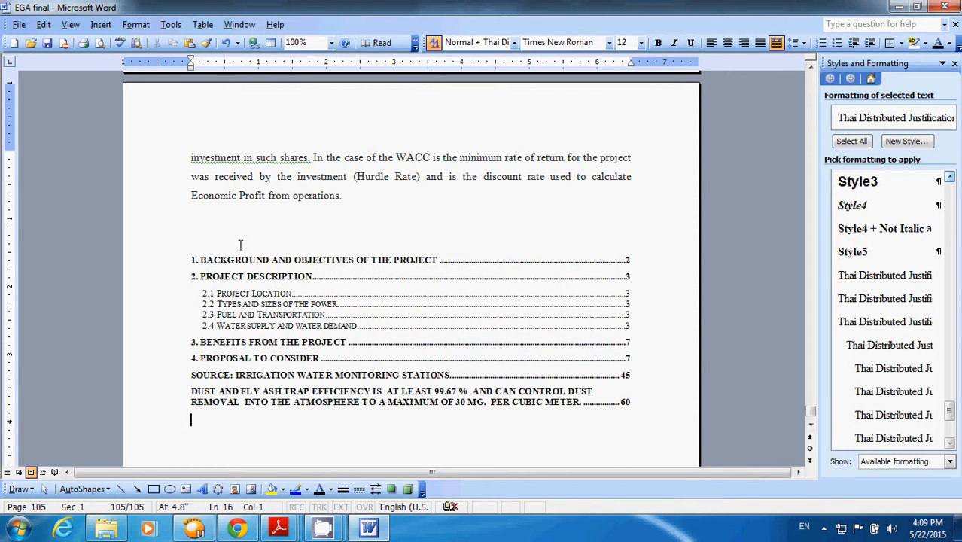
pyautogui.moveTo(243, 234); pyautogui.dragTo(264, 385)
pyautogui.hotkey('ctrl', 'c')
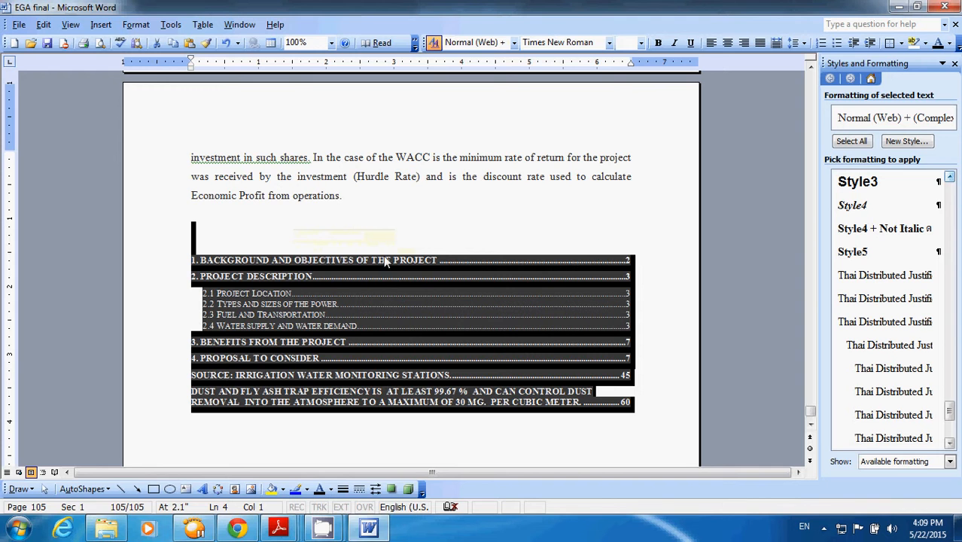
pyautogui.click(657, 44)
pyautogui.click(657, 44)
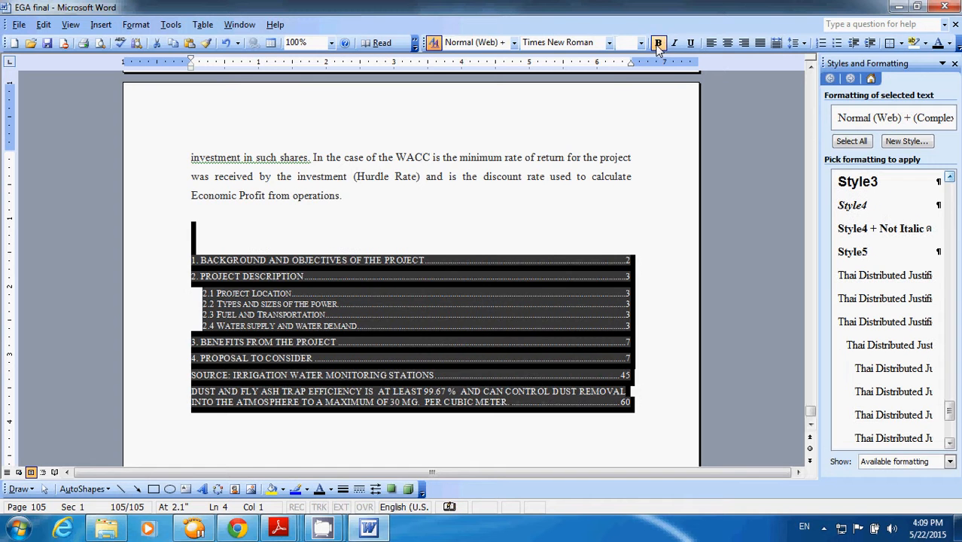
pyautogui.click(598, 198)
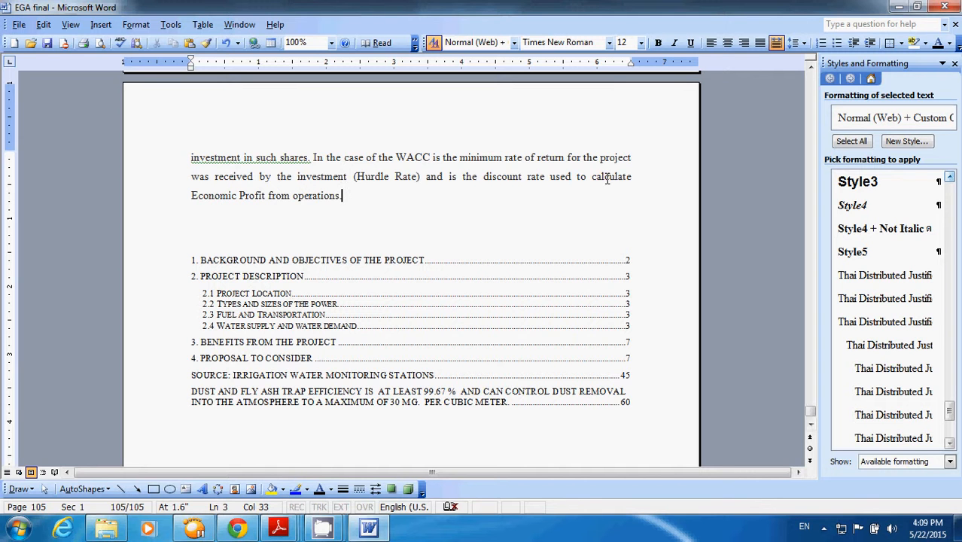
# - Copy the whole table of contents into a new blank document
pyautogui.scroll(-3, 608, 176)
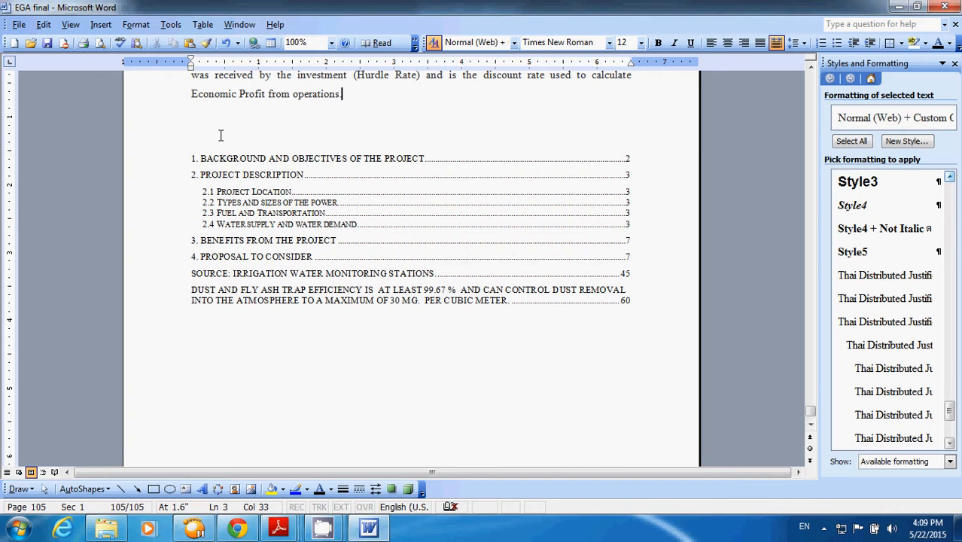
pyautogui.moveTo(220, 135); pyautogui.dragTo(293, 333)
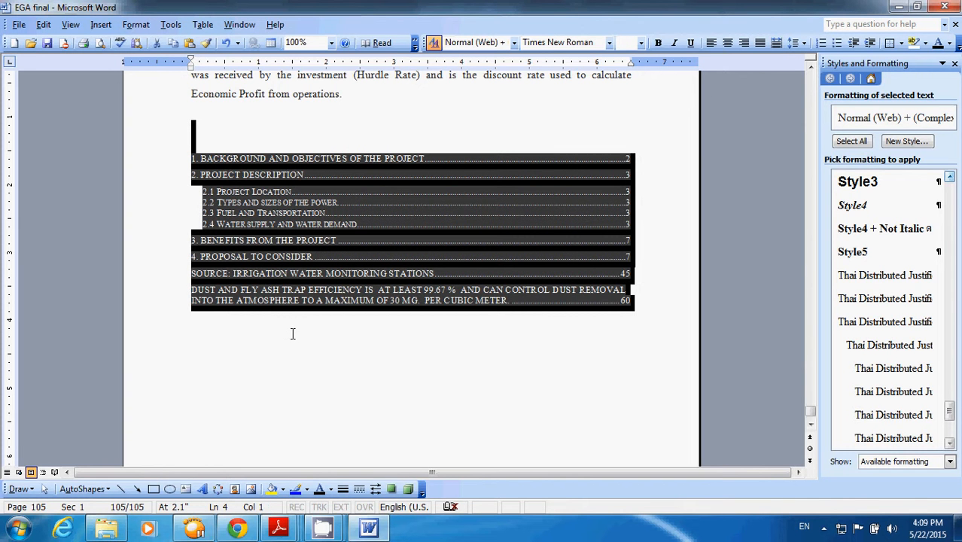
pyautogui.click(14, 43)
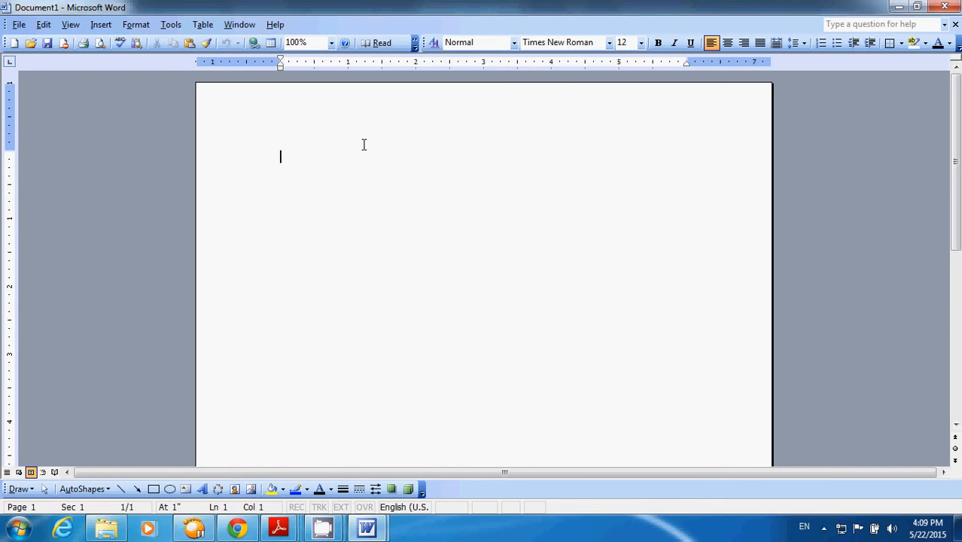
pyautogui.hotkey('ctrl', 'v')
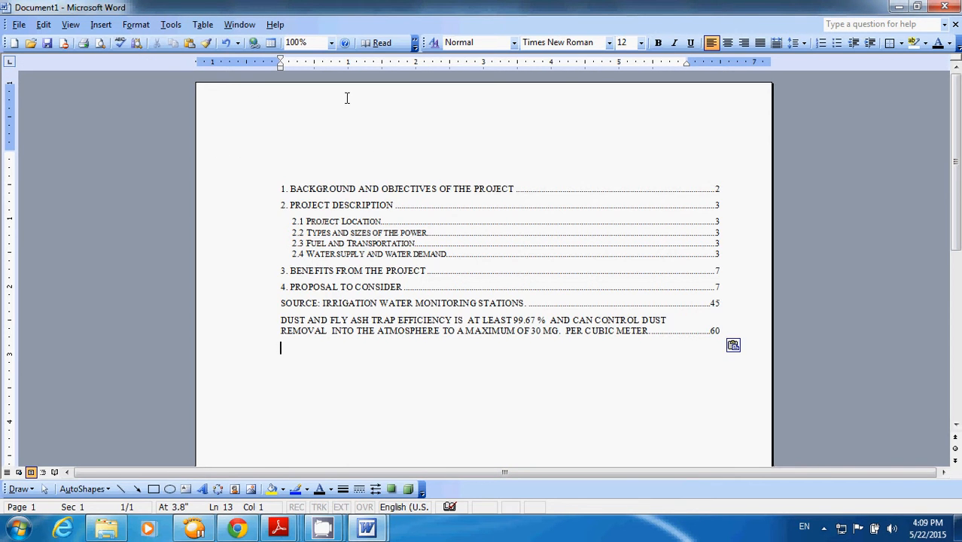
# - Try to print the new document with CutePDF Writer, then cancel saving the PDF file
pyautogui.click(18, 24)
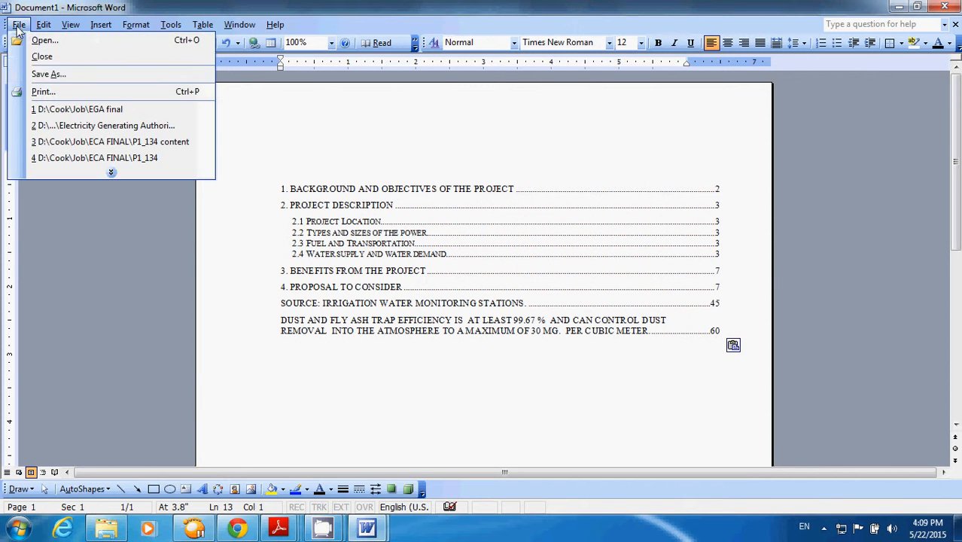
pyautogui.click(47, 92)
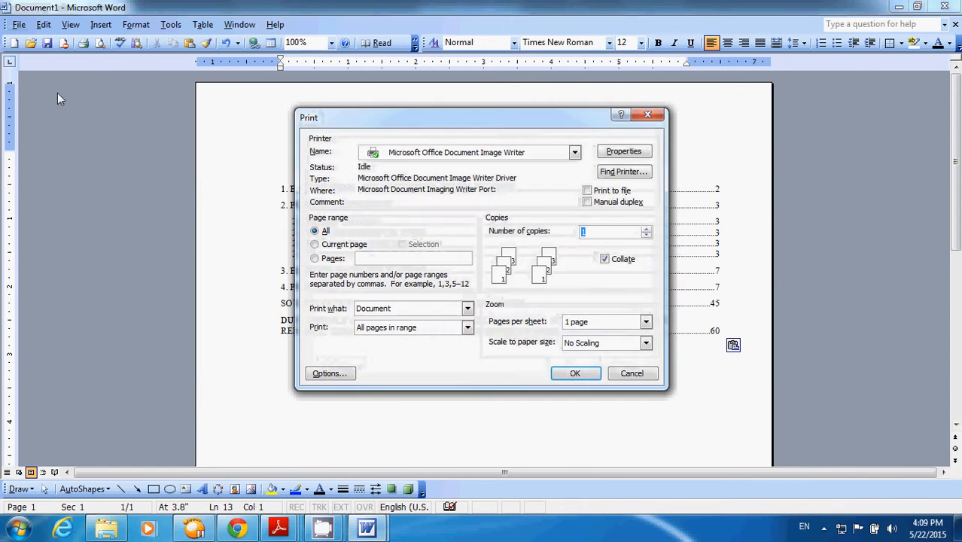
pyautogui.click(575, 152)
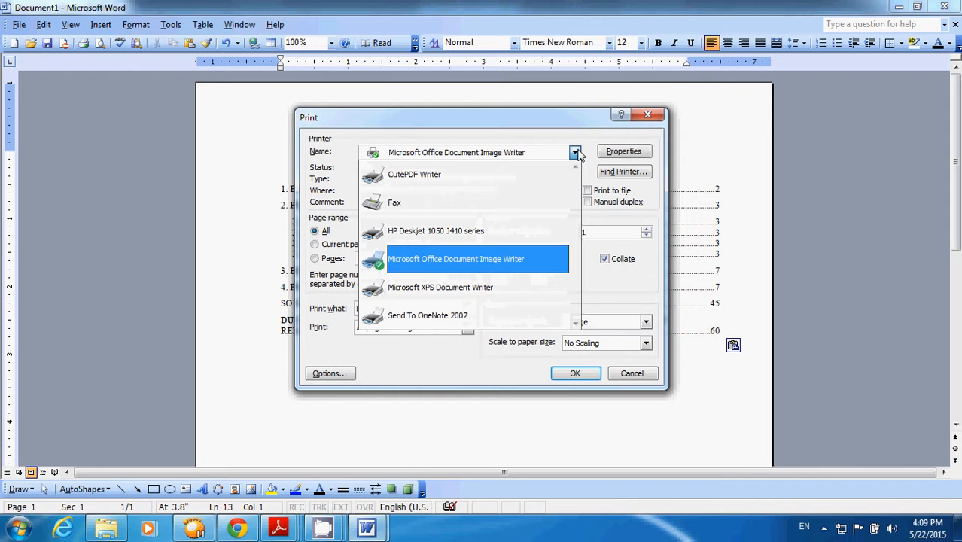
pyautogui.click(434, 181)
pyautogui.click(573, 373)
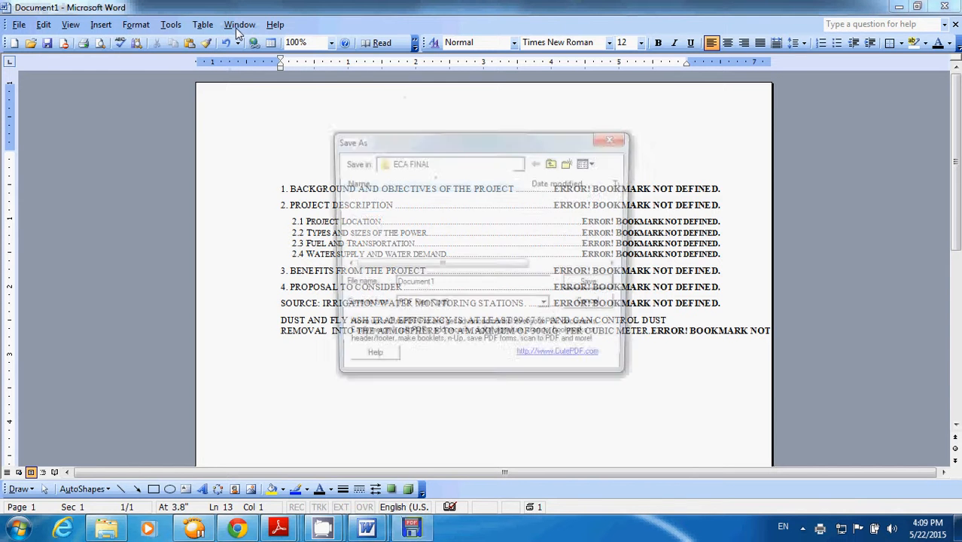
pyautogui.click(593, 307)
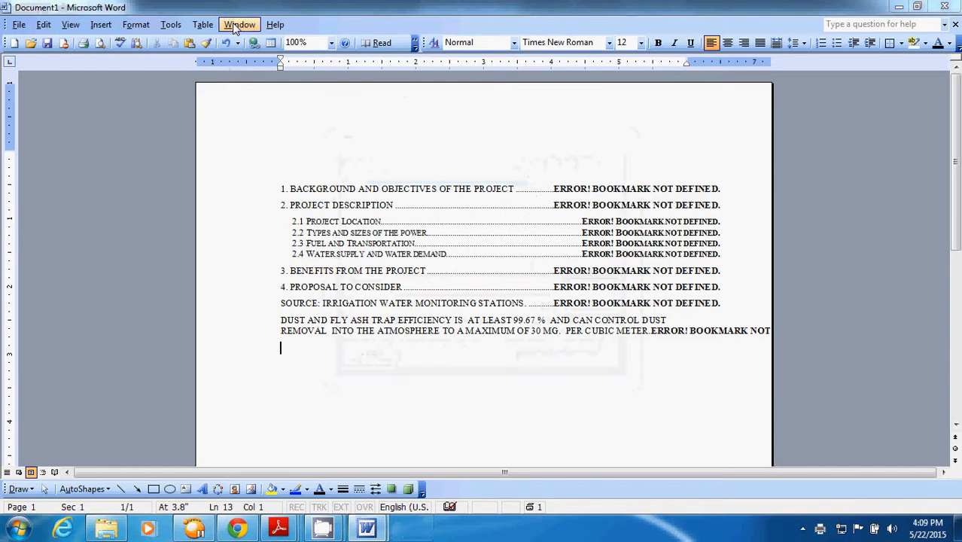
# - Switch back to the EGA final document and unlink the fields of the whole table of contents, turning it into static text
pyautogui.click(240, 24)
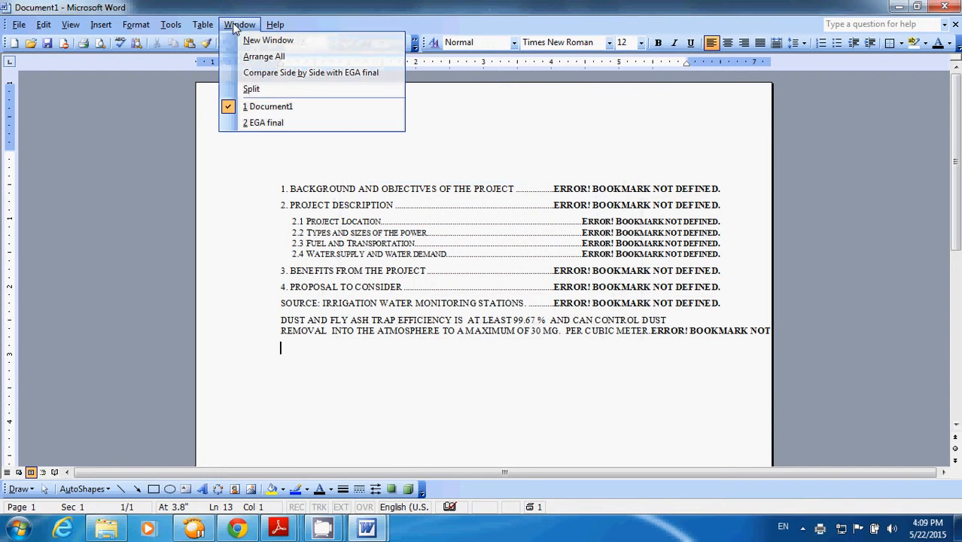
pyautogui.click(265, 125)
pyautogui.click(349, 111)
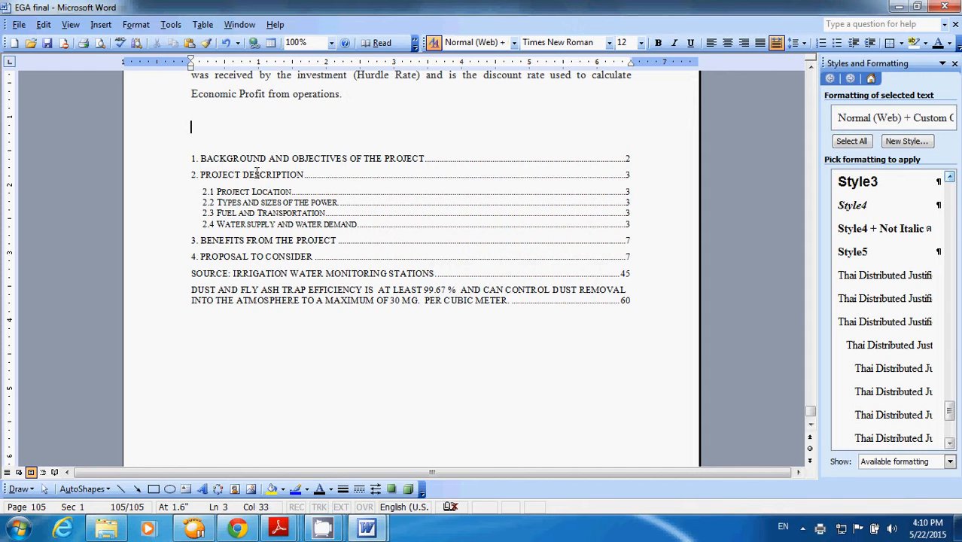
pyautogui.keyDown('shift'); pyautogui.click(378, 328); pyautogui.keyUp('shift')
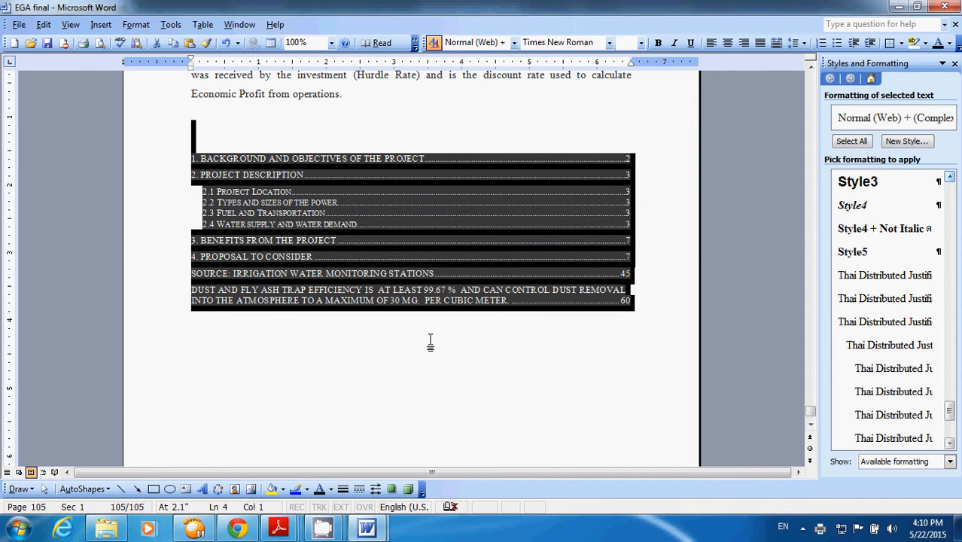
pyautogui.press('F9')
# - Add the note "Ctrl + Shift + F9" below the table of contents
pyautogui.click(452, 343)
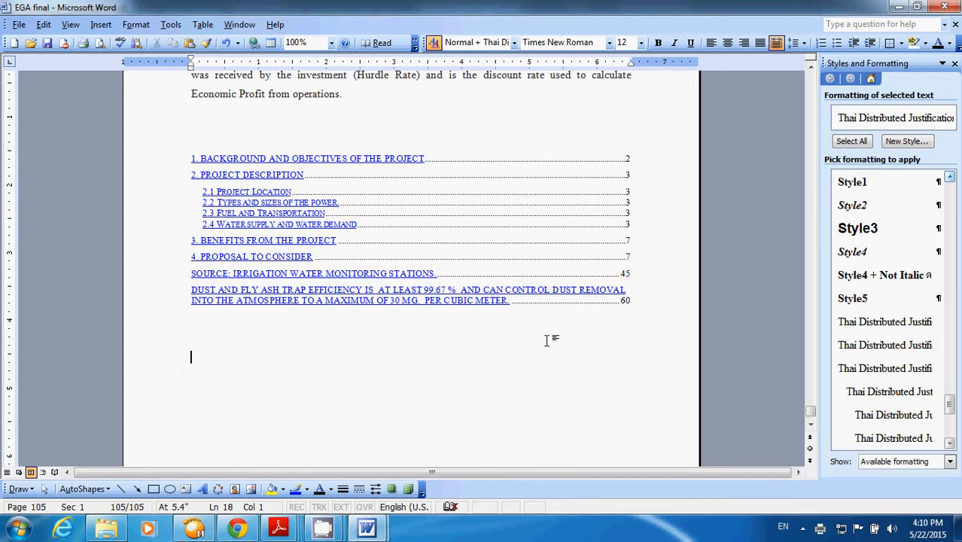
pyautogui.write('c')
pyautogui.write('trl')
pyautogui.write(' + Shi')
pyautogui.write('ft ')
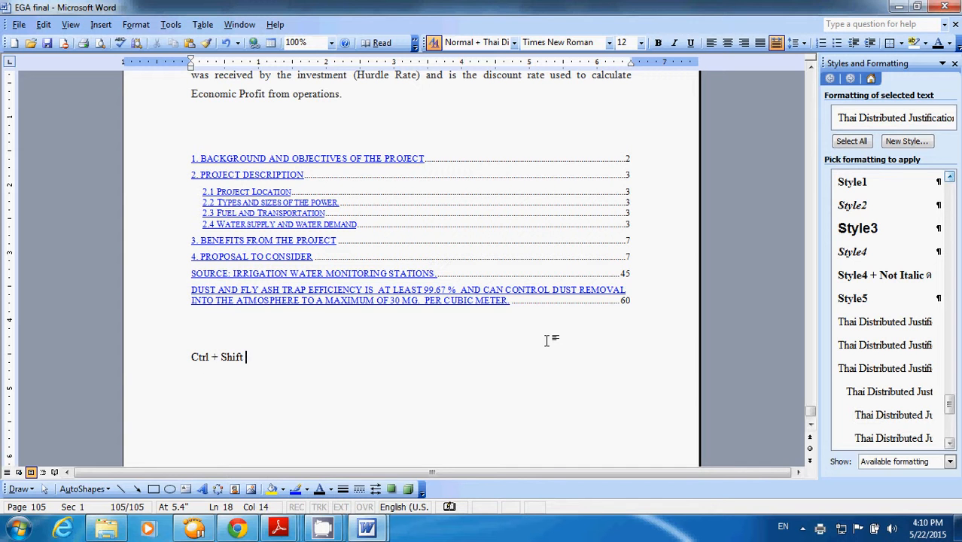
pyautogui.write('+ F9')
# - Remove the underline from all entries of the unlinked table of contents
pyautogui.click(192, 158)
pyautogui.moveTo(195, 139); pyautogui.dragTo(612, 329)
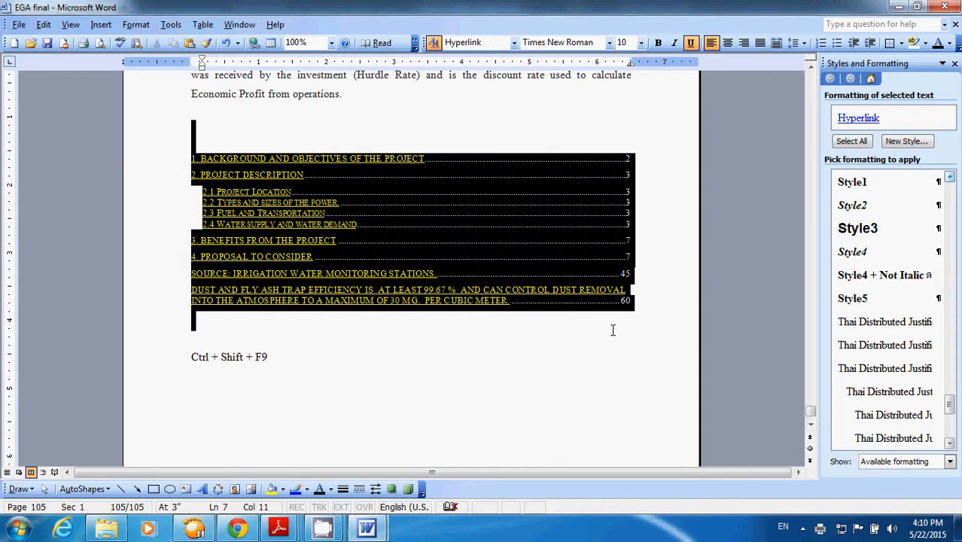
pyautogui.click(691, 44)
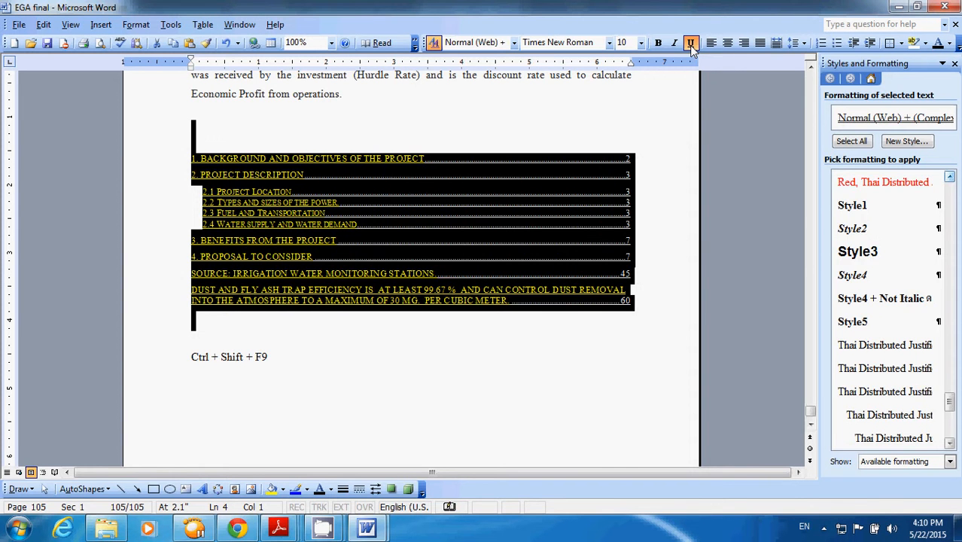
pyautogui.click(647, 159)
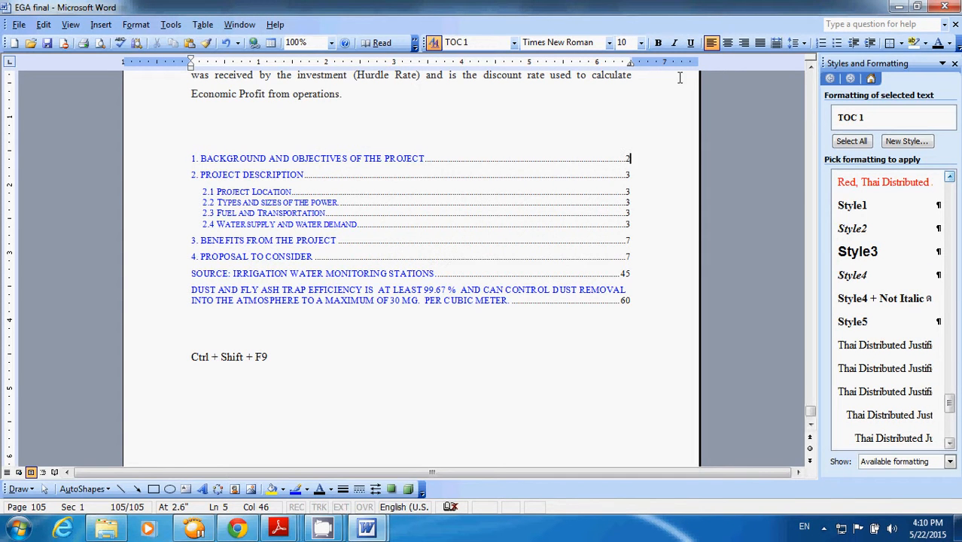
# - Copy the unlinked table of contents into Document1 below the first pasted copy
pyautogui.moveTo(220, 137); pyautogui.dragTo(586, 322)
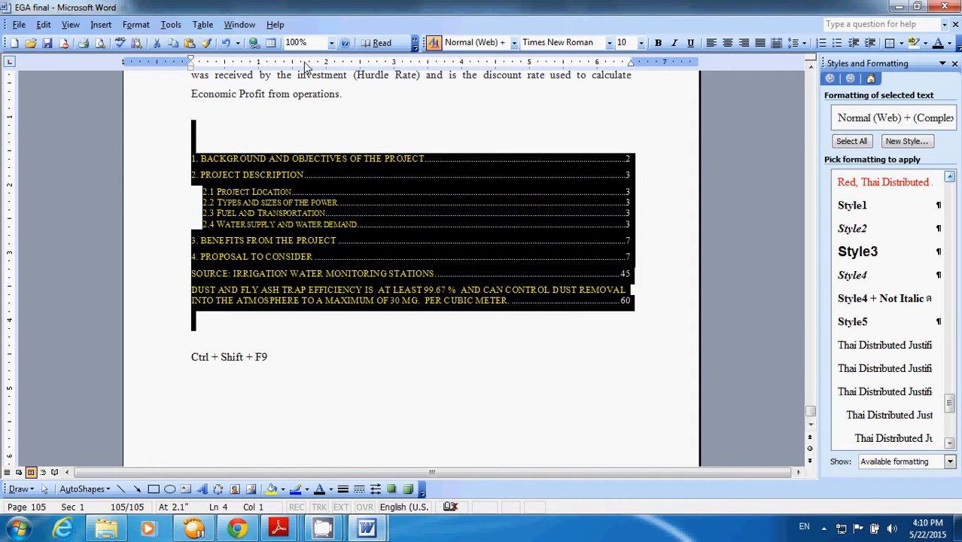
pyautogui.click(239, 24)
pyautogui.click(261, 60)
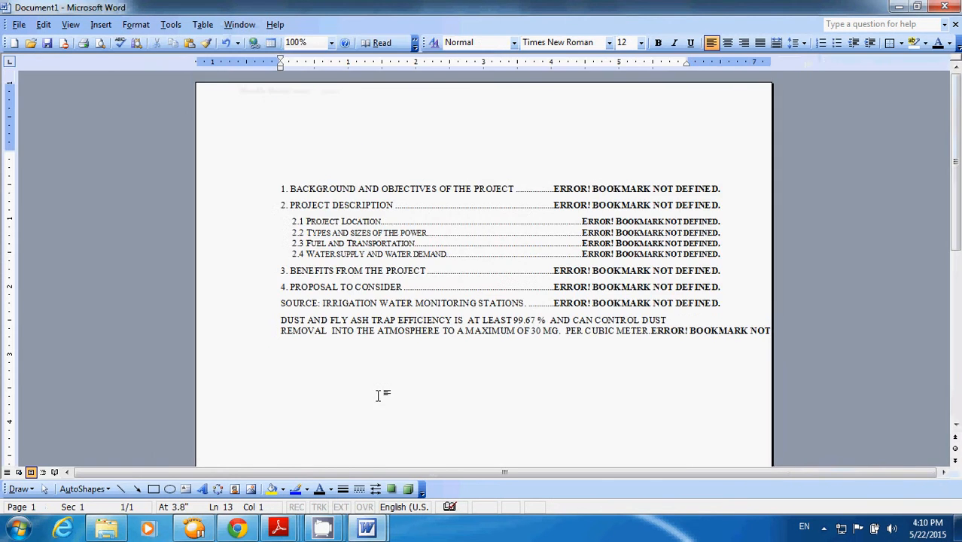
pyautogui.press('Return')
pyautogui.hotkey('ctrl', 'v')
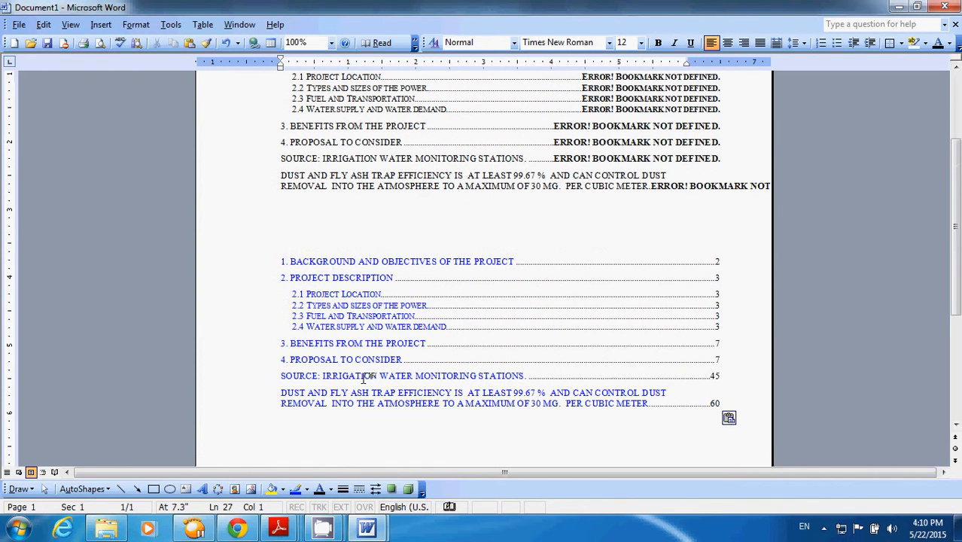
# - Test-print Document1 with CutePDF Writer and cancel saving the PDF
pyautogui.click(18, 25)
pyautogui.click(58, 94)
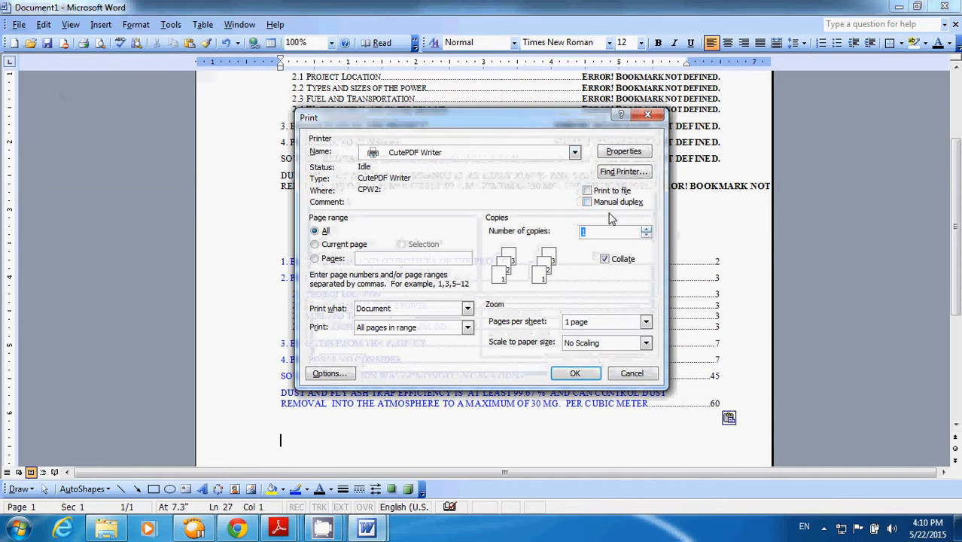
pyautogui.click(583, 371)
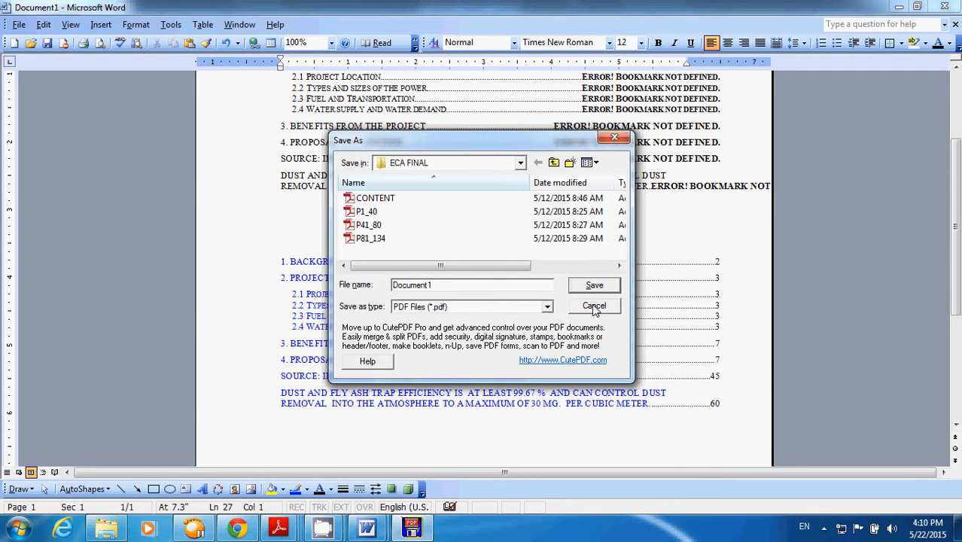
pyautogui.click(593, 307)
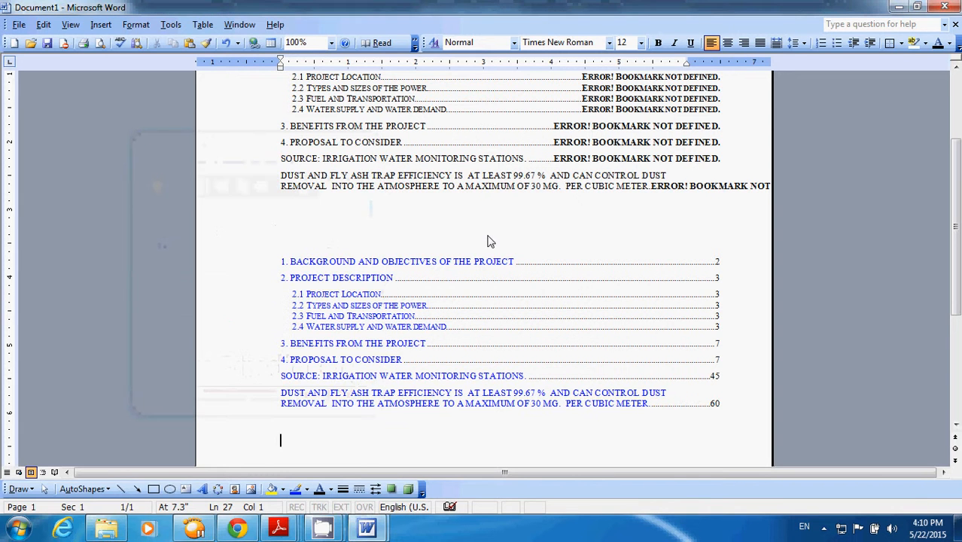
# - Switch to the EGA final document and review the Table of Figures options in Index and Tables without inserting anything
pyautogui.click(245, 26)
pyautogui.click(256, 74)
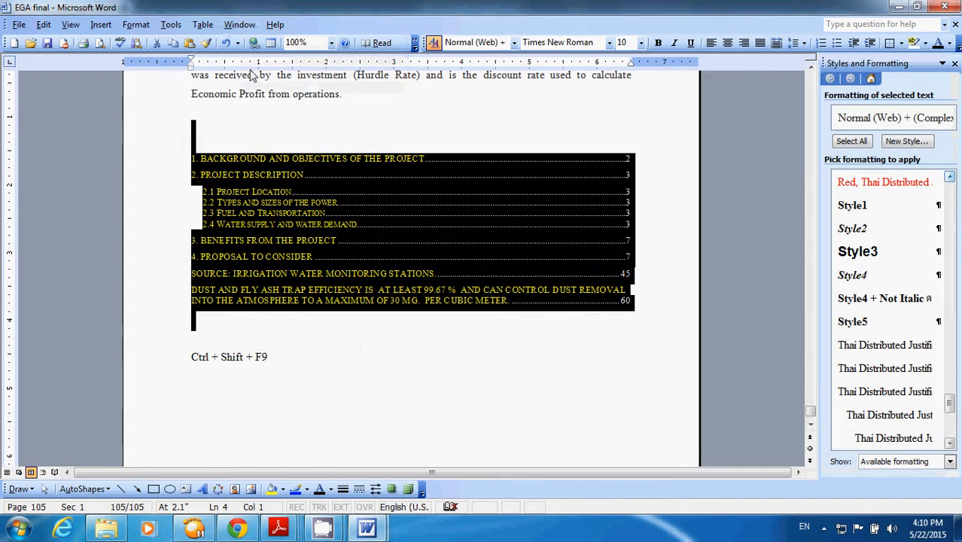
pyautogui.click(102, 27)
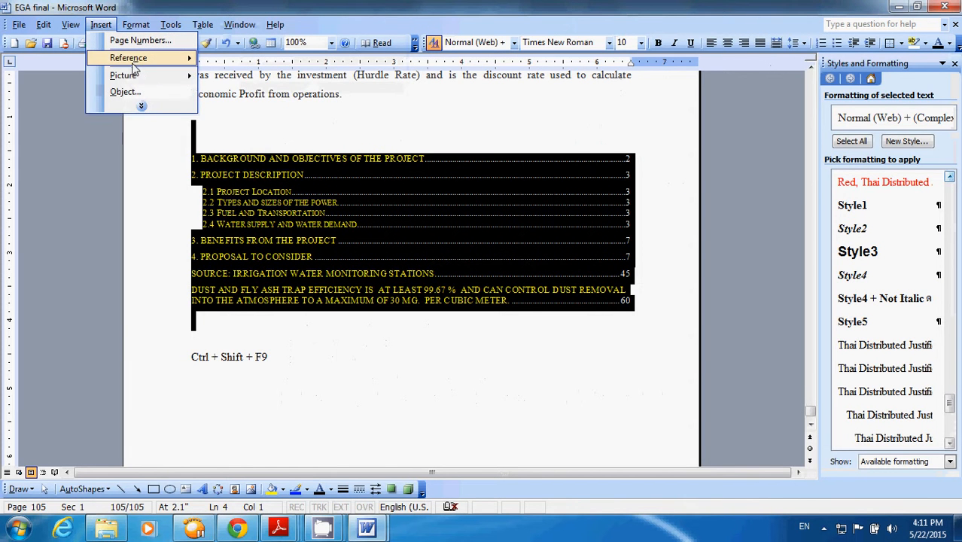
pyautogui.moveTo(135, 59)
pyautogui.click(238, 111)
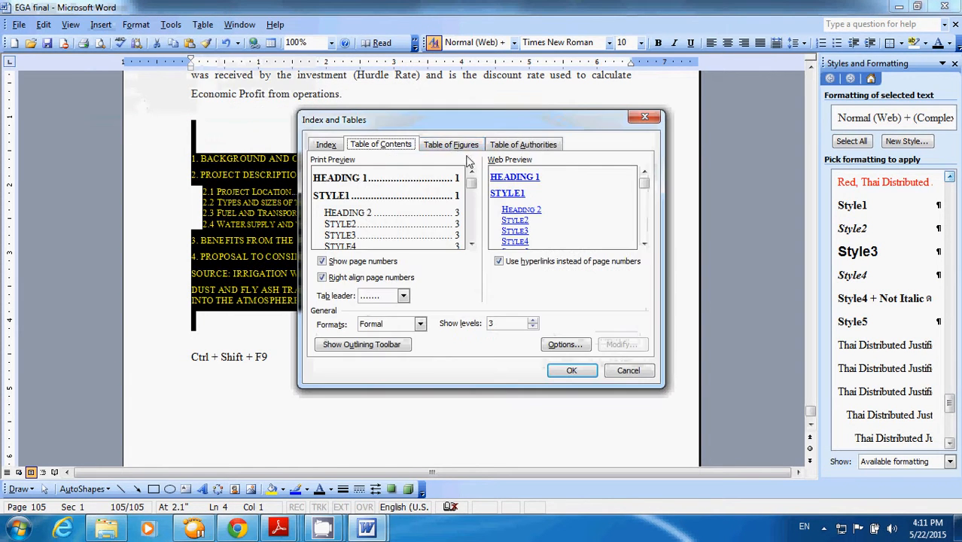
pyautogui.click(455, 145)
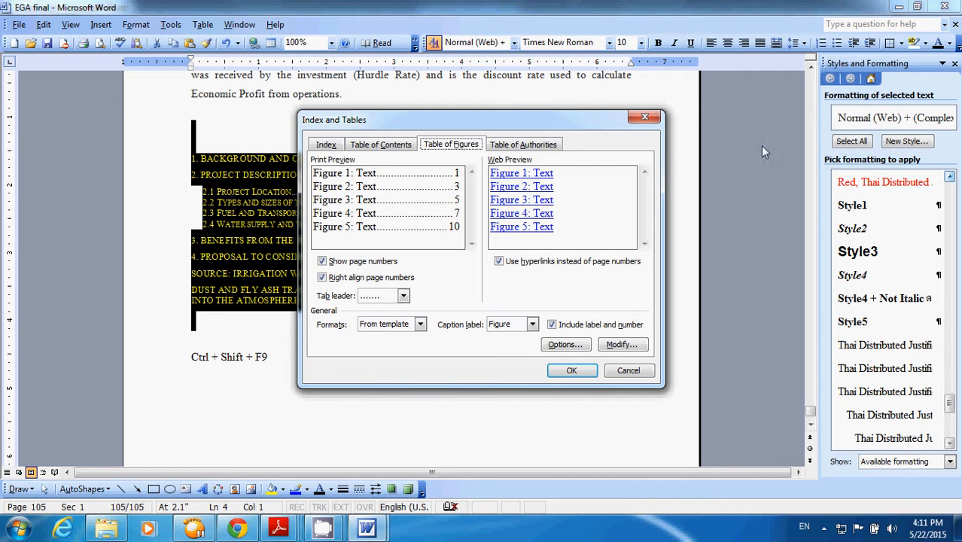
pyautogui.click(638, 369)
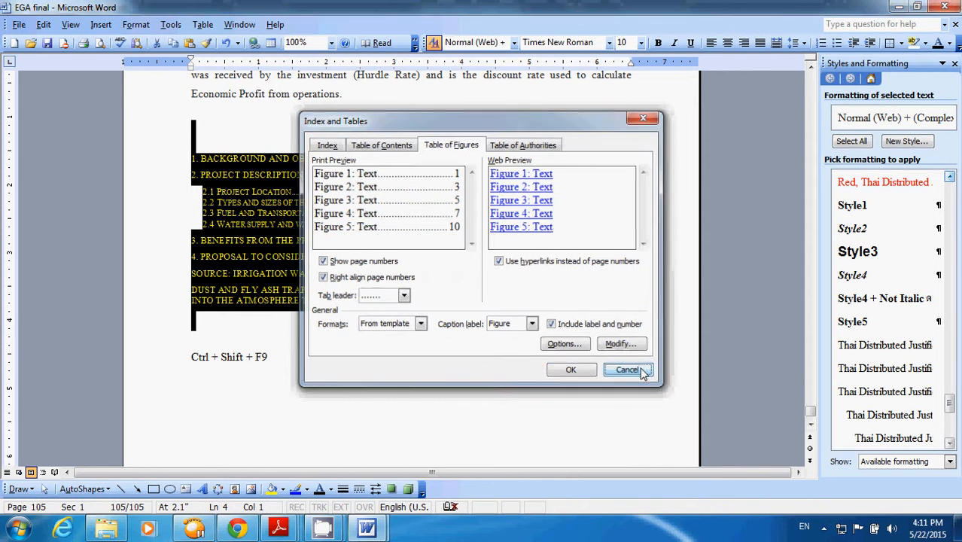
pyautogui.click(669, 209)
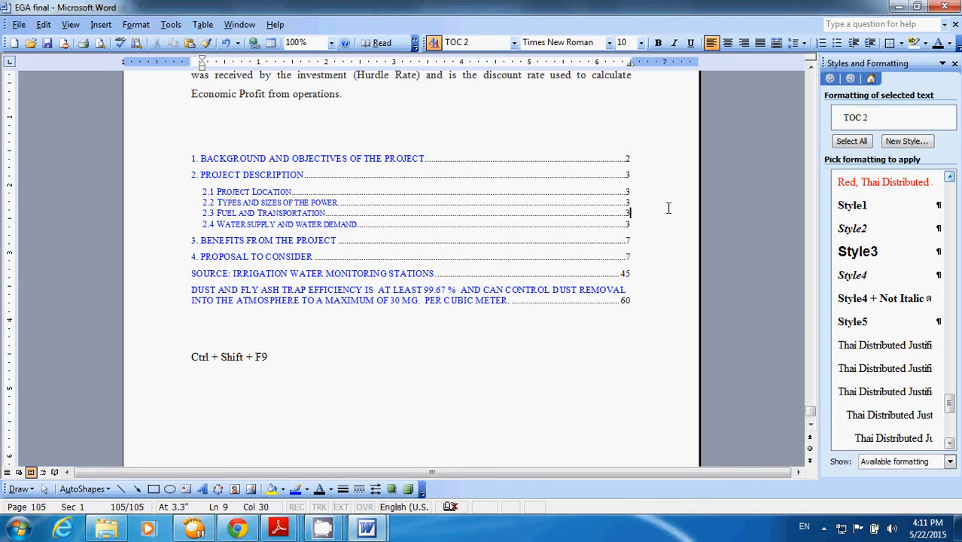
# - Set the document zoom to 75% and select the Figure 1.1 caption below the map on page 13
pyautogui.hotkey('ctrl', 'Home')
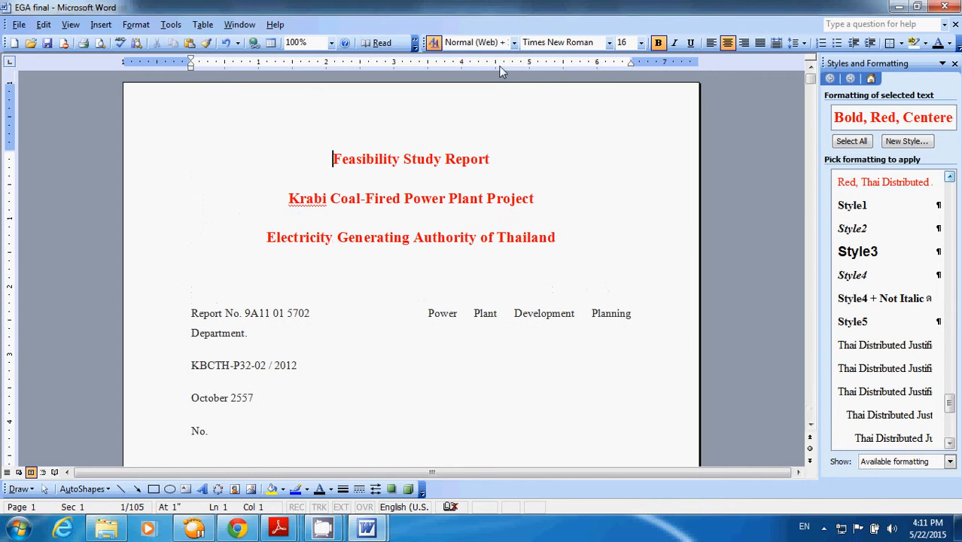
pyautogui.click(331, 43)
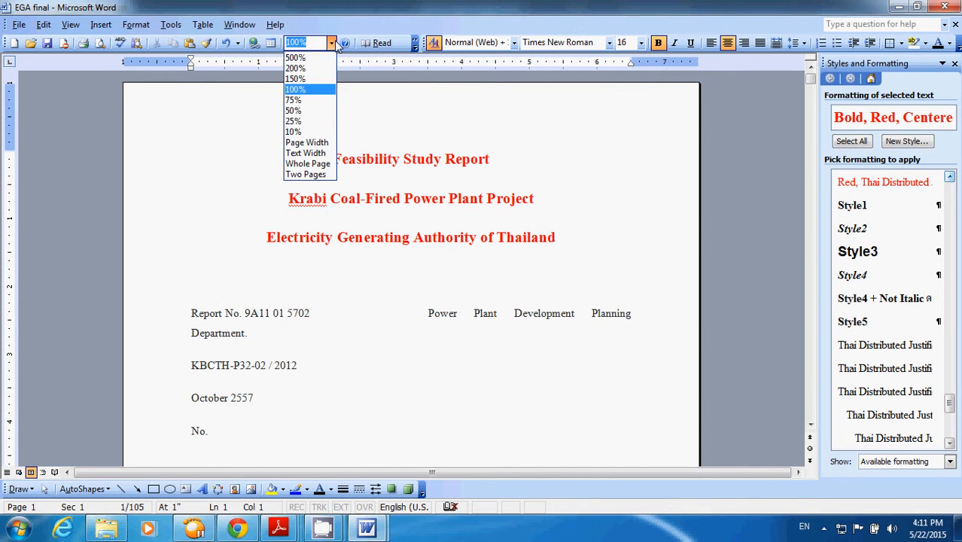
pyautogui.click(301, 100)
pyautogui.scroll(-8, 803, 331)
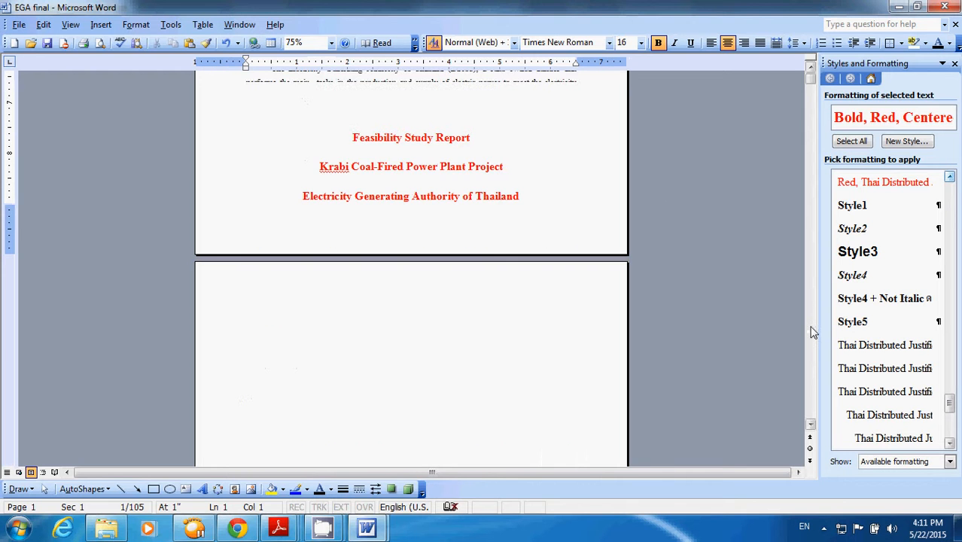
pyautogui.scroll(-4, 809, 327)
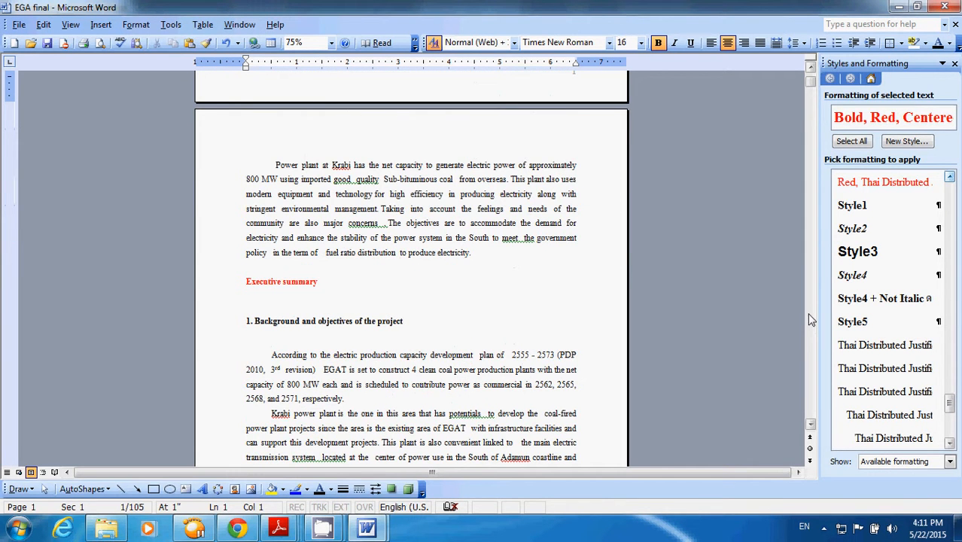
pyautogui.scroll(-20, 809, 320)
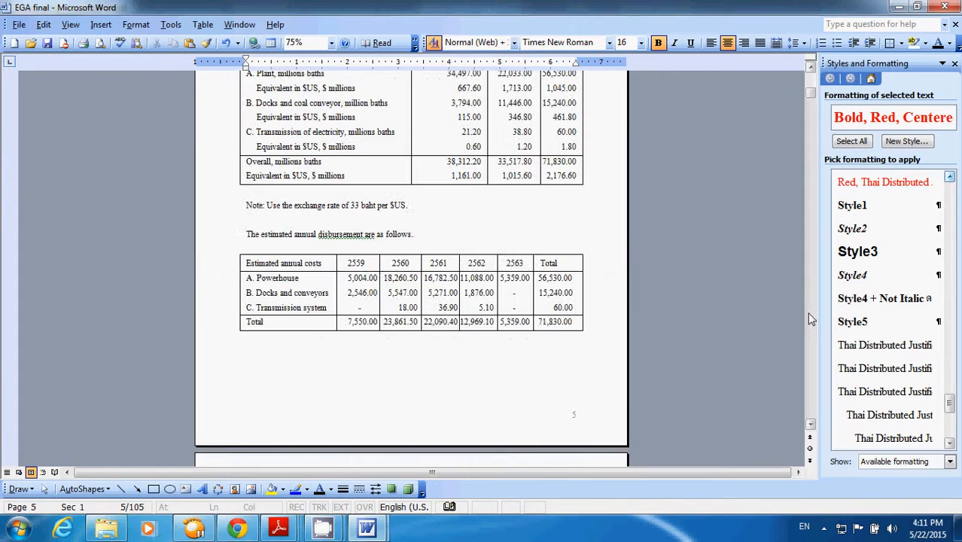
pyautogui.scroll(-20, 810, 320)
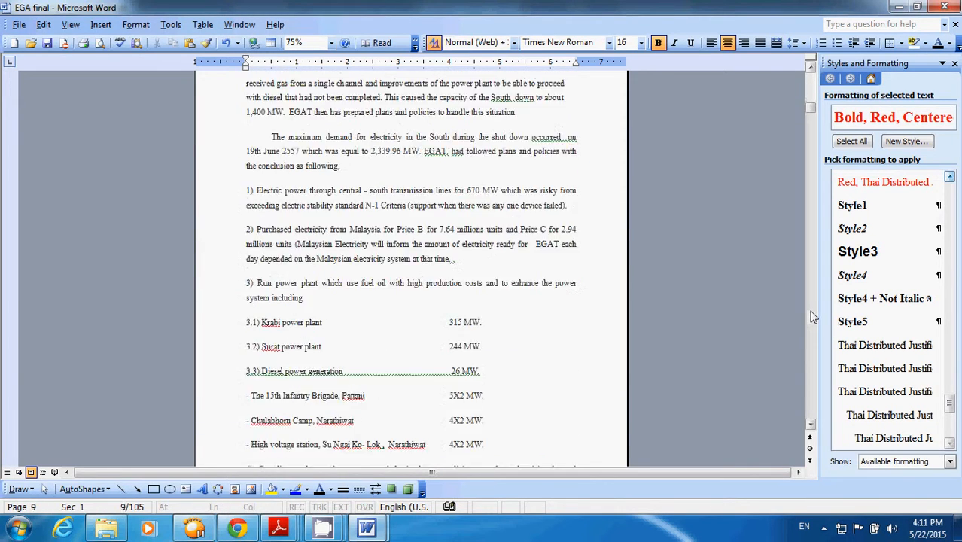
pyautogui.scroll(-20, 813, 316)
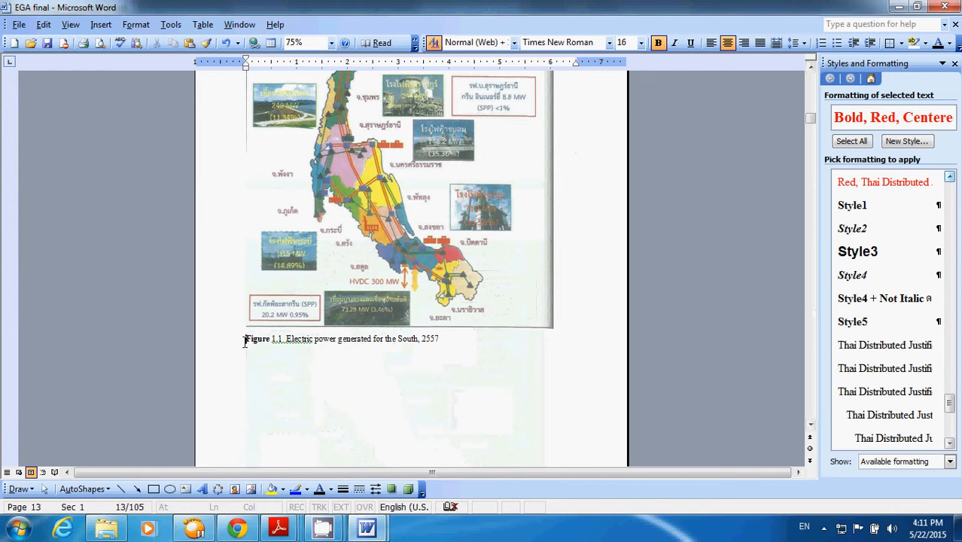
pyautogui.moveTo(245, 341); pyautogui.dragTo(508, 348)
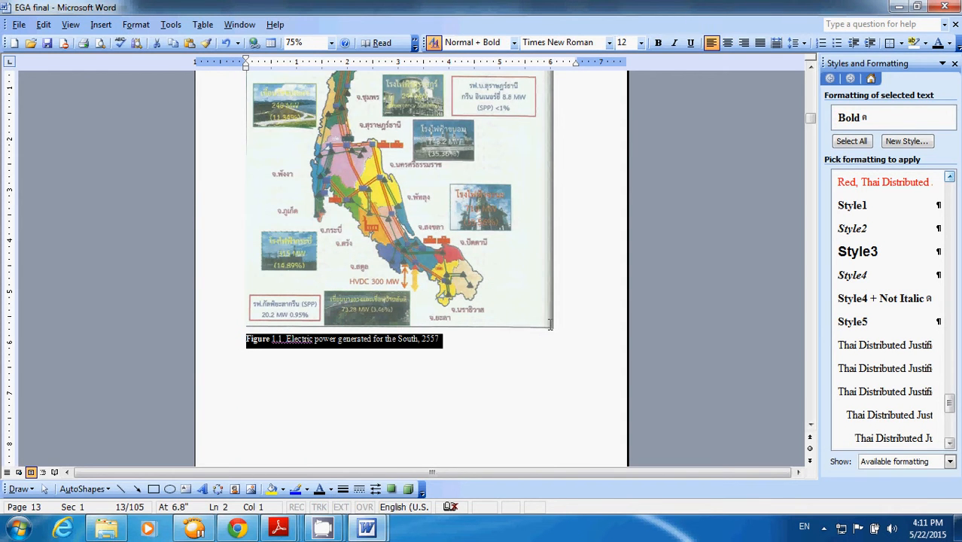
# - Compare the Table of Contents and Table of Figures settings in Index and Tables, leaving without inserting either
pyautogui.click(101, 24)
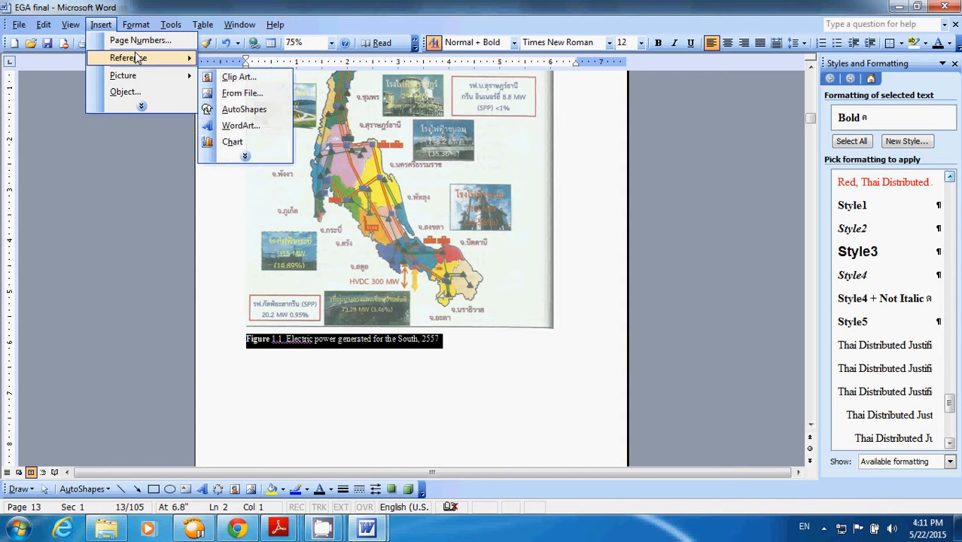
pyautogui.moveTo(134, 58)
pyautogui.click(239, 109)
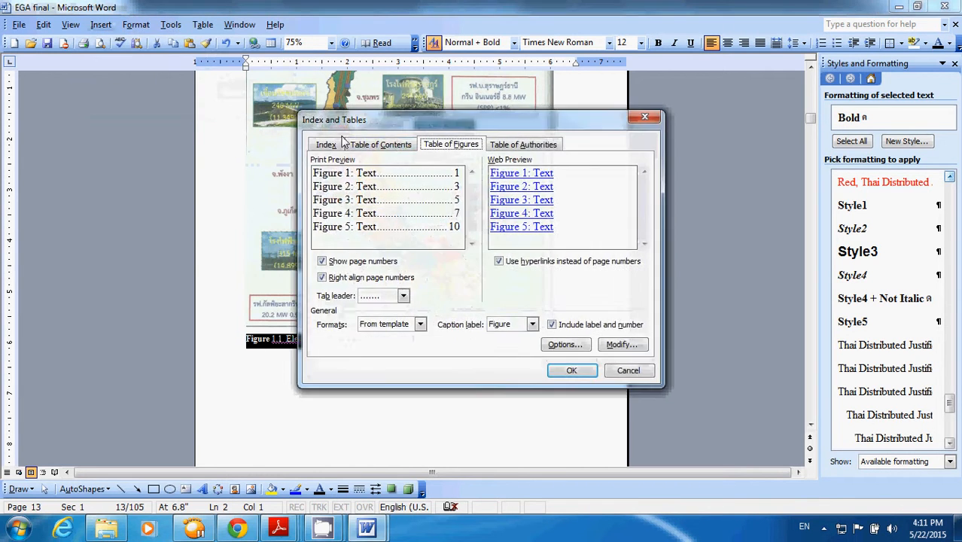
pyautogui.click(369, 145)
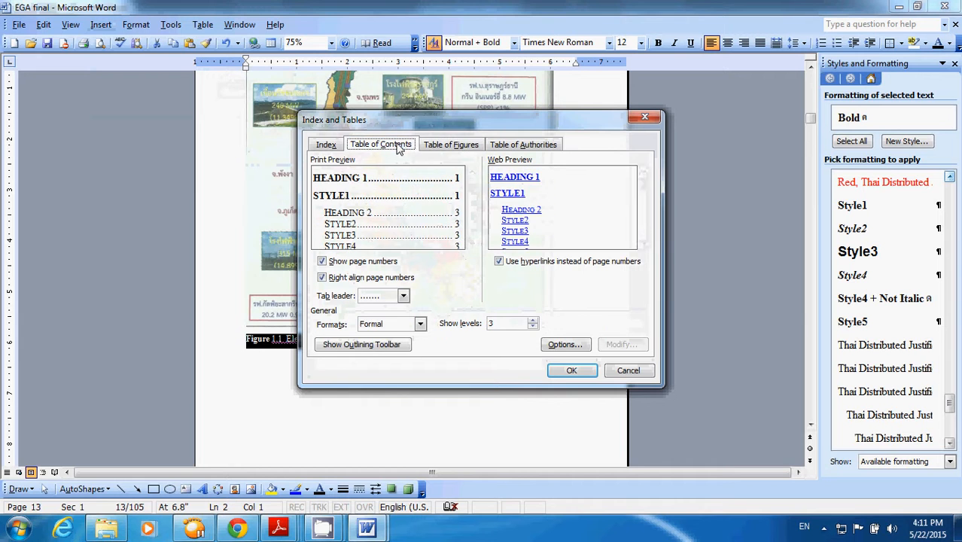
pyautogui.click(454, 147)
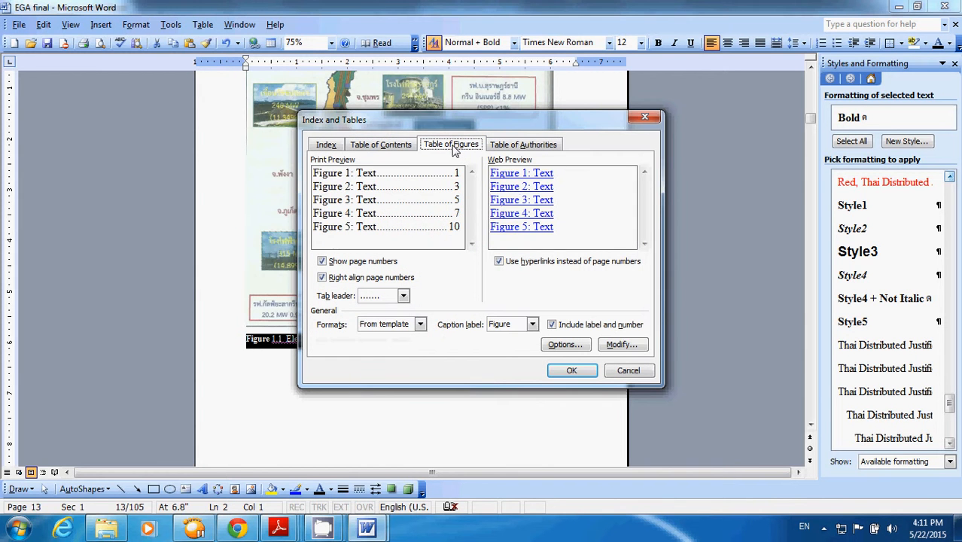
pyautogui.click(627, 371)
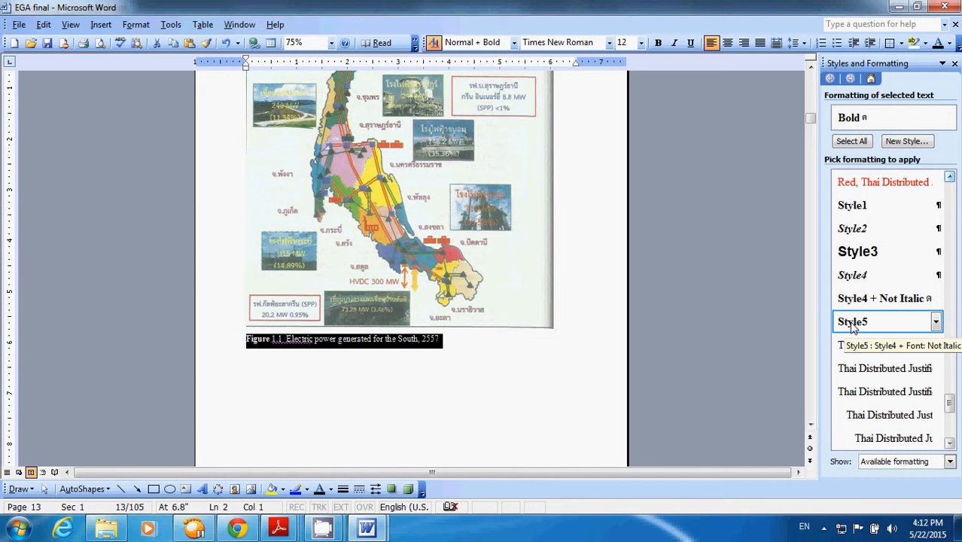
# - Apply the Heading 1 style to the selected Figure 1.1 caption
pyautogui.click(950, 207)
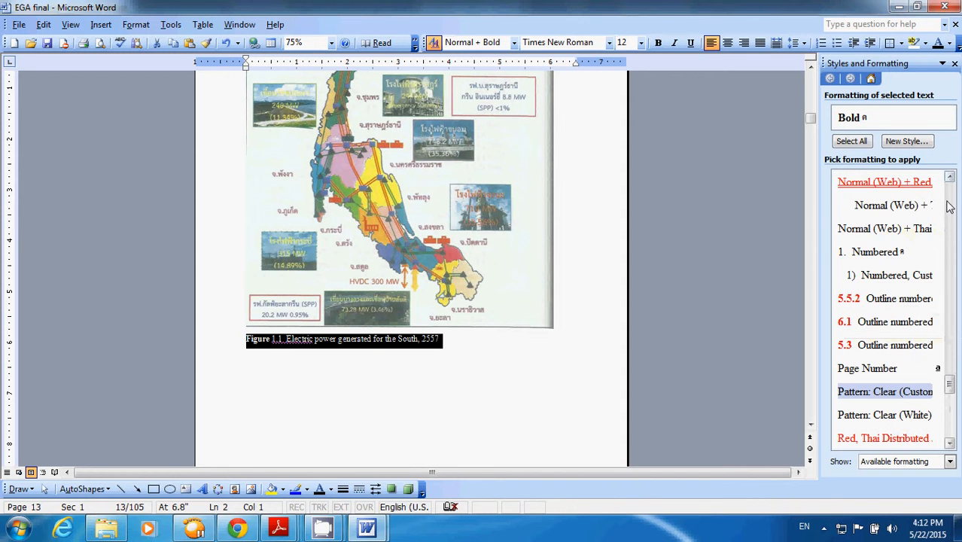
pyautogui.moveTo(950, 385); pyautogui.dragTo(951, 295)
pyautogui.click(893, 348)
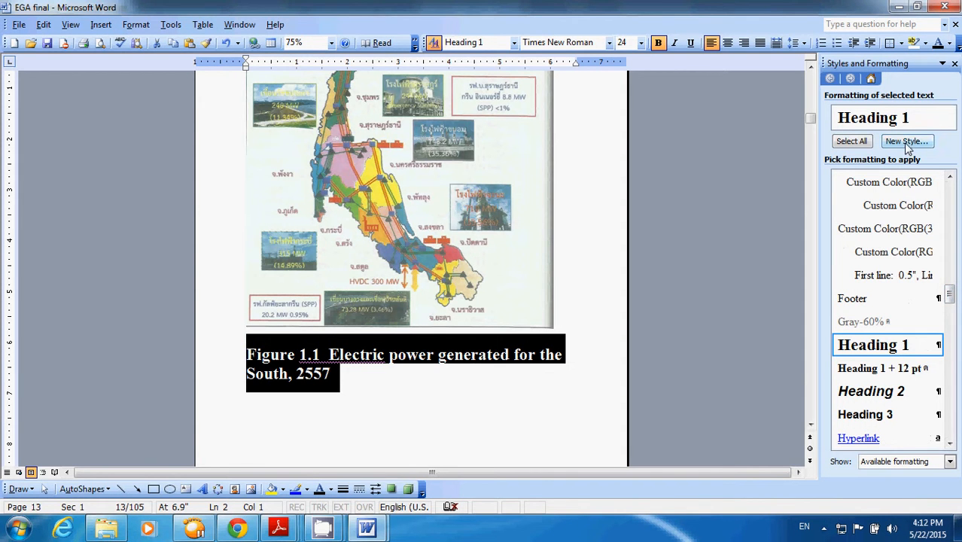
# - Create a new paragraph style based on Heading 1 with 12 pt font size and apply it to the Figure 1.1 caption
pyautogui.click(905, 141)
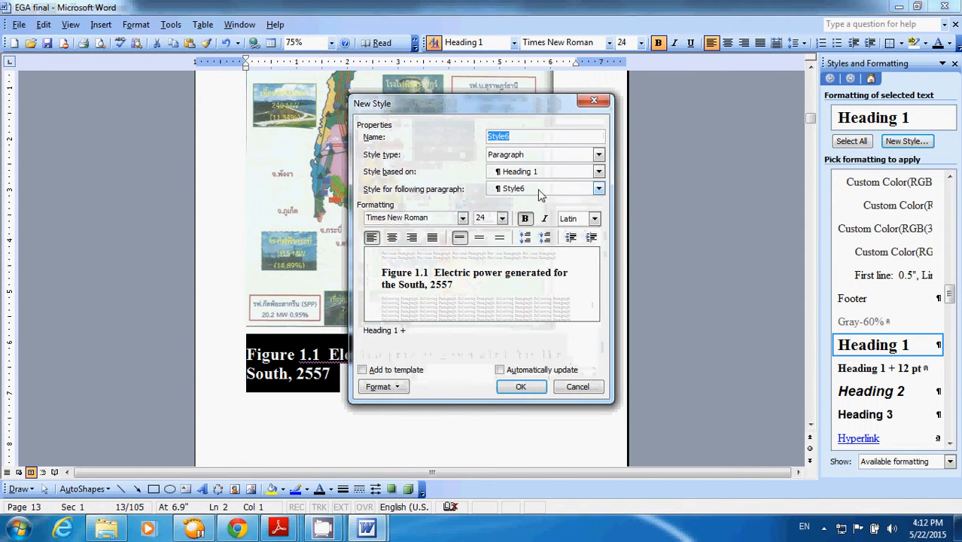
pyautogui.click(502, 218)
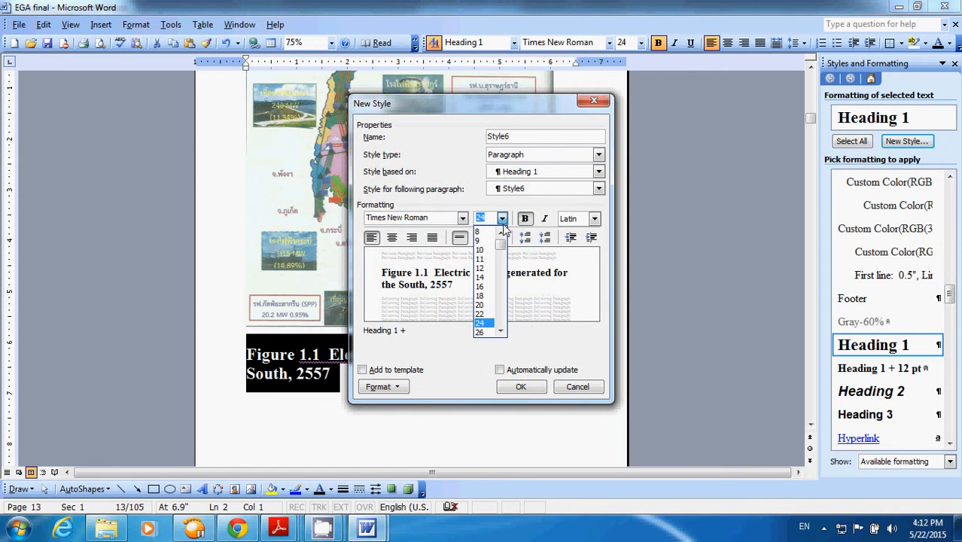
pyautogui.click(480, 268)
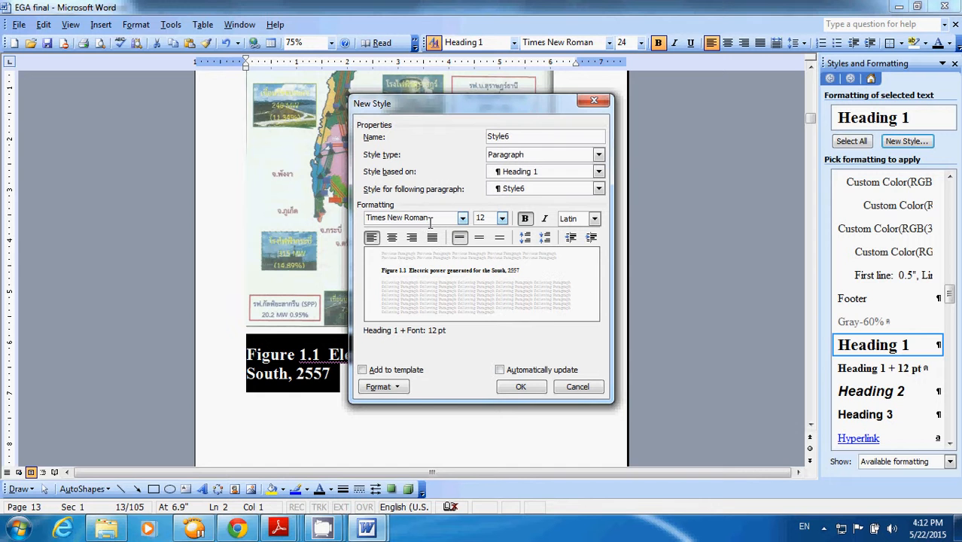
pyautogui.click(517, 387)
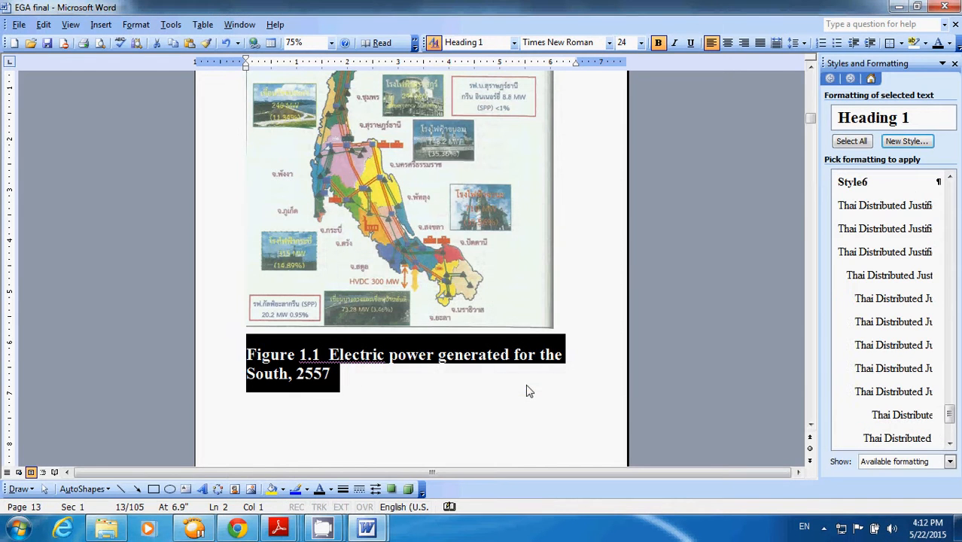
pyautogui.click(857, 184)
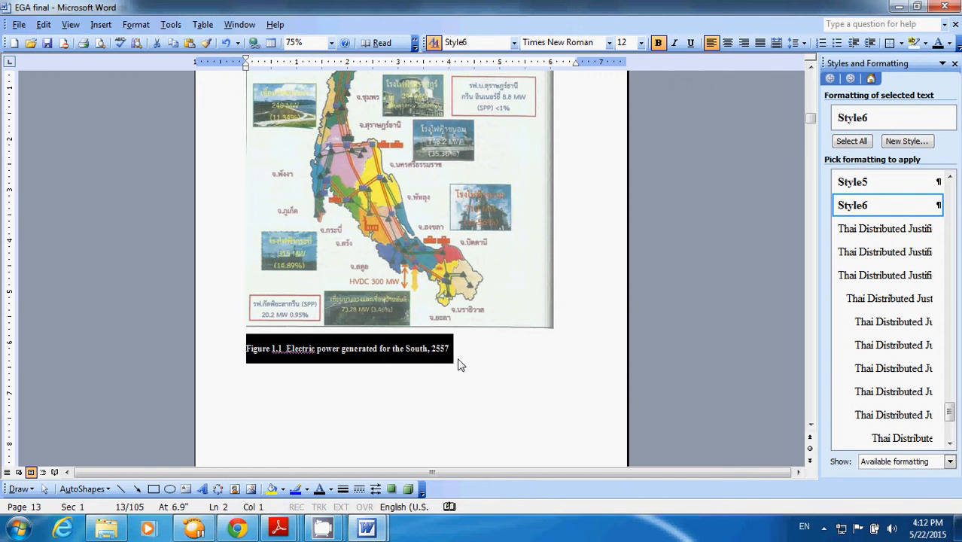
pyautogui.click(588, 377)
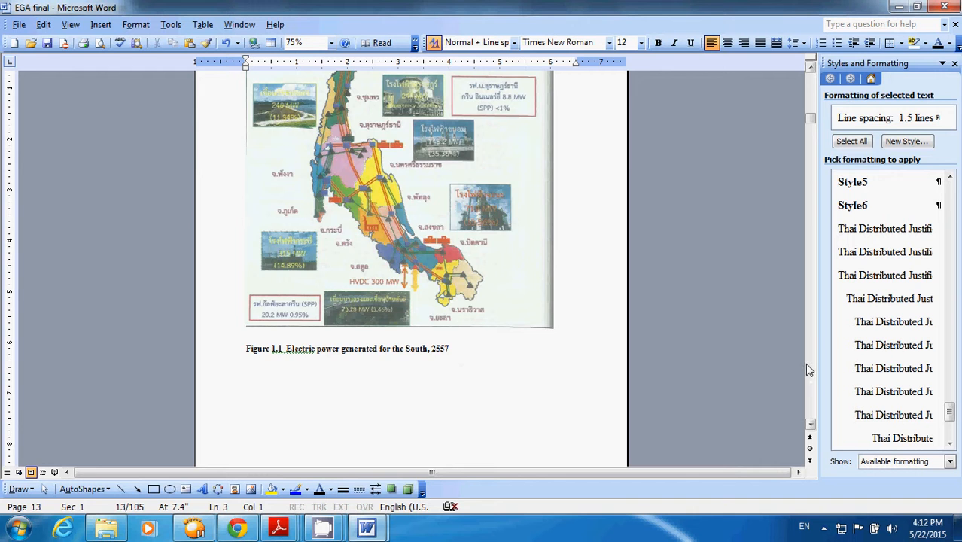
# - Apply Style6 to the Figure 1.2 caption below the bar chart on page 15
pyautogui.scroll(-10, 805, 363)
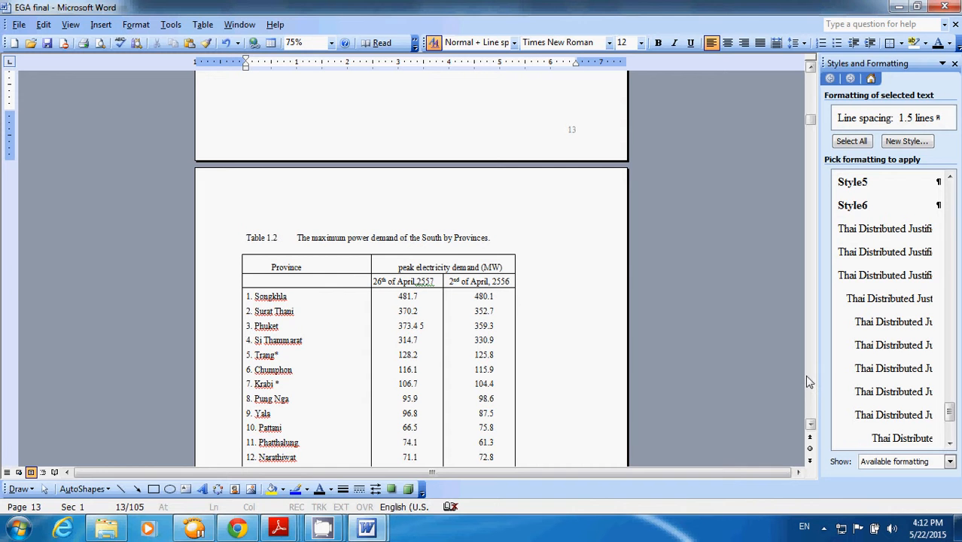
pyautogui.scroll(-15, 805, 374)
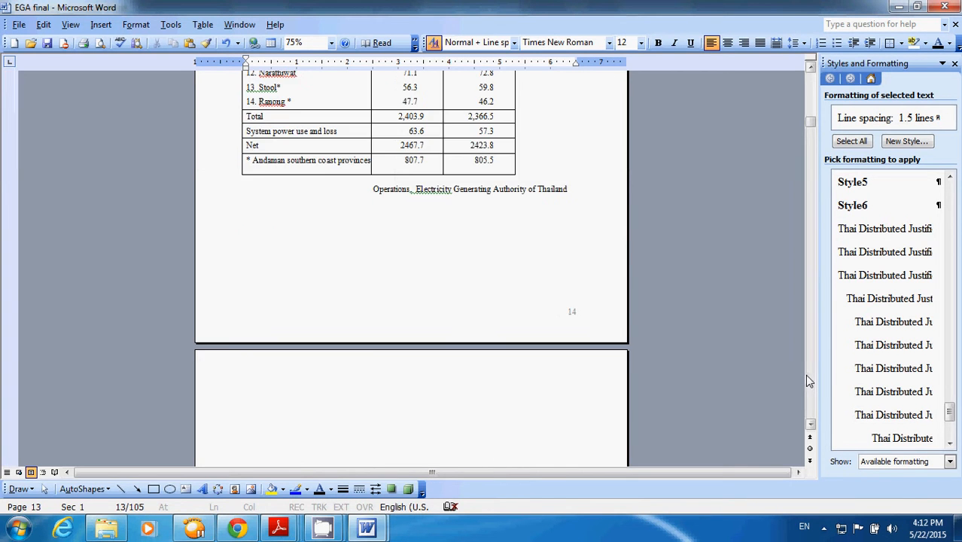
pyautogui.scroll(2, 517, 289)
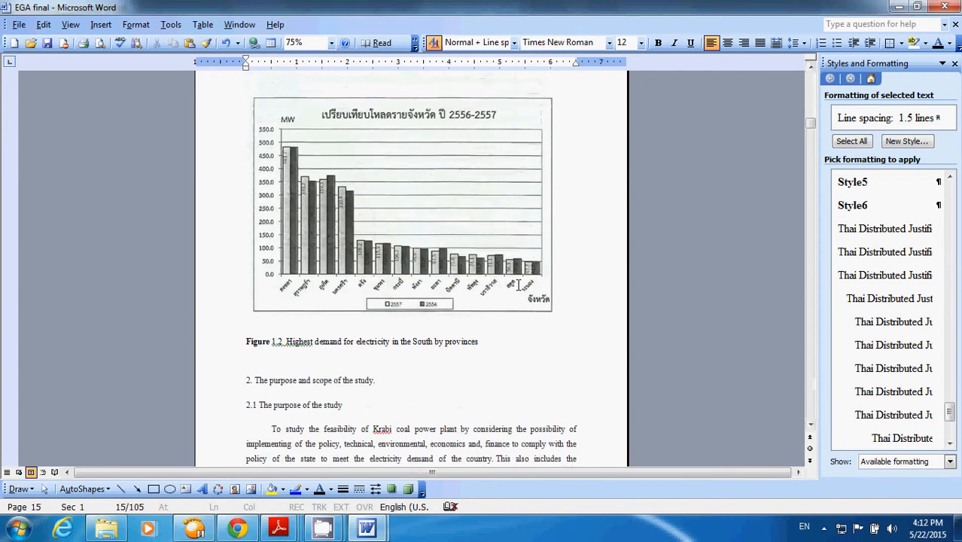
pyautogui.moveTo(489, 340); pyautogui.dragTo(234, 341)
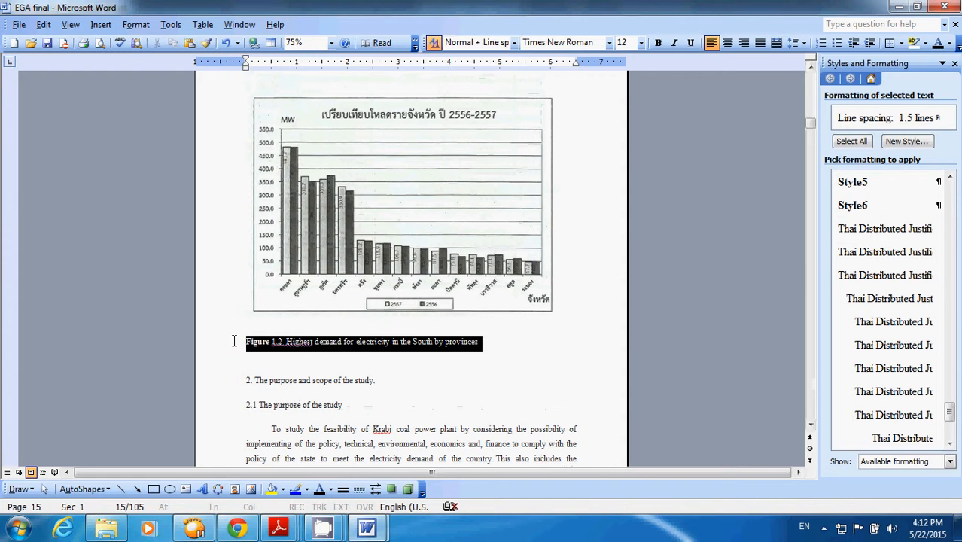
pyautogui.scroll(-4, 532, 344)
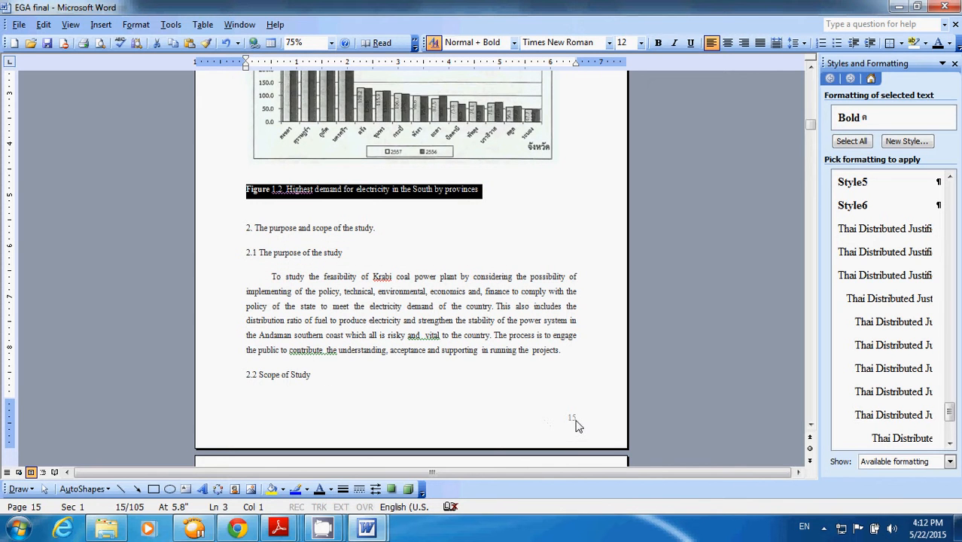
pyautogui.scroll(-3, 580, 408)
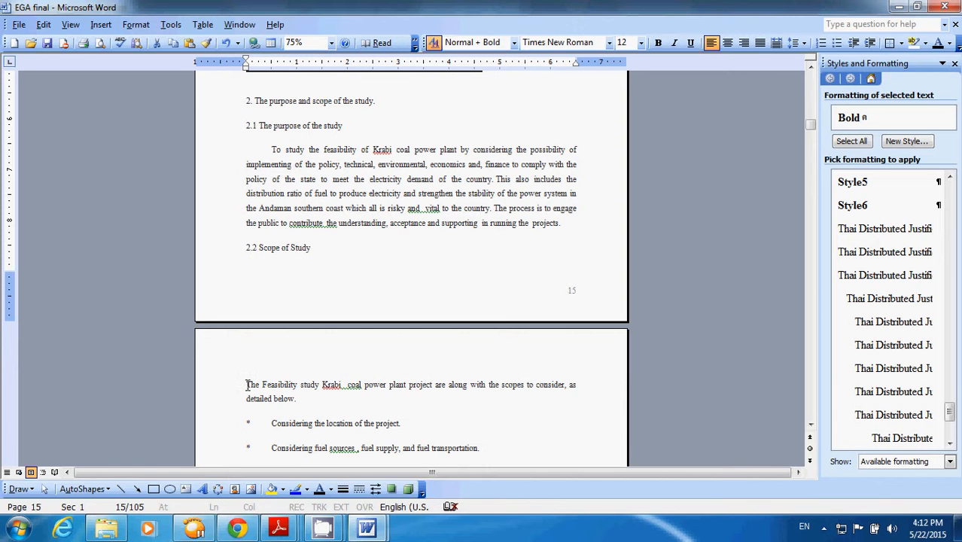
pyautogui.scroll(3, 327, 372)
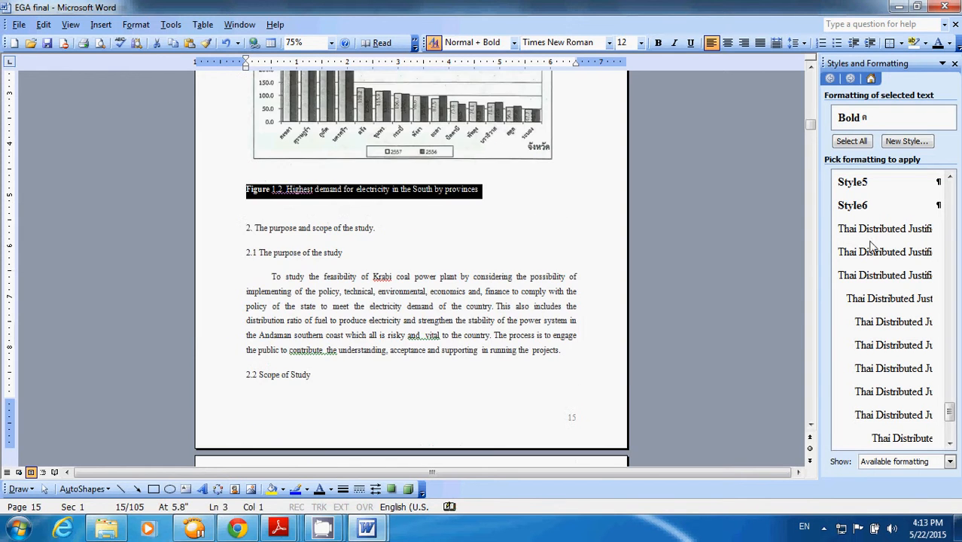
pyautogui.click(855, 208)
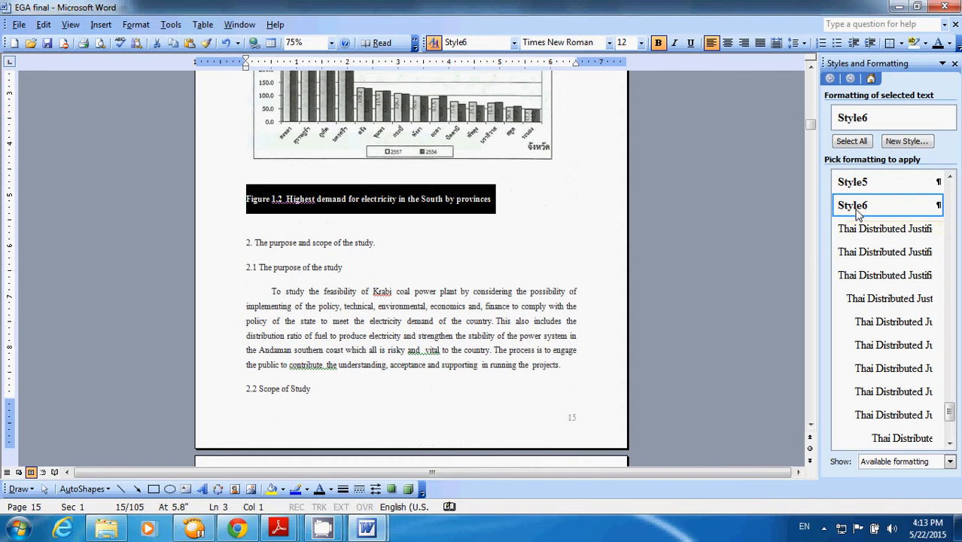
# - Apply Style6 to the Figure 3.1 caption below the project location map on page 20 and deselect it
pyautogui.scroll(-4, 650, 316)
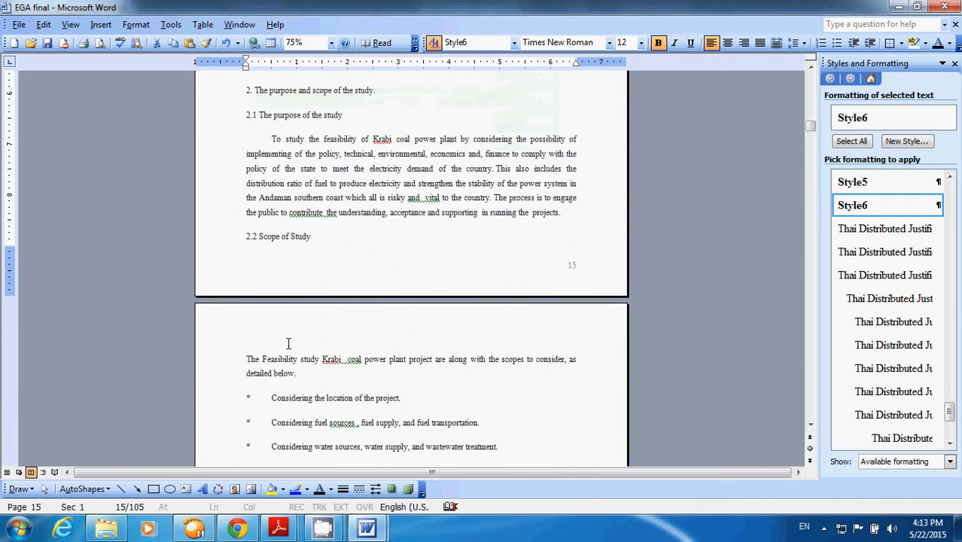
pyautogui.click(288, 344)
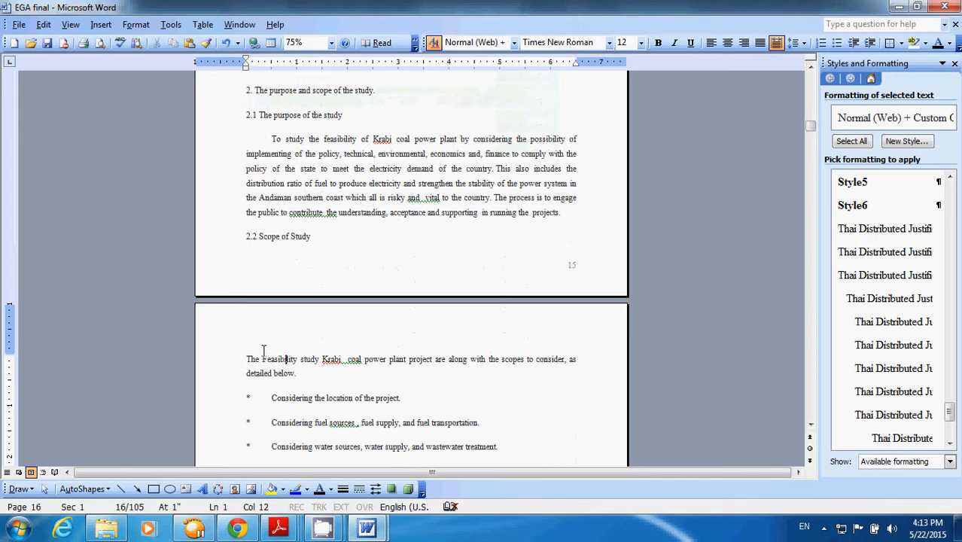
pyautogui.scroll(-12, 324, 344)
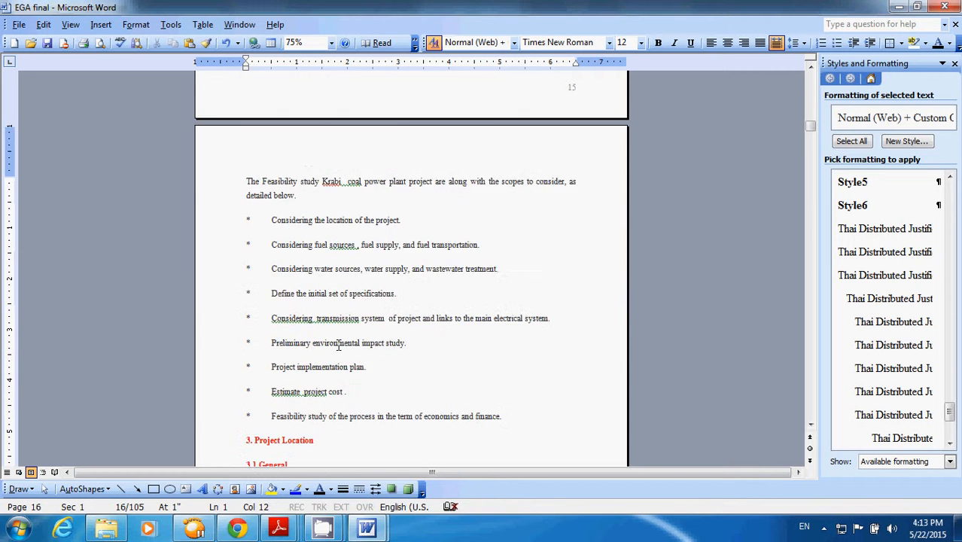
pyautogui.scroll(-15, 346, 343)
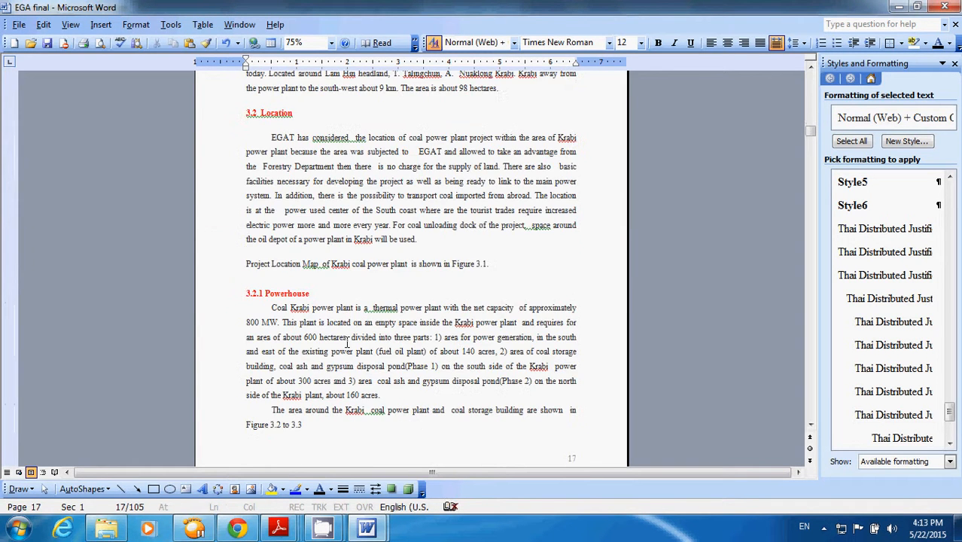
pyautogui.scroll(-11, 348, 342)
pyautogui.scroll(-5, 348, 340)
pyautogui.scroll(4, 338, 327)
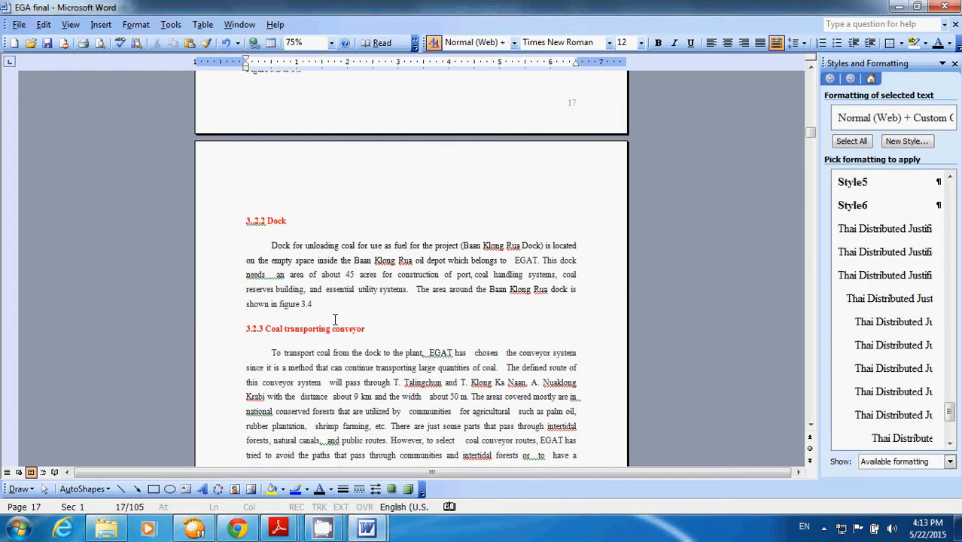
pyautogui.click(290, 203)
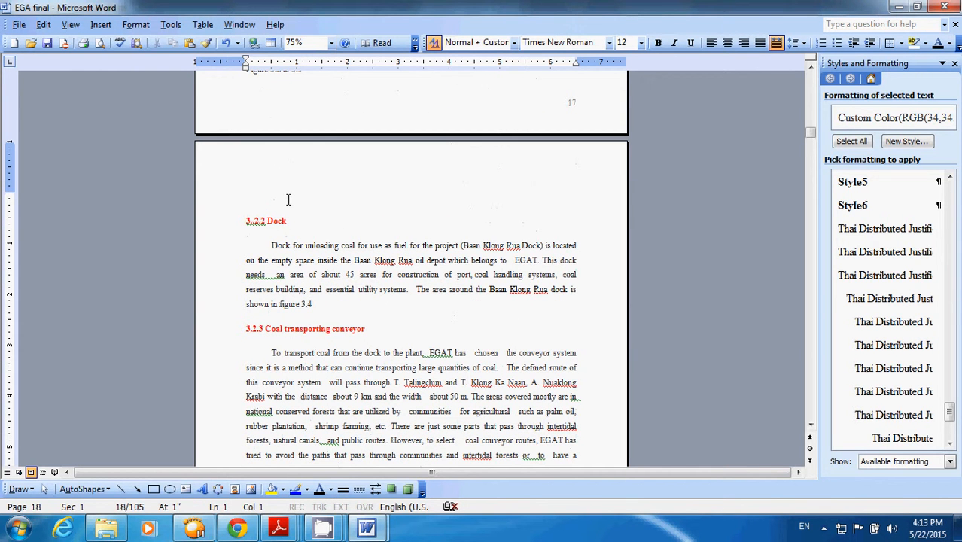
pyautogui.scroll(11, 293, 225)
pyautogui.scroll(4, 399, 73)
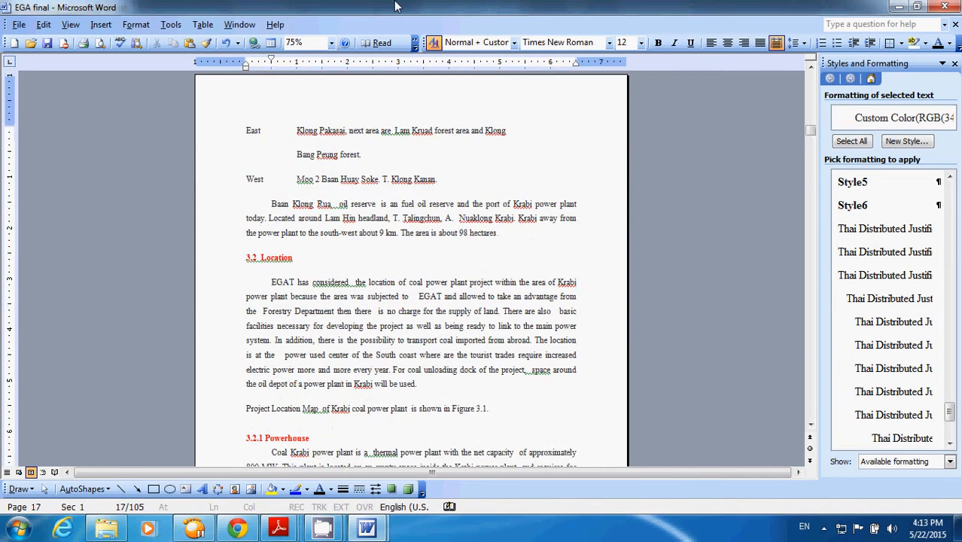
pyautogui.scroll(2, 388, 19)
pyautogui.scroll(-20, 389, 85)
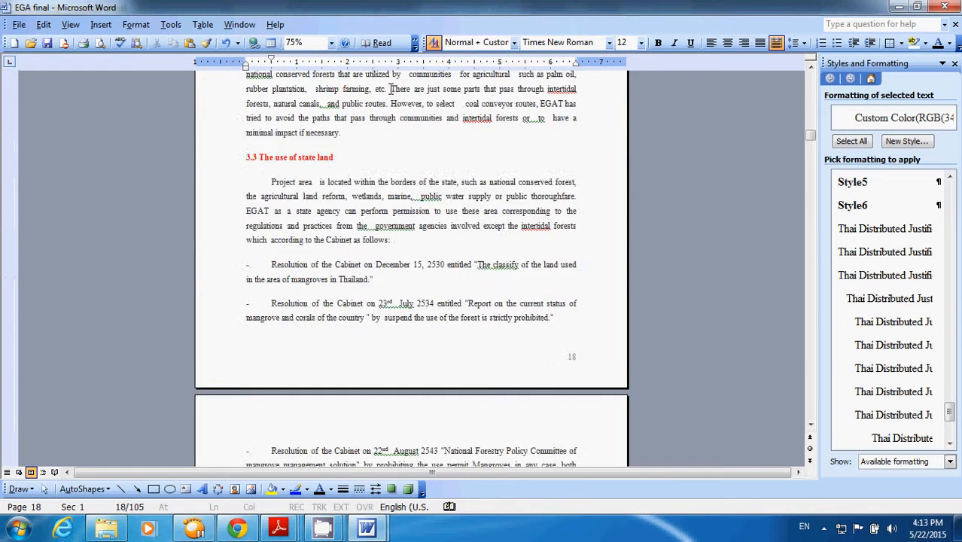
pyautogui.scroll(-20, 392, 89)
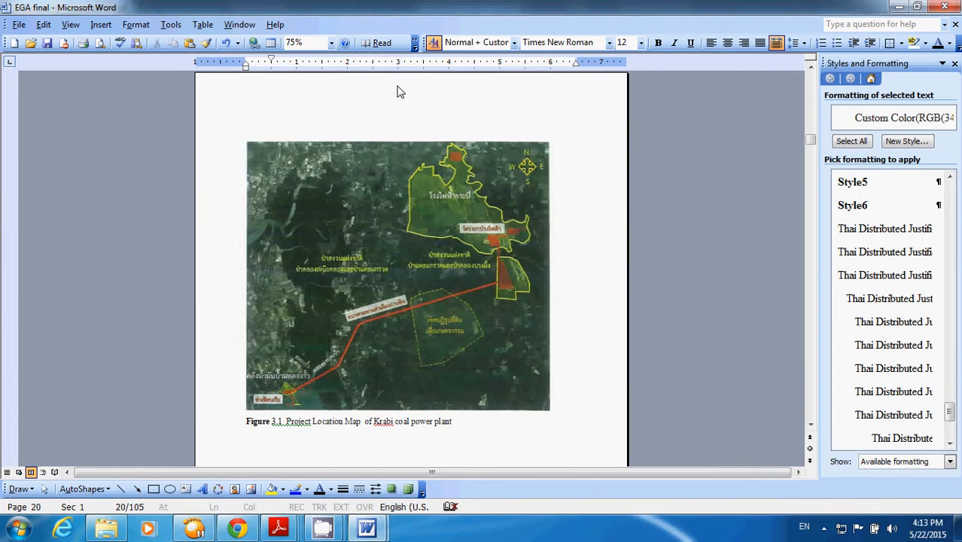
pyautogui.scroll(-3, 399, 90)
pyautogui.scroll(-9, 402, 84)
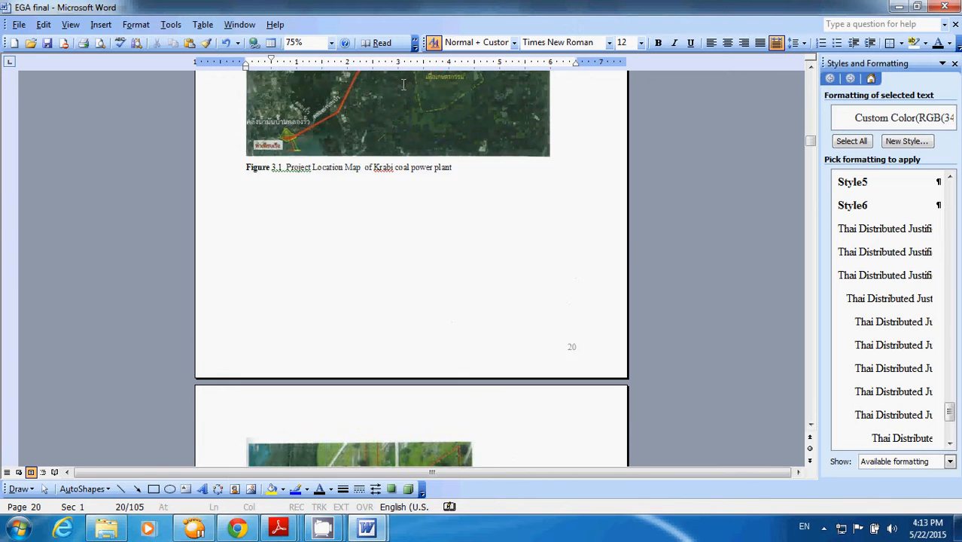
pyautogui.scroll(-3, 536, 218)
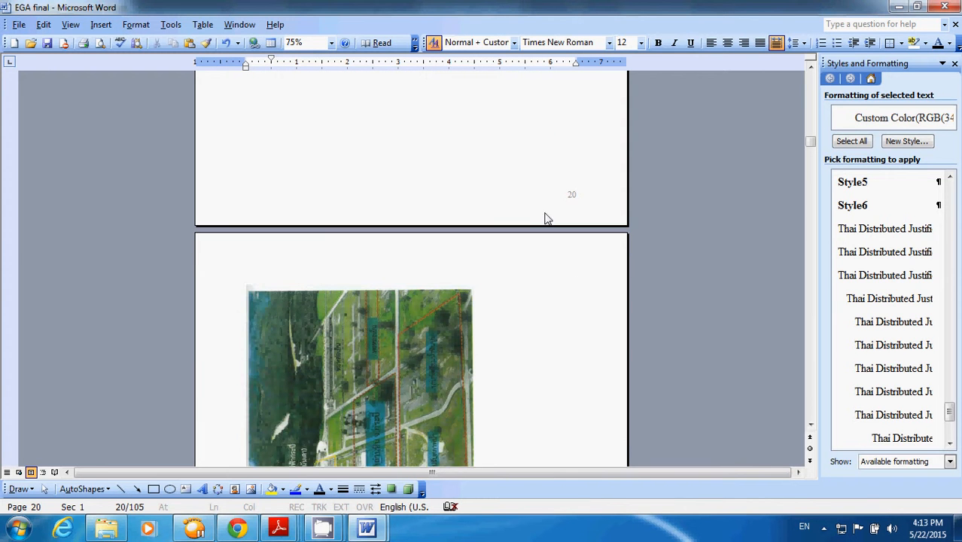
pyautogui.scroll(9, 550, 204)
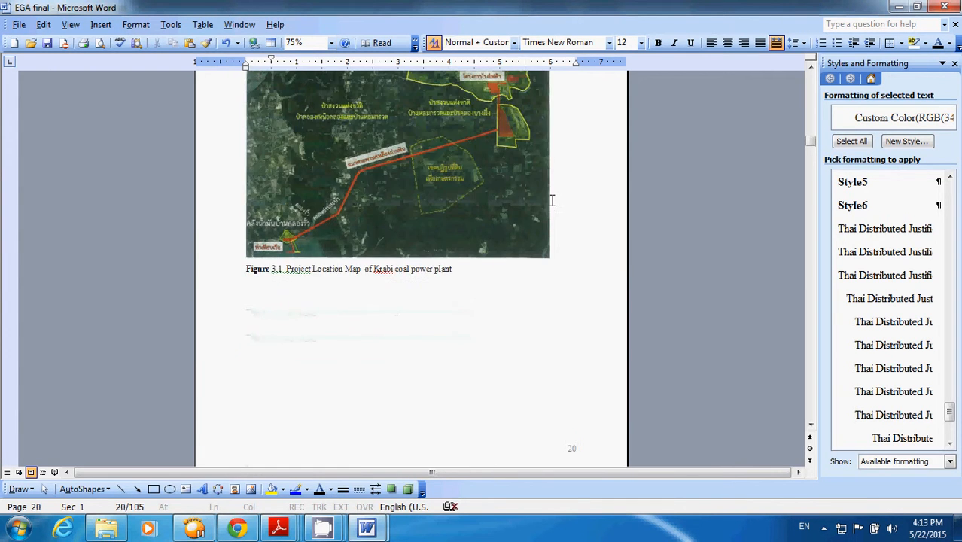
pyautogui.moveTo(454, 269); pyautogui.dragTo(230, 268)
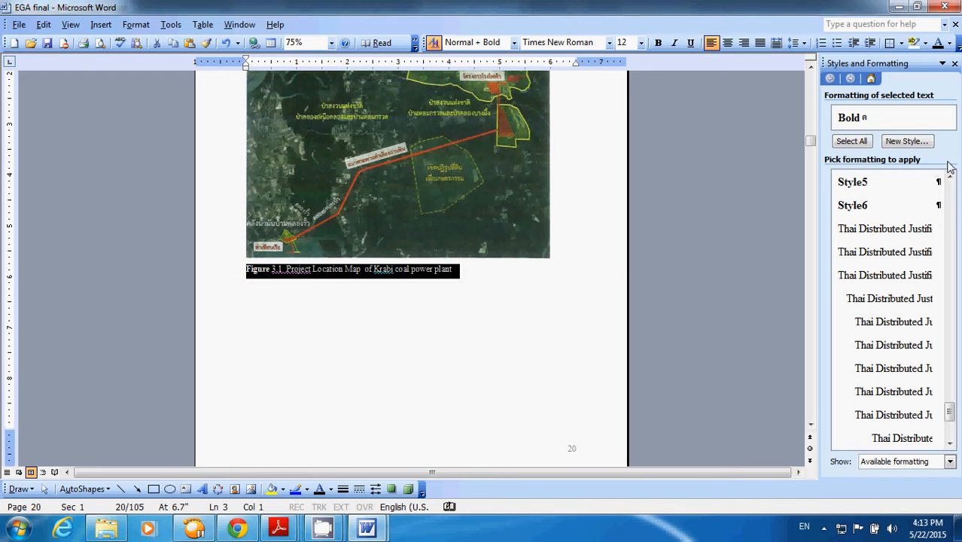
pyautogui.click(866, 205)
pyautogui.scroll(-5, 468, 292)
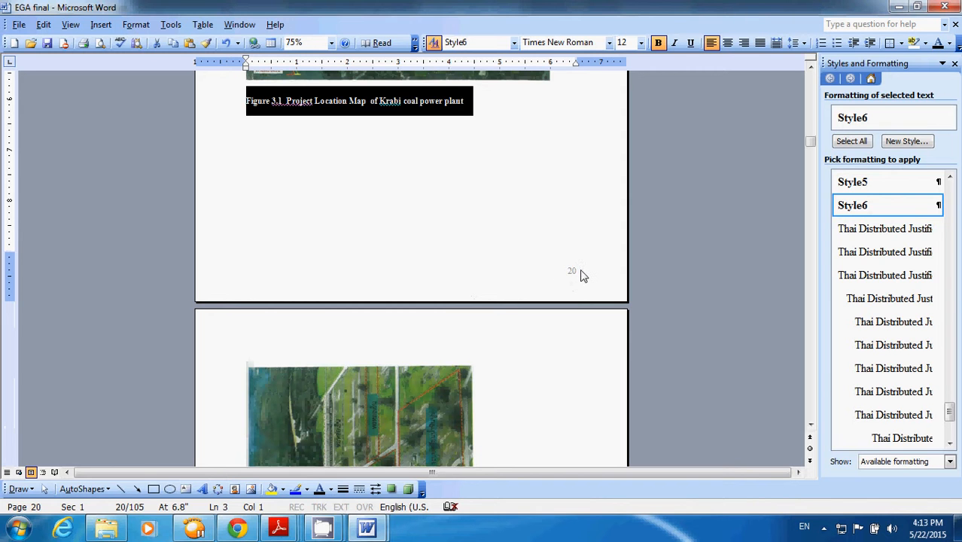
pyautogui.click(574, 262)
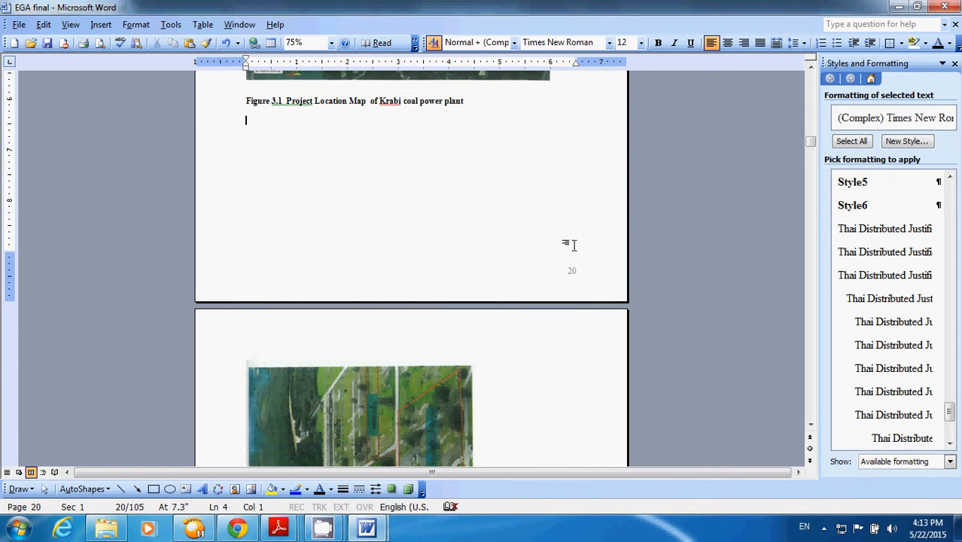
# - Insert a table of figures built from Style6 at the end of the document
pyautogui.hotkey('ctrl', 'End')
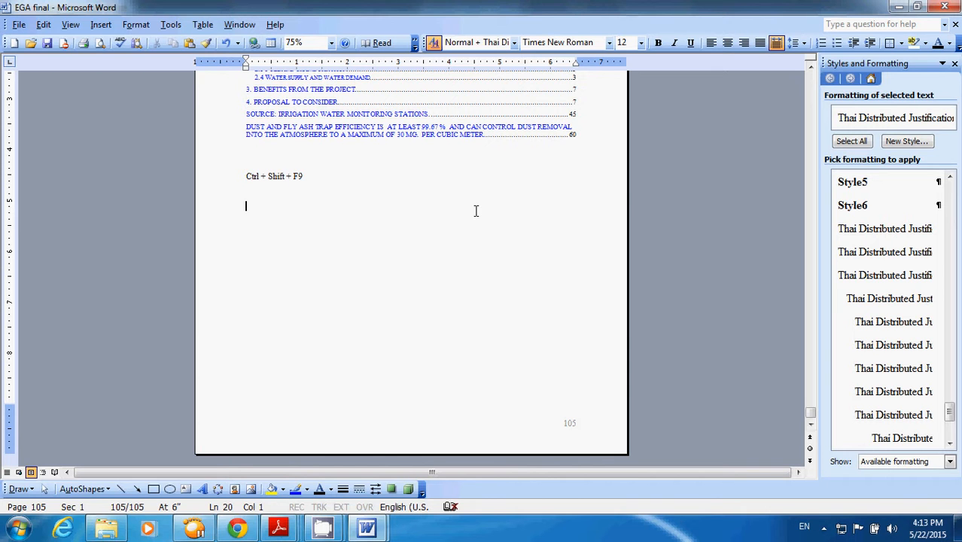
pyautogui.click(102, 27)
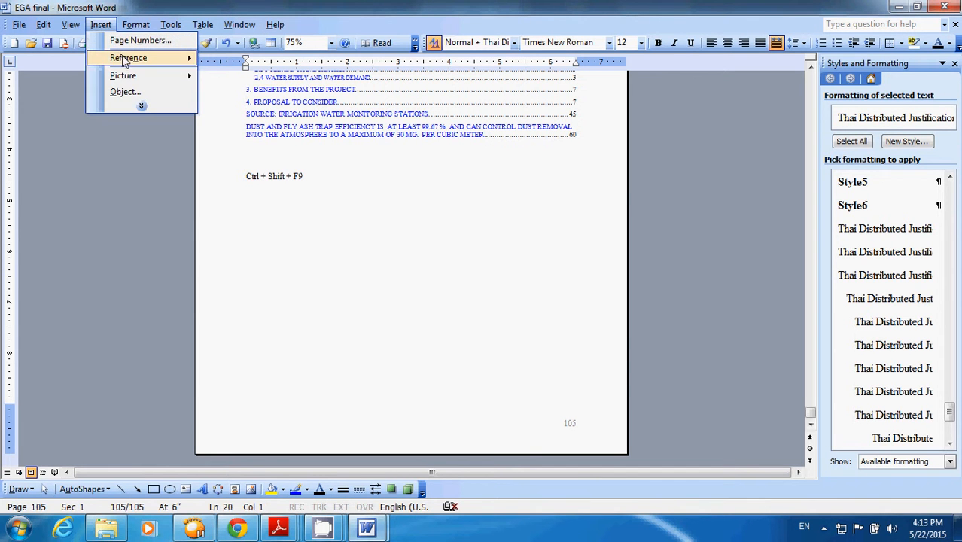
pyautogui.moveTo(124, 60)
pyautogui.click(236, 109)
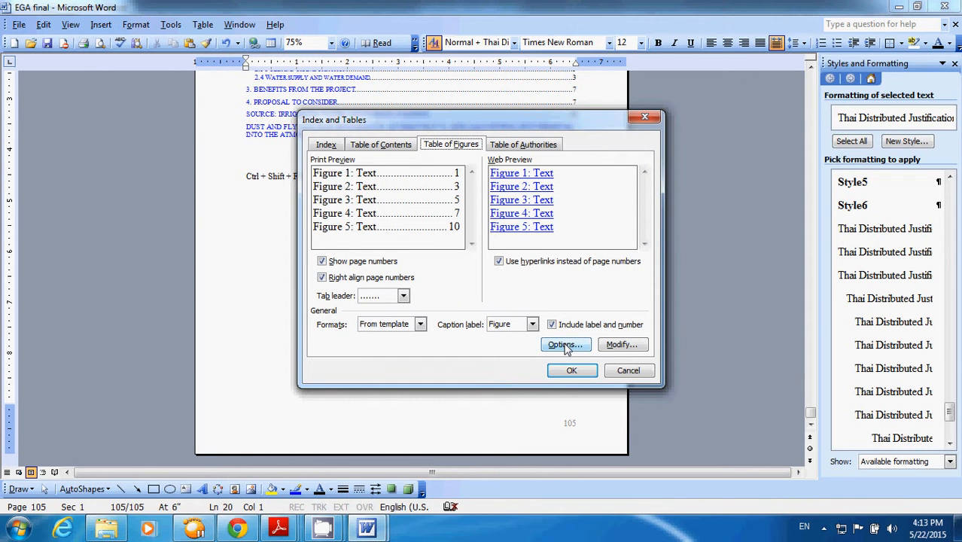
pyautogui.click(382, 145)
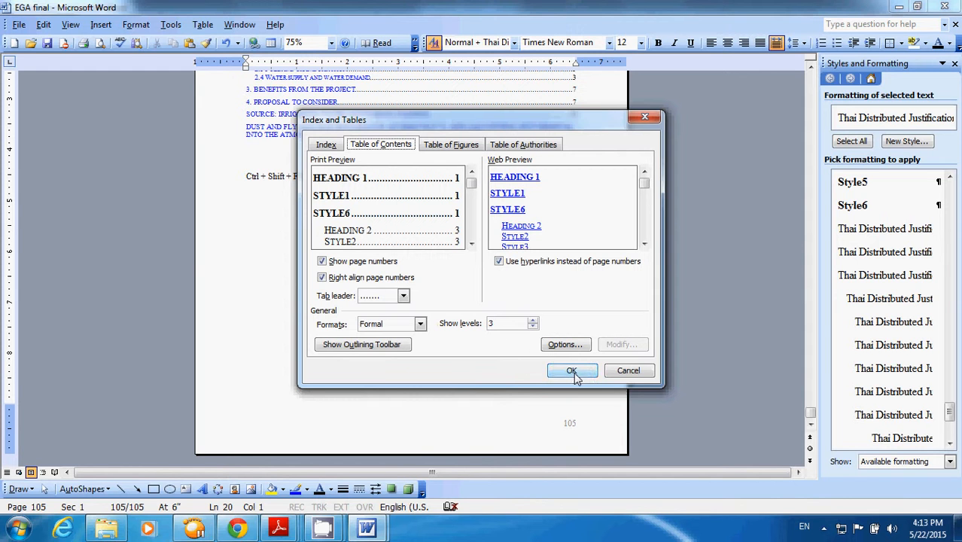
pyautogui.click(445, 147)
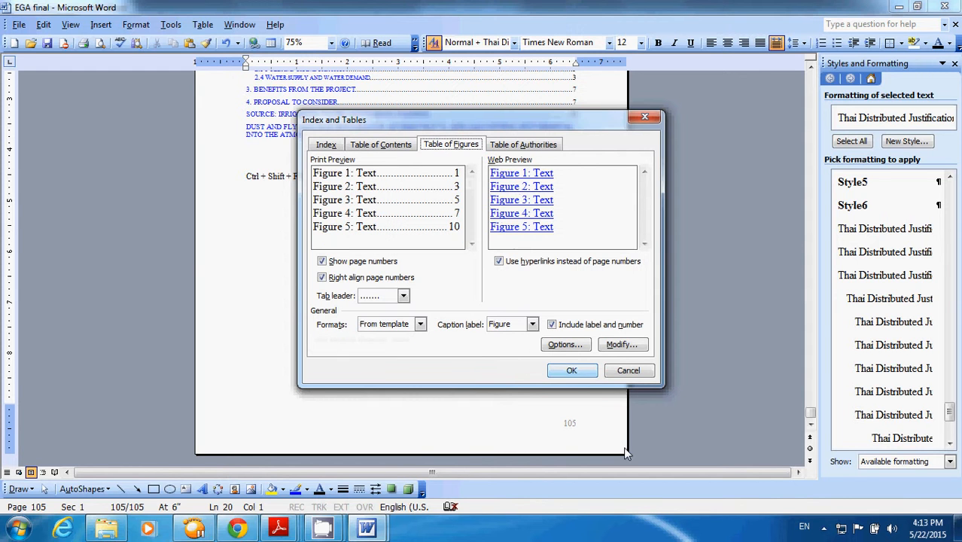
pyautogui.click(565, 350)
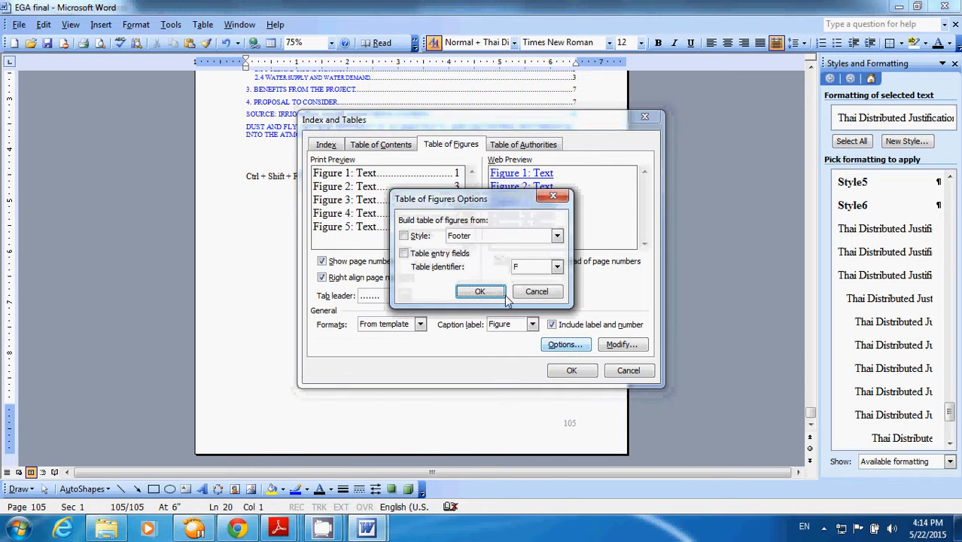
pyautogui.click(557, 238)
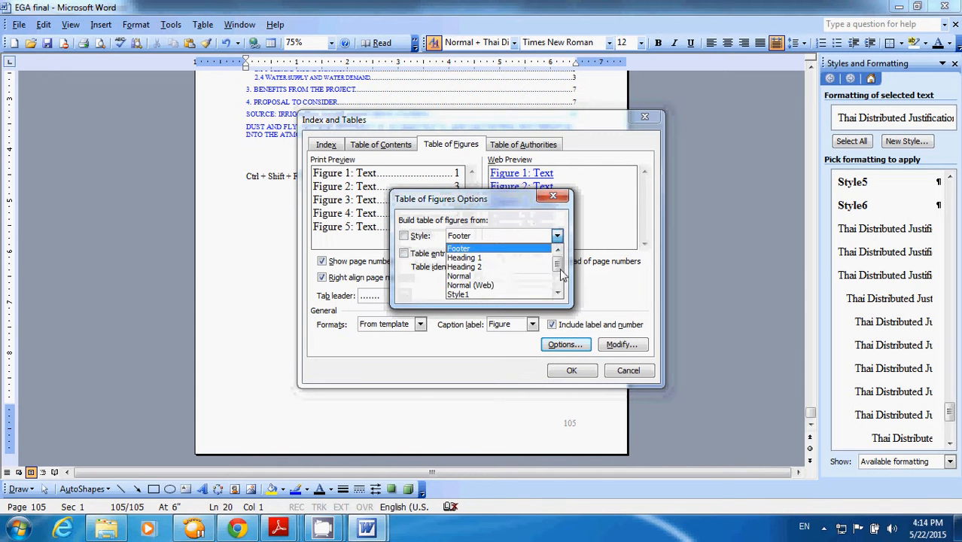
pyautogui.scroll(-3, 557, 290)
pyautogui.click(477, 294)
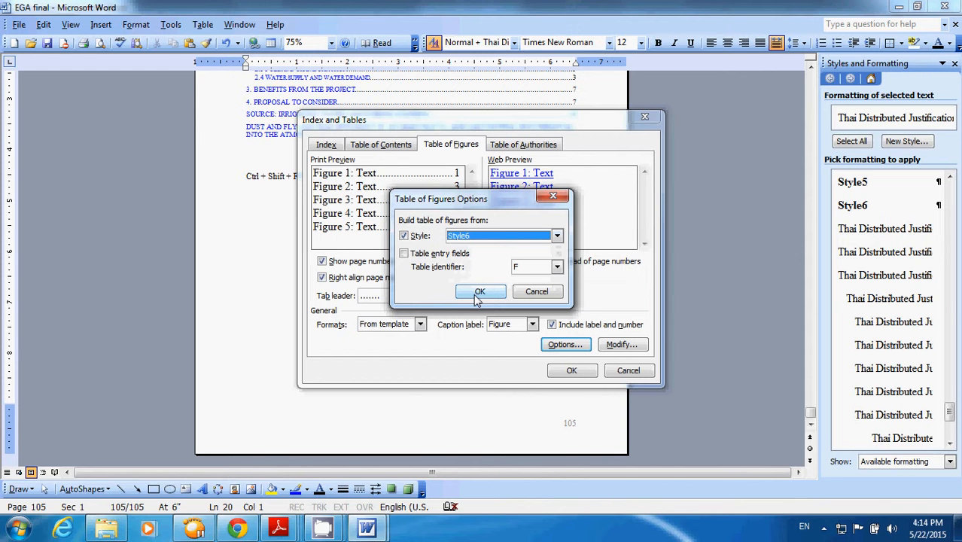
pyautogui.click(479, 293)
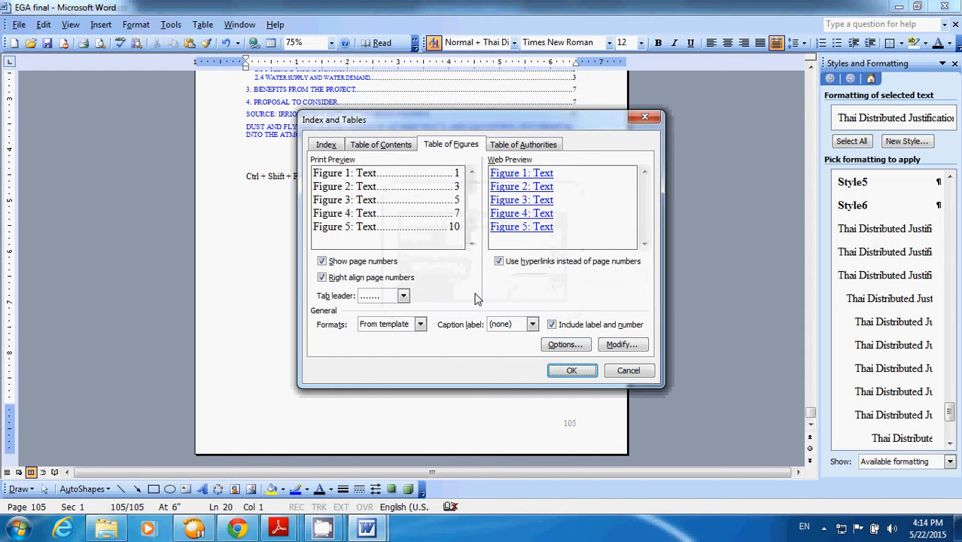
pyautogui.click(571, 374)
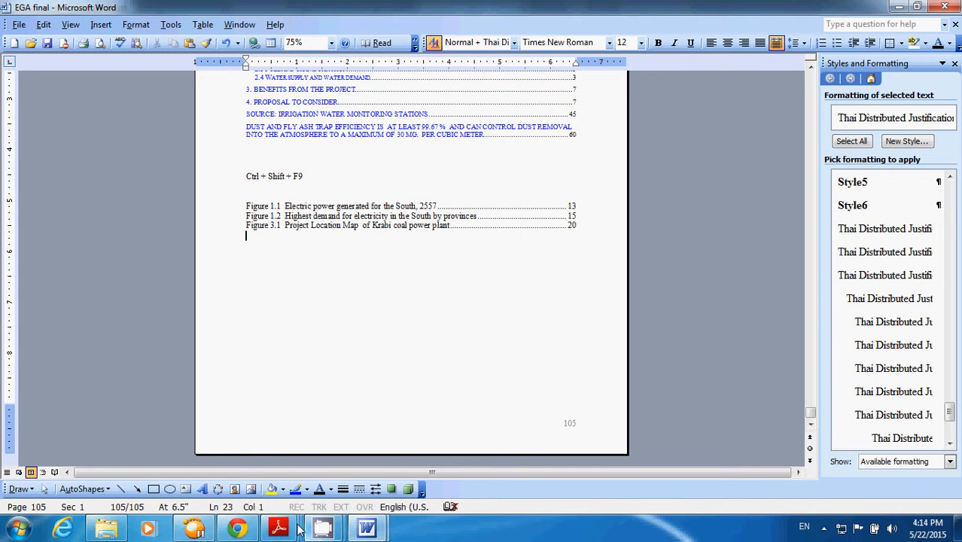
# - Switch to CONTENT.pdf in Adobe Reader, examine its list of tables and table of figures, and return to the Word document
pyautogui.moveTo(278, 528)
pyautogui.click(581, 451)
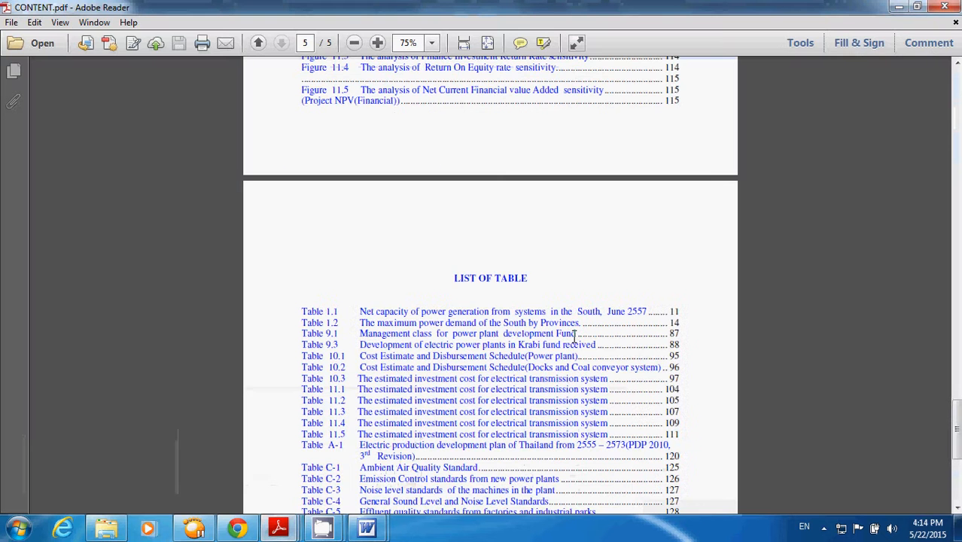
pyautogui.scroll(-4, 574, 336)
pyautogui.scroll(-3, 594, 322)
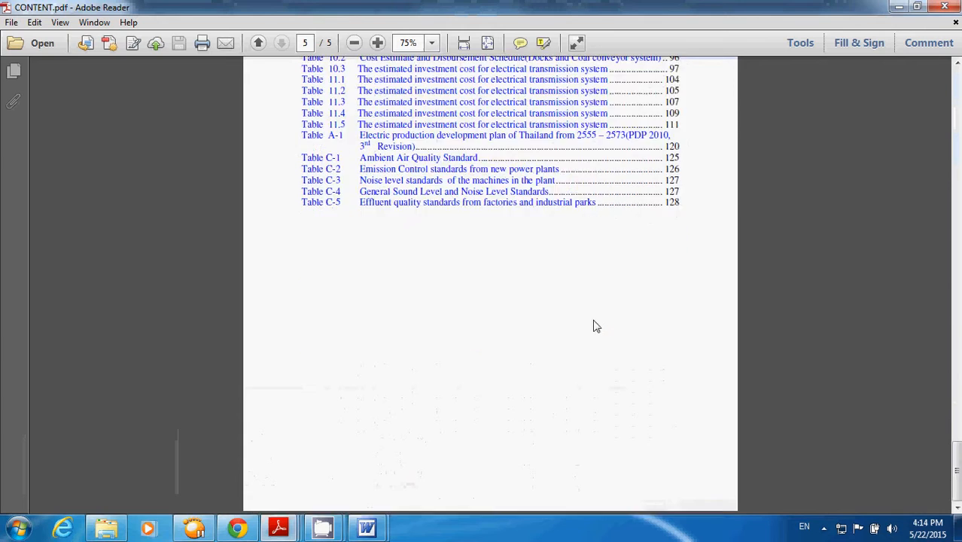
pyautogui.scroll(15, 594, 319)
pyautogui.scroll(5, 596, 316)
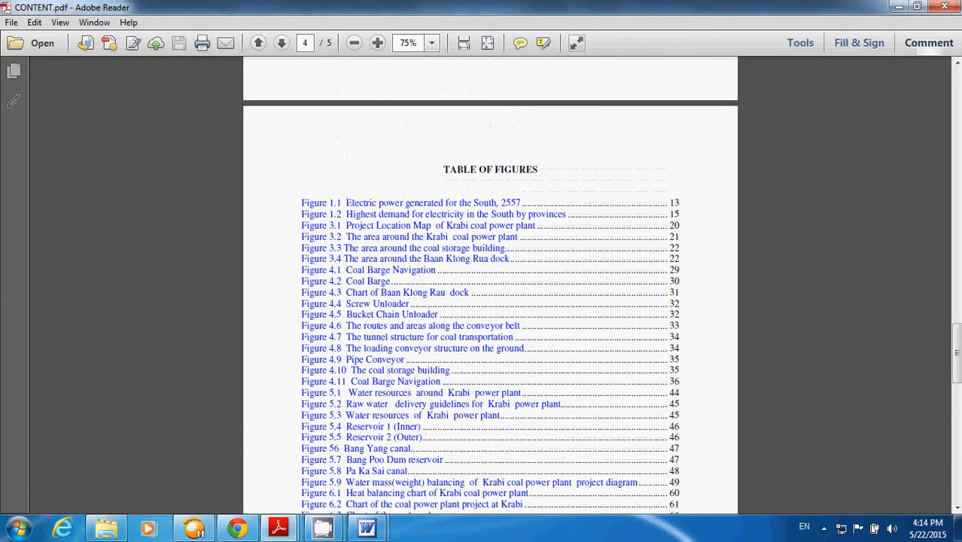
pyautogui.click(898, 7)
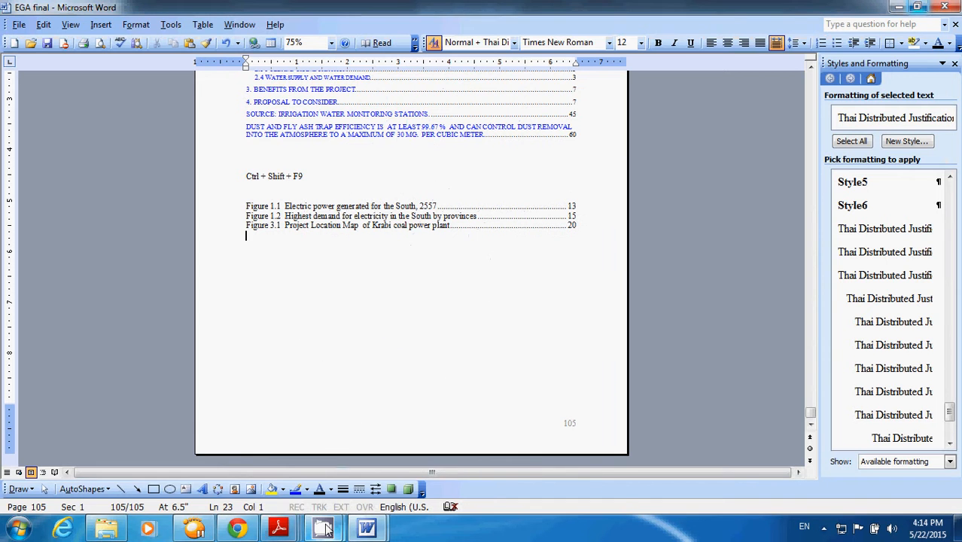
pyautogui.moveTo(322, 529)
pyautogui.click(265, 449)
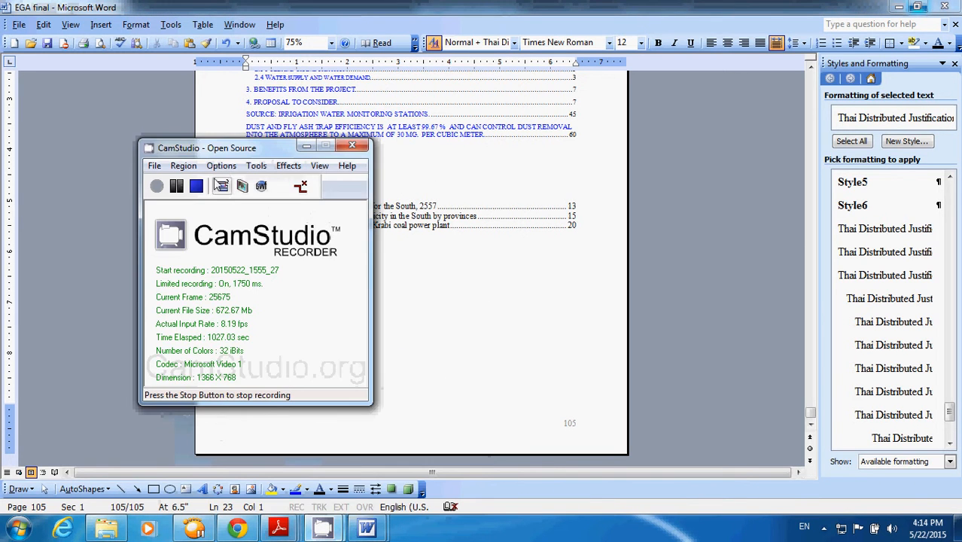